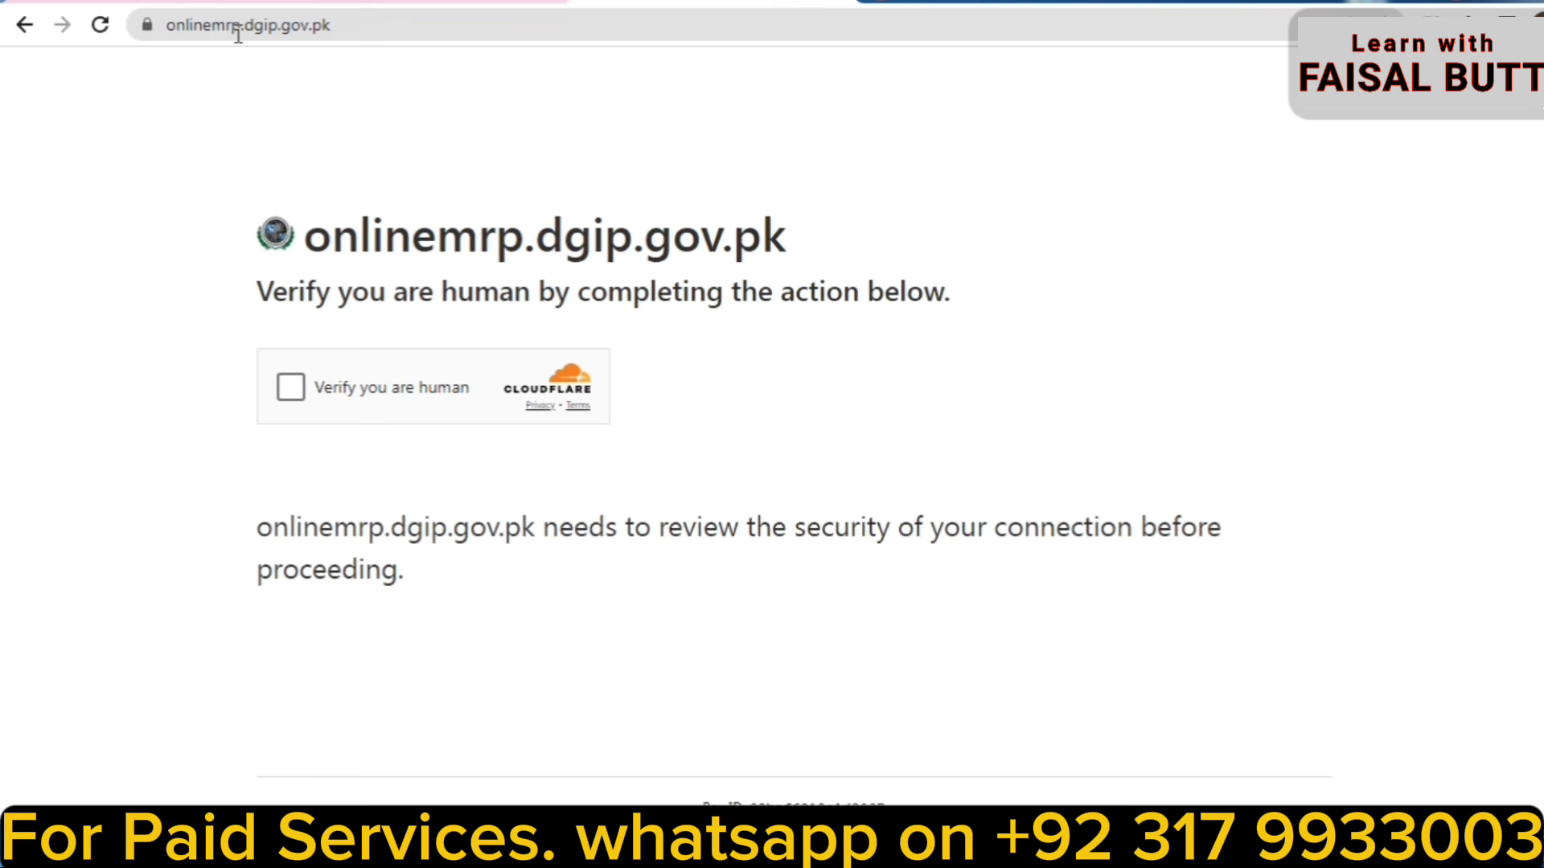
Get past the passport site's human check and identity-theft notice, and start the online application service.
{"action": "left_click", "coordinate": [290, 389]}
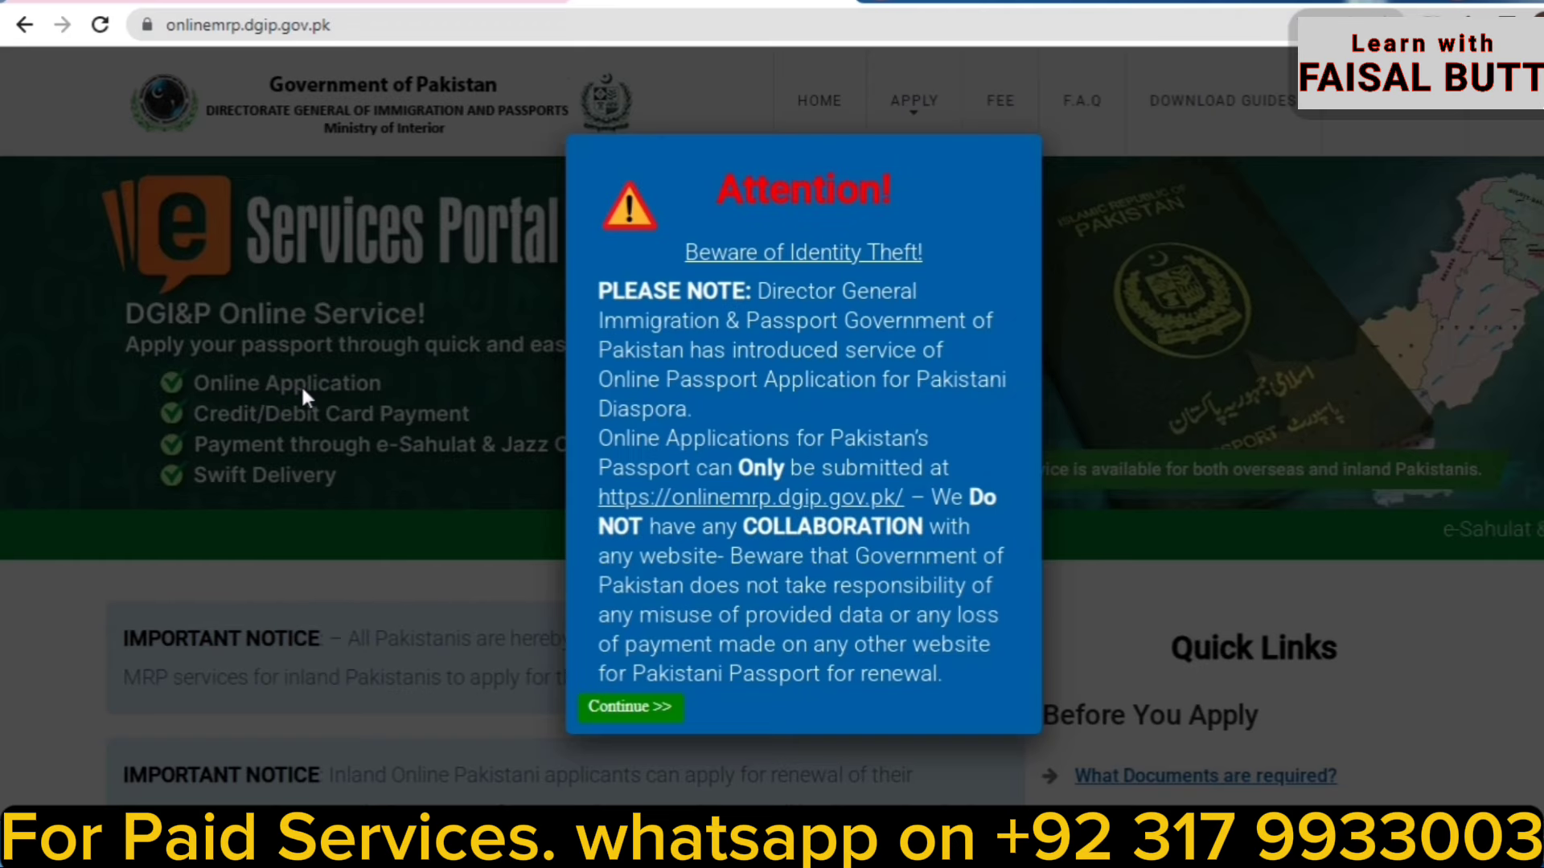
{"action": "left_click", "coordinate": [624, 709]}
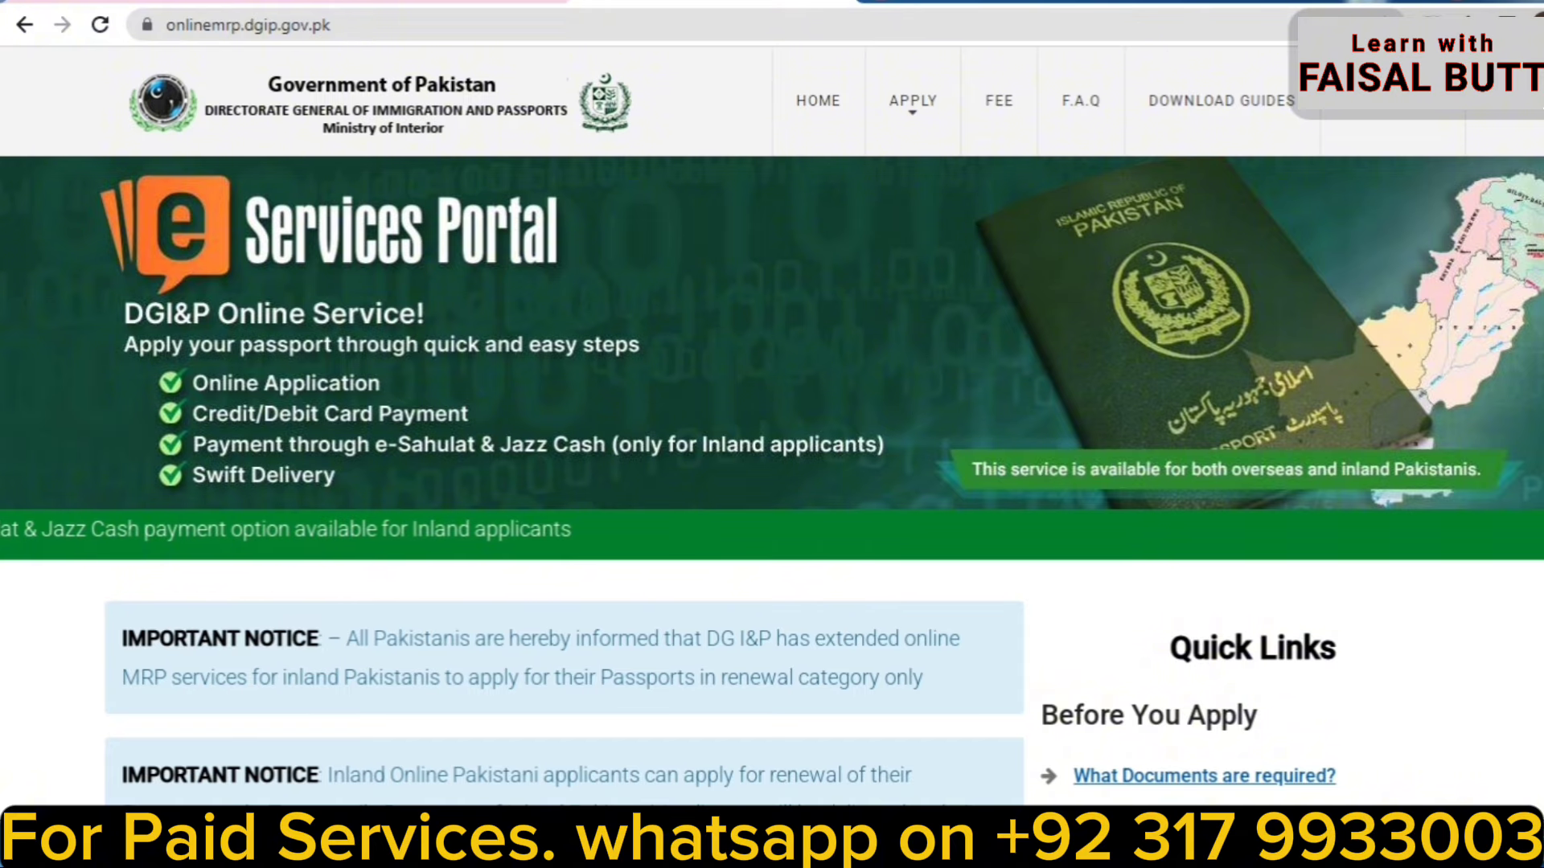
{"action": "scroll", "coordinate": [772, 450], "scroll_direction": "down", "scroll_amount": 12}
{"action": "scroll", "coordinate": [1347, 370], "scroll_direction": "down", "scroll_amount": 2}
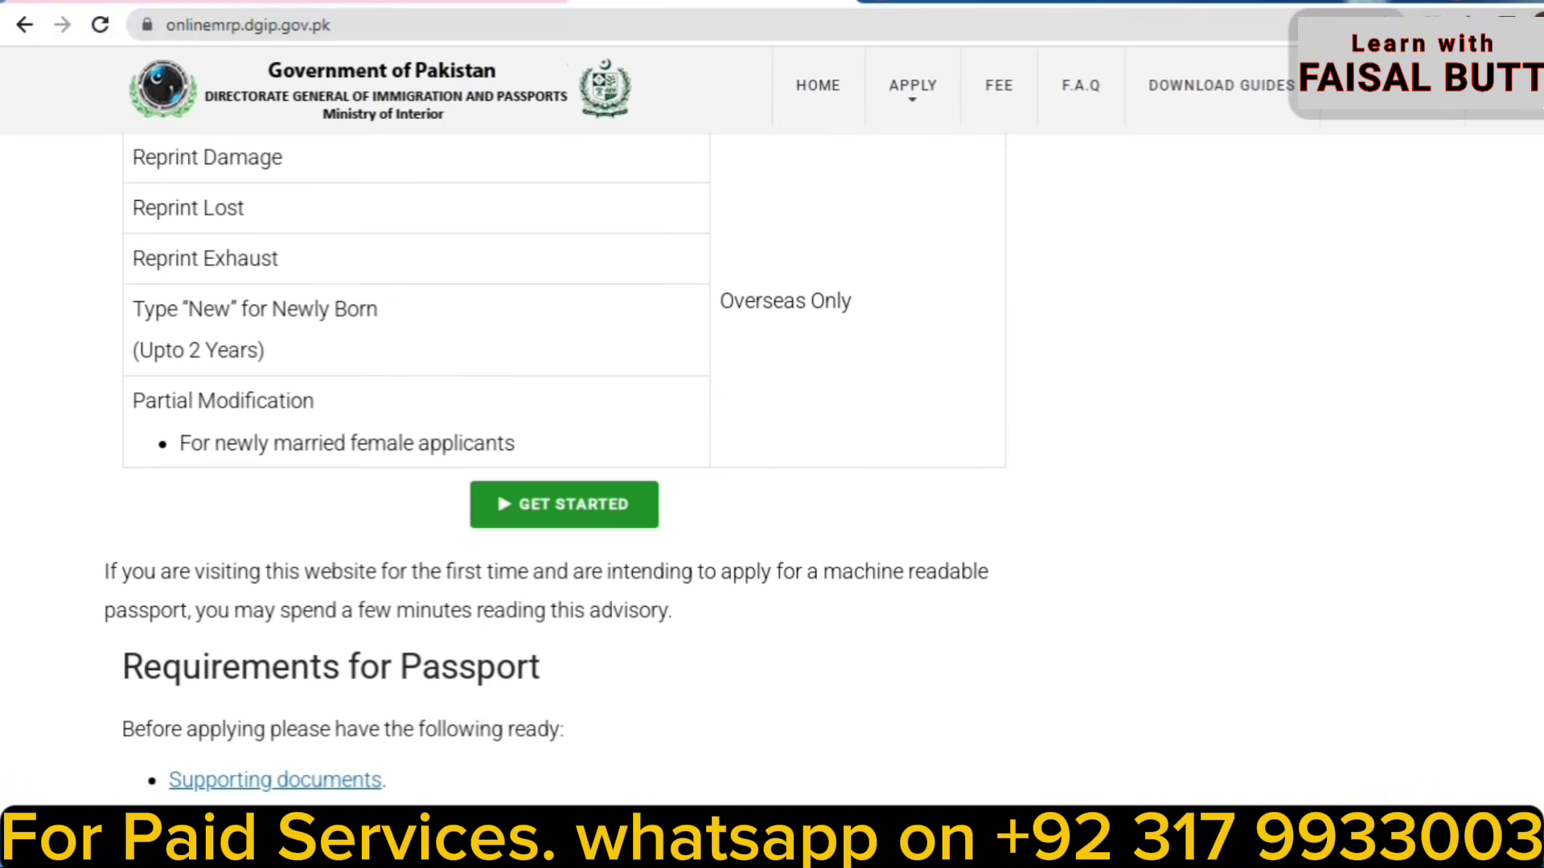
{"action": "left_click", "coordinate": [599, 508]}
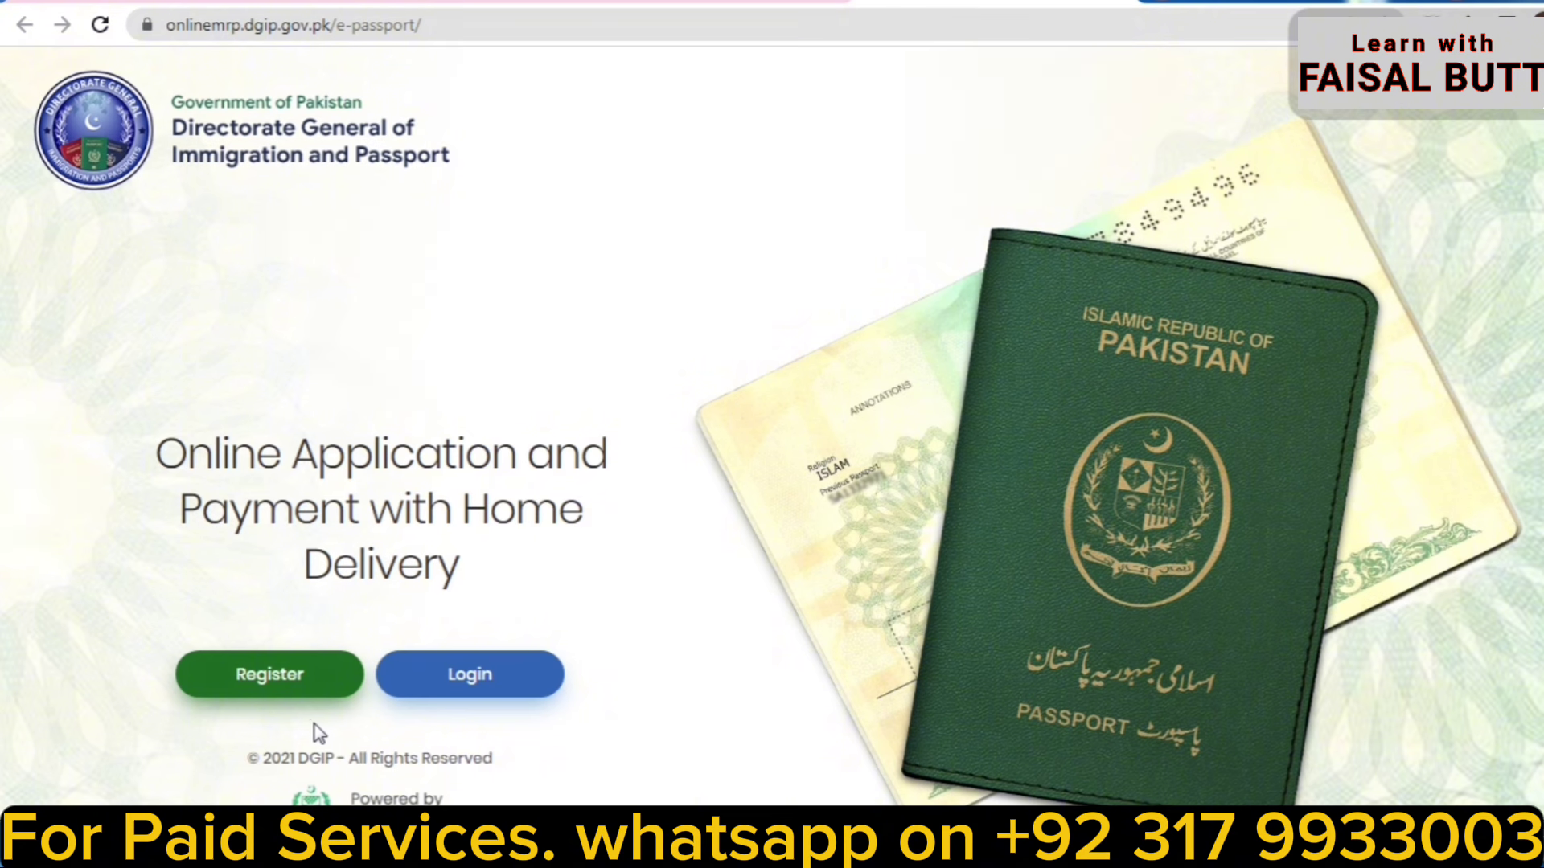
Examine the fields required on the new account registration form and return to the e-passport start page.
{"action": "left_click", "coordinate": [296, 689]}
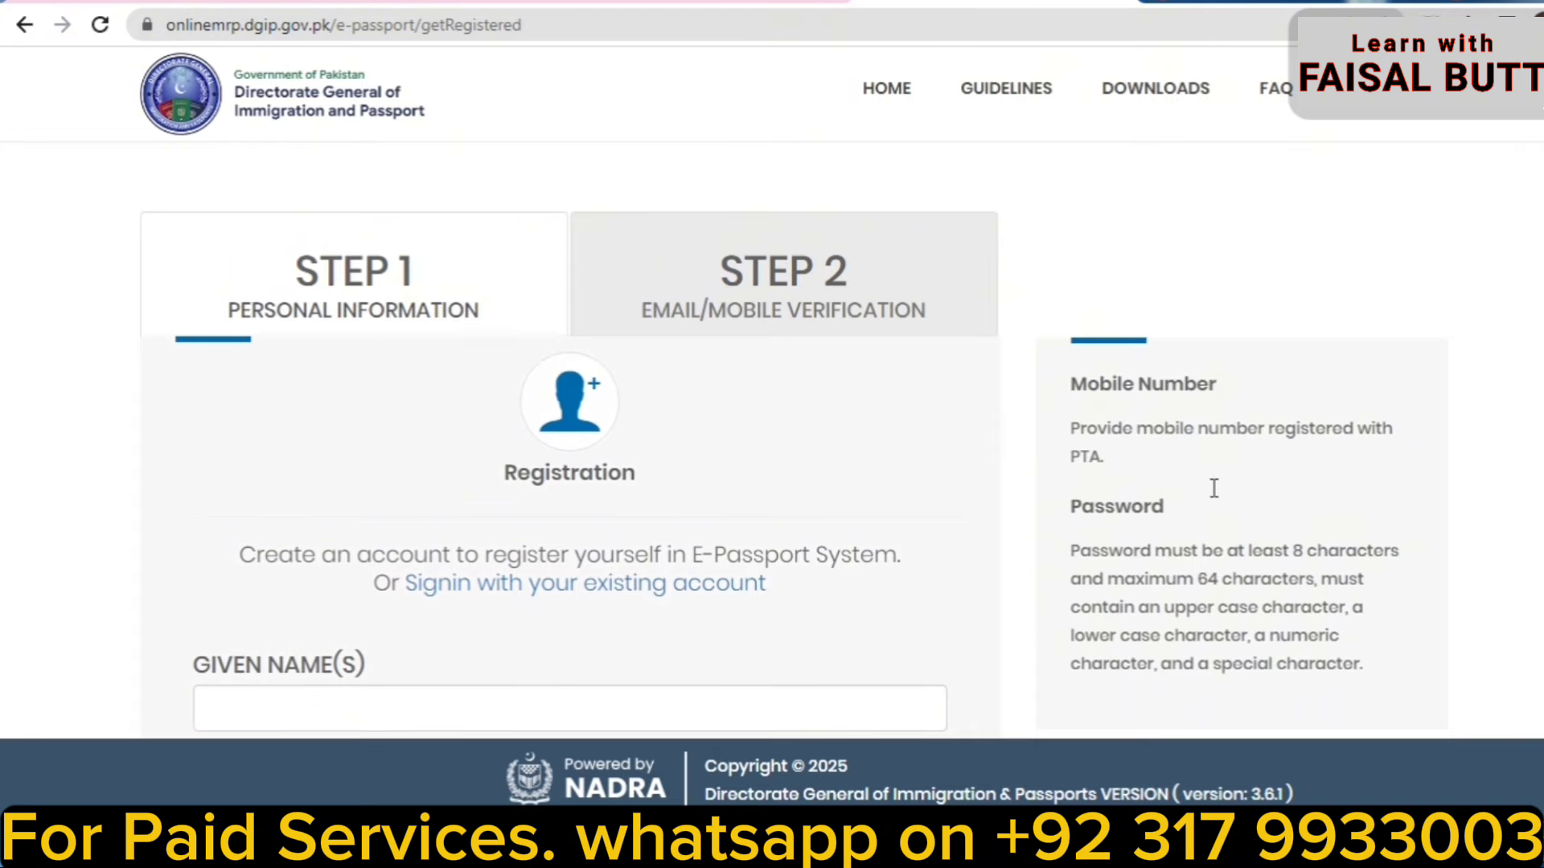
{"action": "scroll", "coordinate": [570, 434], "scroll_direction": "down", "scroll_amount": 6}
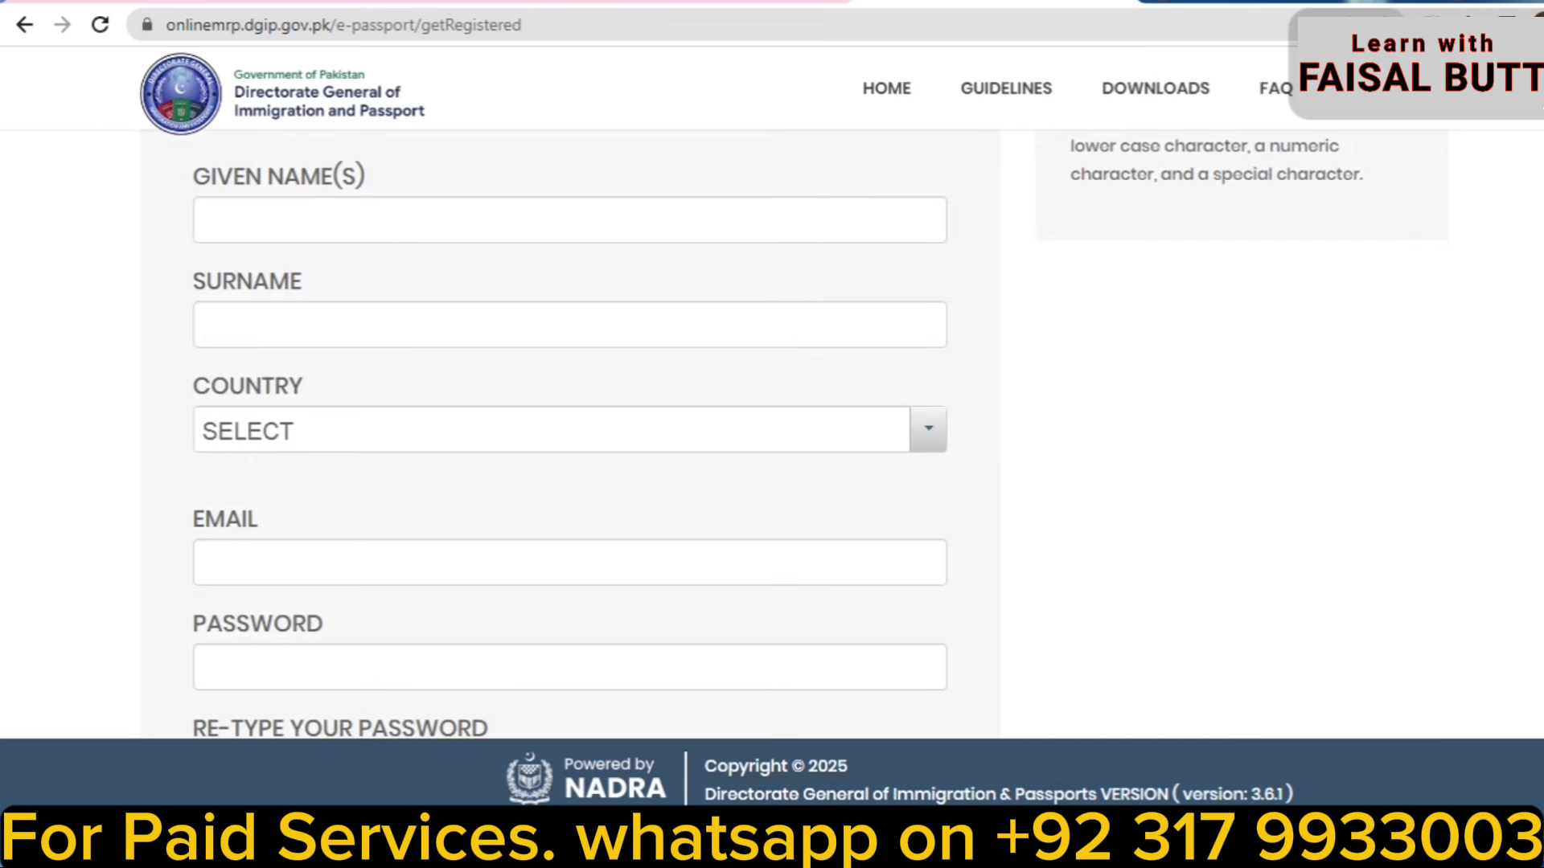
{"action": "scroll", "coordinate": [570, 434], "scroll_direction": "down", "scroll_amount": 2}
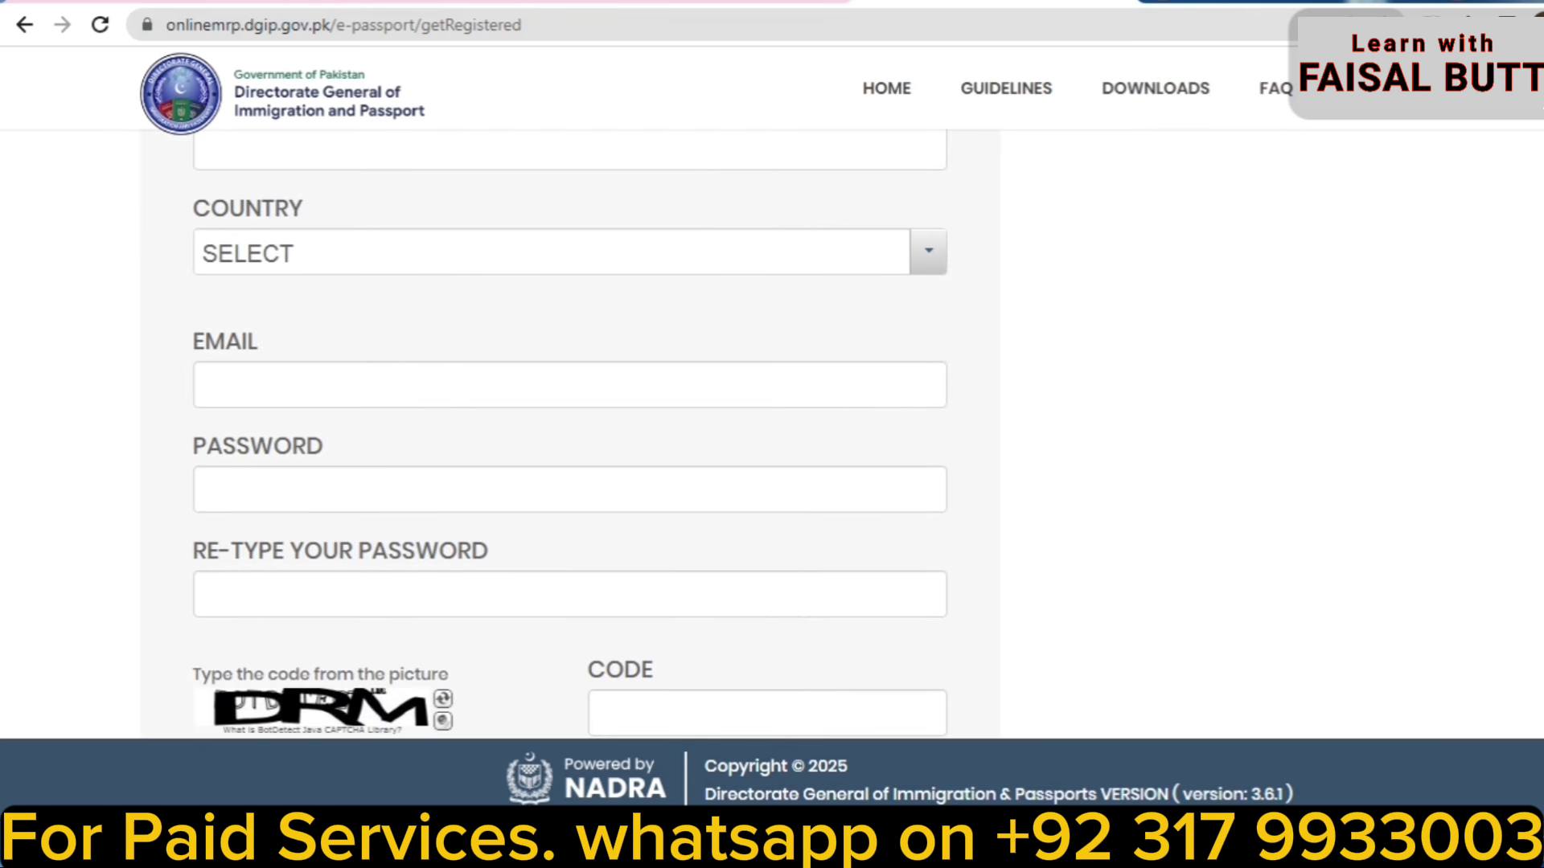
{"action": "scroll", "coordinate": [569, 434], "scroll_direction": "down", "scroll_amount": 1}
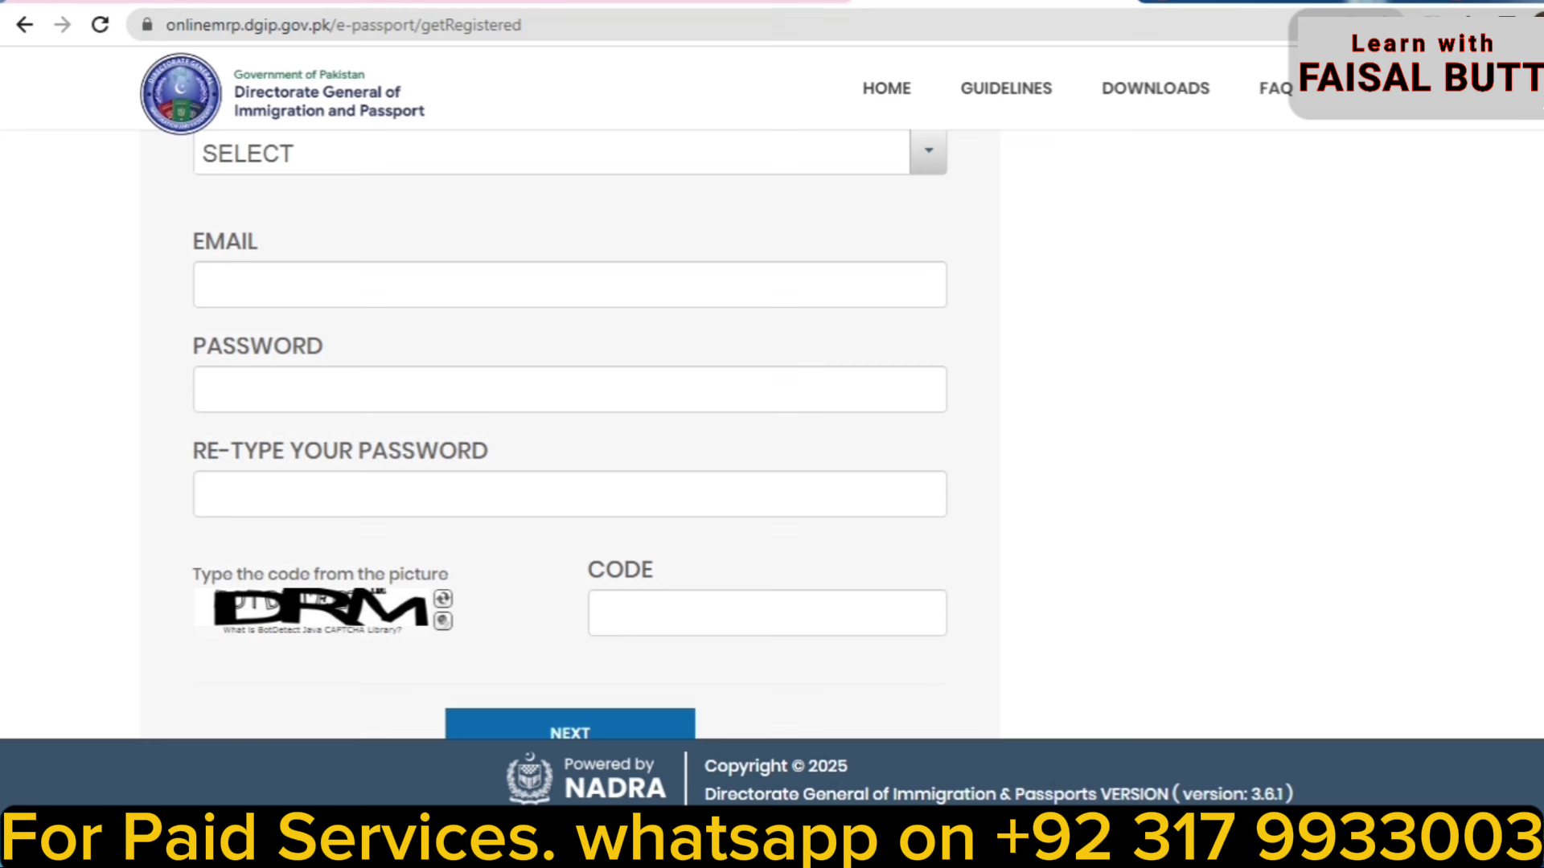
{"action": "scroll", "coordinate": [569, 434], "scroll_direction": "up", "scroll_amount": 3}
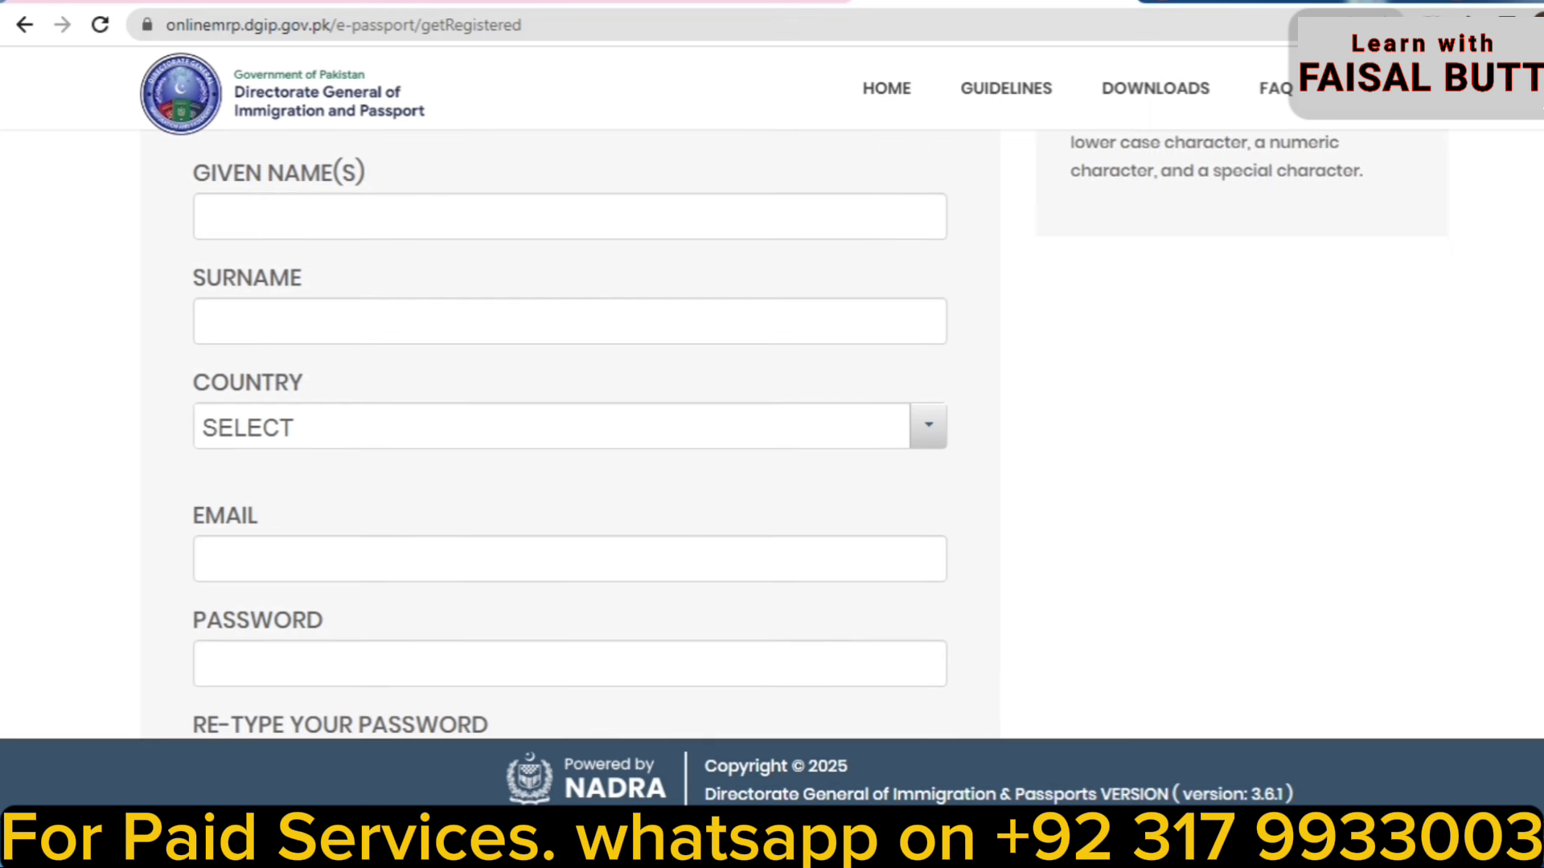
{"action": "key", "text": "alt+Left"}
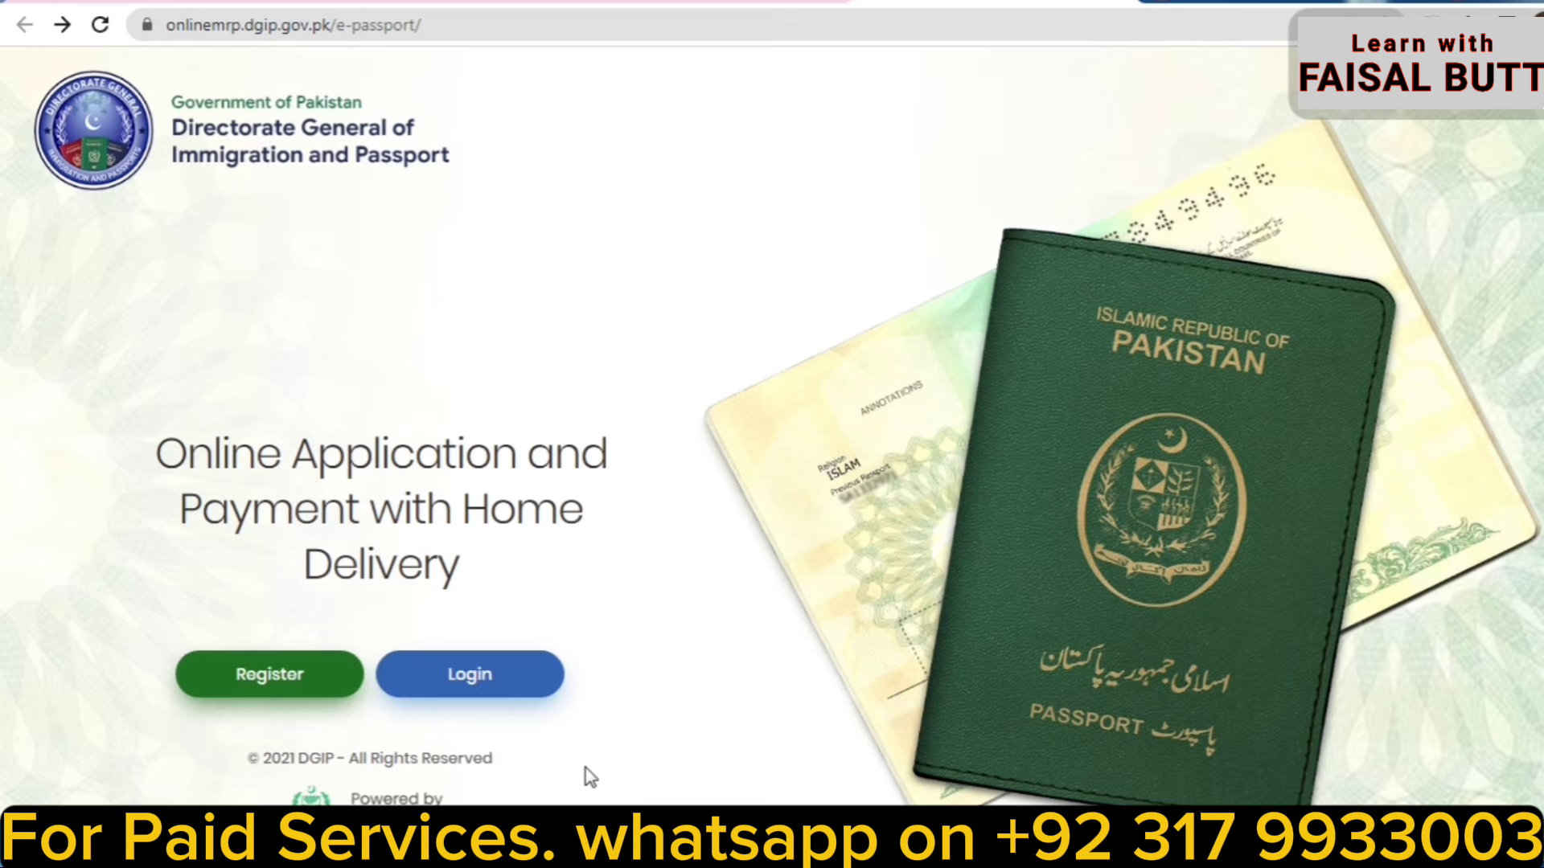
Open the login form and log in to the existing e-passport account.
{"action": "left_click", "coordinate": [468, 679]}
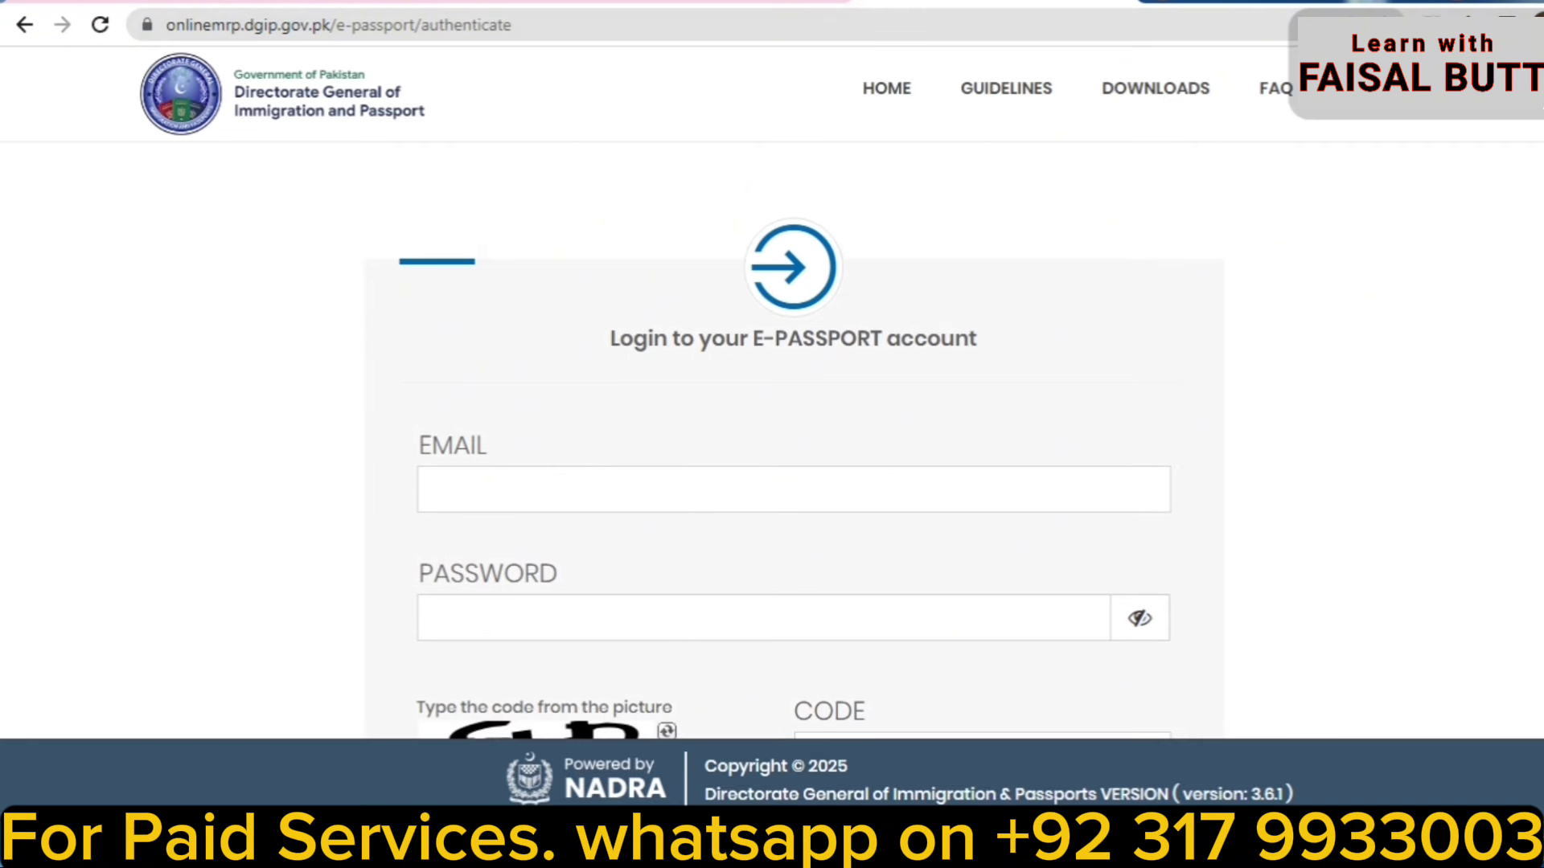
{"action": "scroll", "coordinate": [1489, 451], "scroll_direction": "down", "scroll_amount": 2}
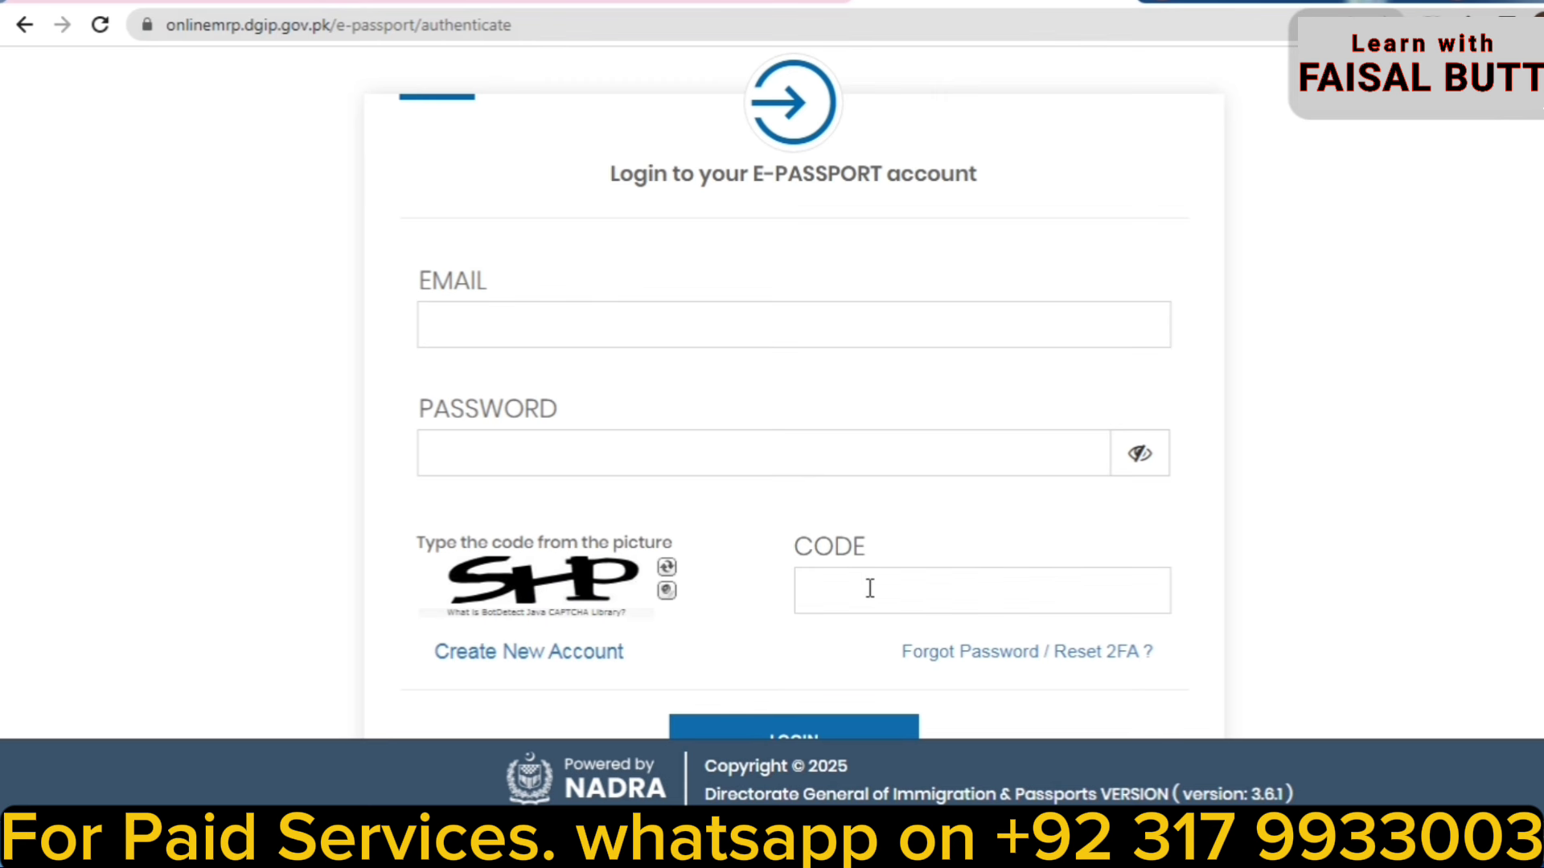
{"action": "scroll", "coordinate": [648, 592], "scroll_direction": "down", "scroll_amount": 1}
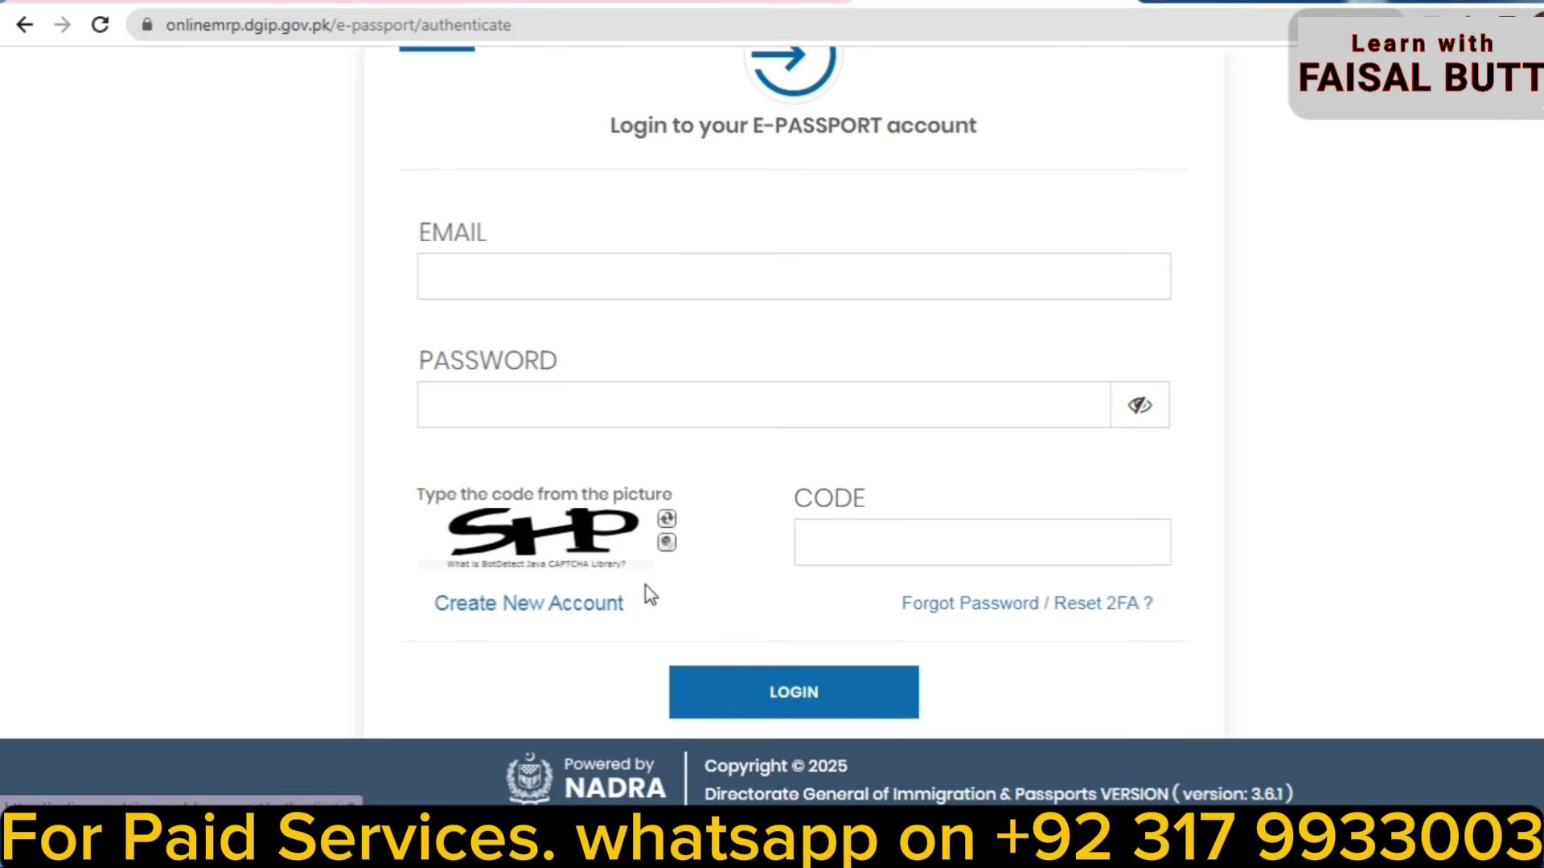
{"action": "left_click", "coordinate": [837, 700]}
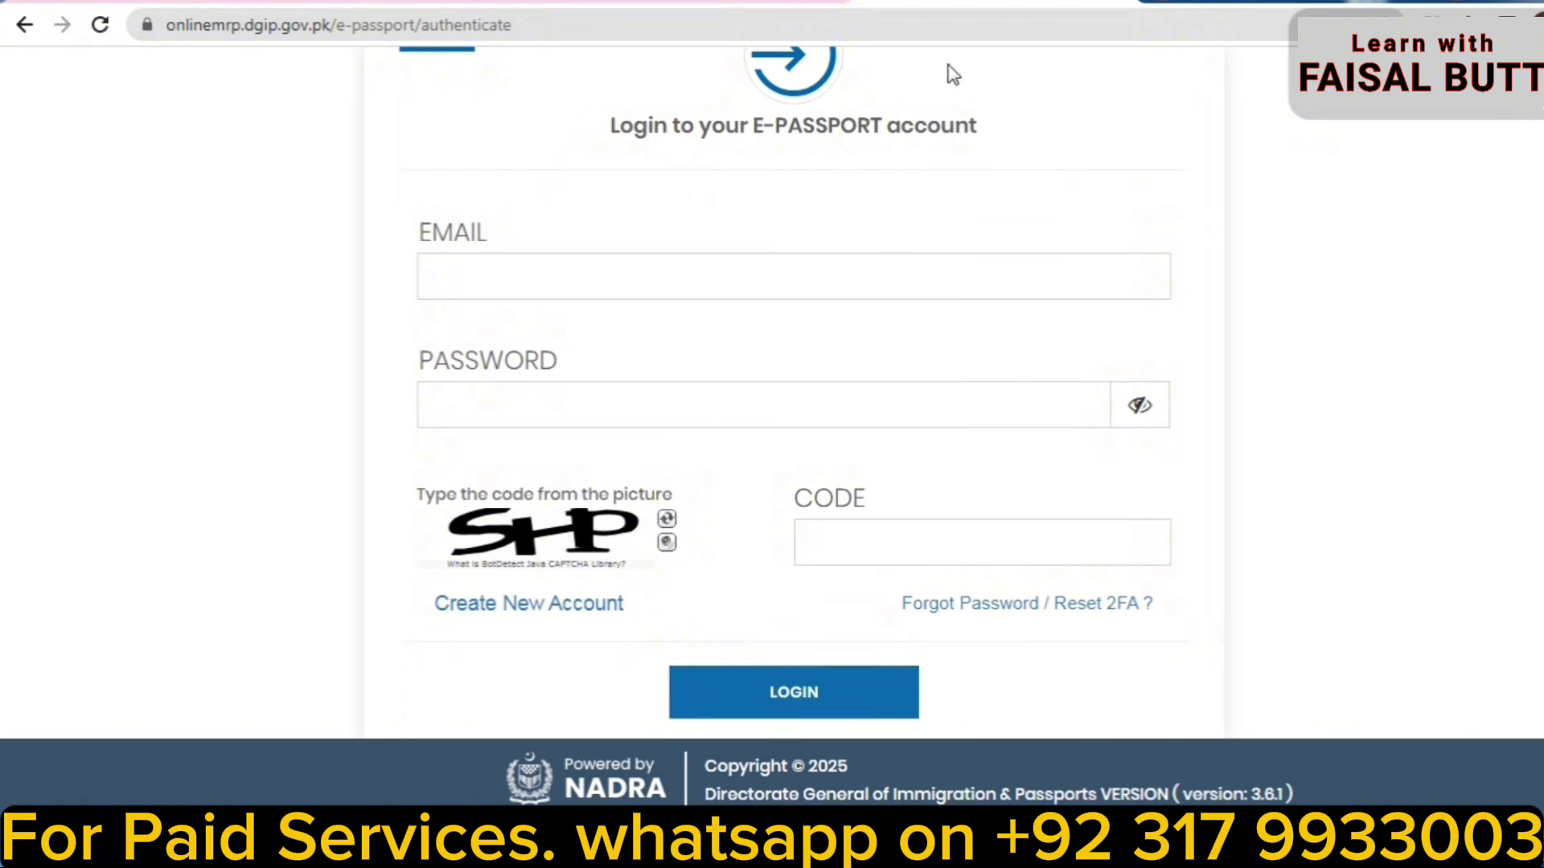
Review the two-factor setup instructions and verify the login with the 6-digit authenticator code.
{"action": "scroll", "coordinate": [793, 434], "scroll_direction": "down", "scroll_amount": 3}
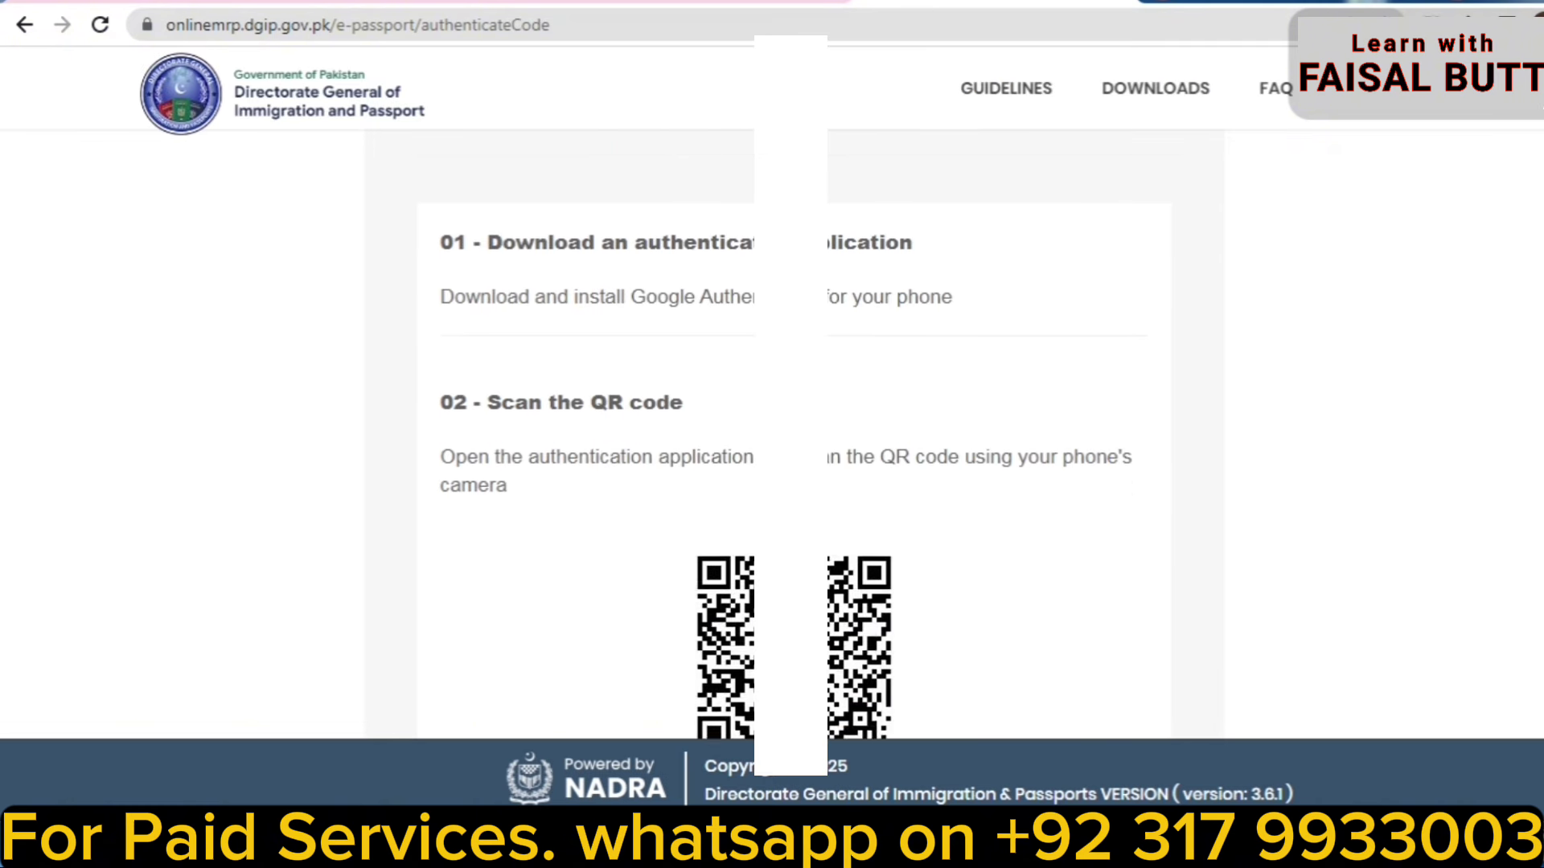
{"action": "scroll", "coordinate": [794, 435], "scroll_direction": "up", "scroll_amount": 2}
{"action": "scroll", "coordinate": [793, 434], "scroll_direction": "down", "scroll_amount": 1}
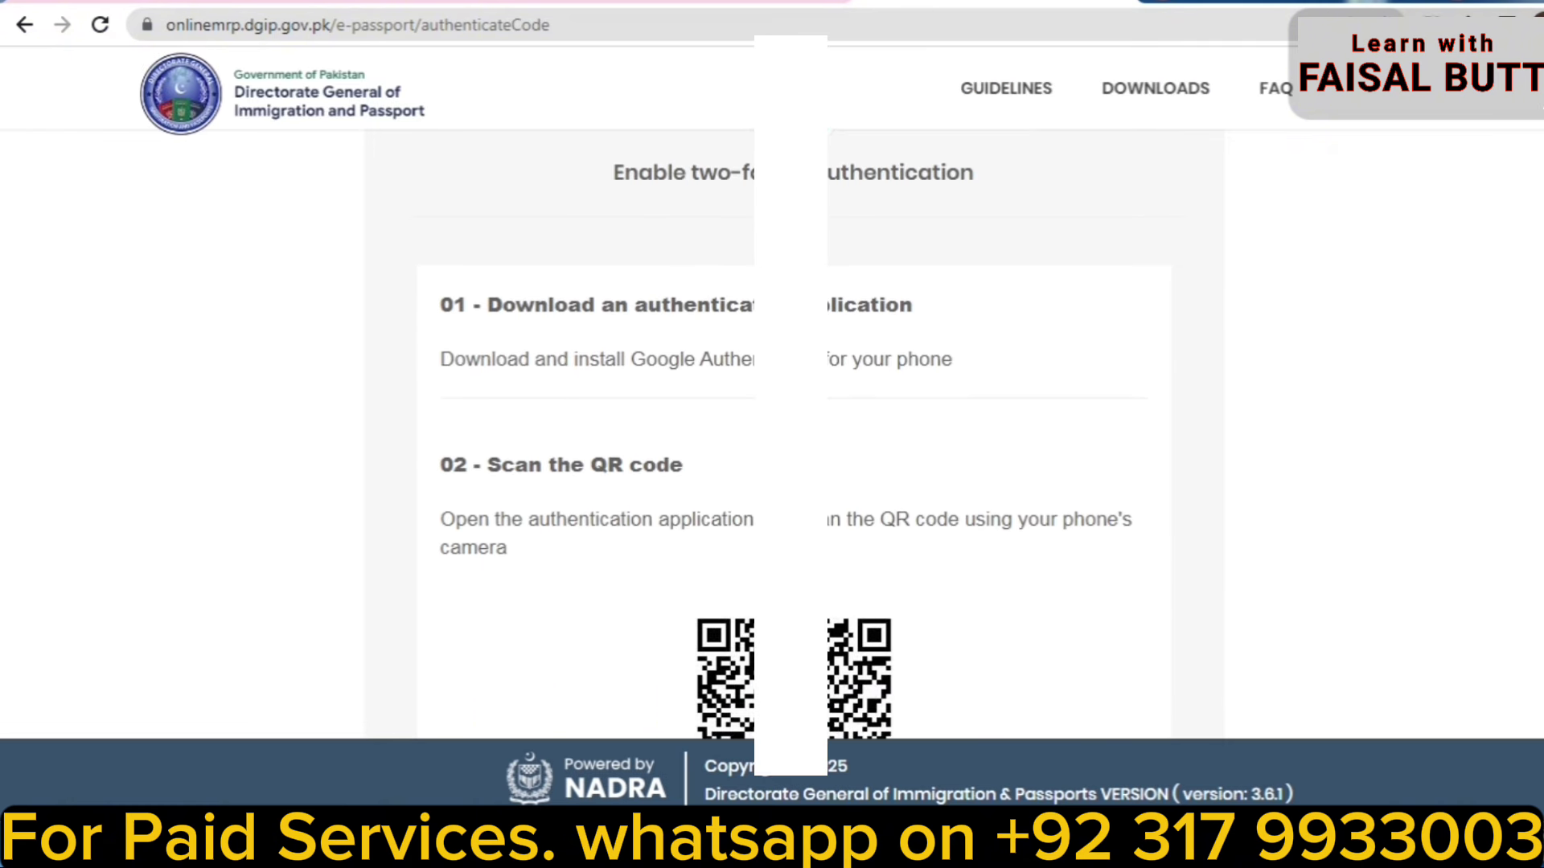
{"action": "scroll", "coordinate": [794, 435], "scroll_direction": "up", "scroll_amount": 1}
{"action": "scroll", "coordinate": [794, 434], "scroll_direction": "down", "scroll_amount": 1}
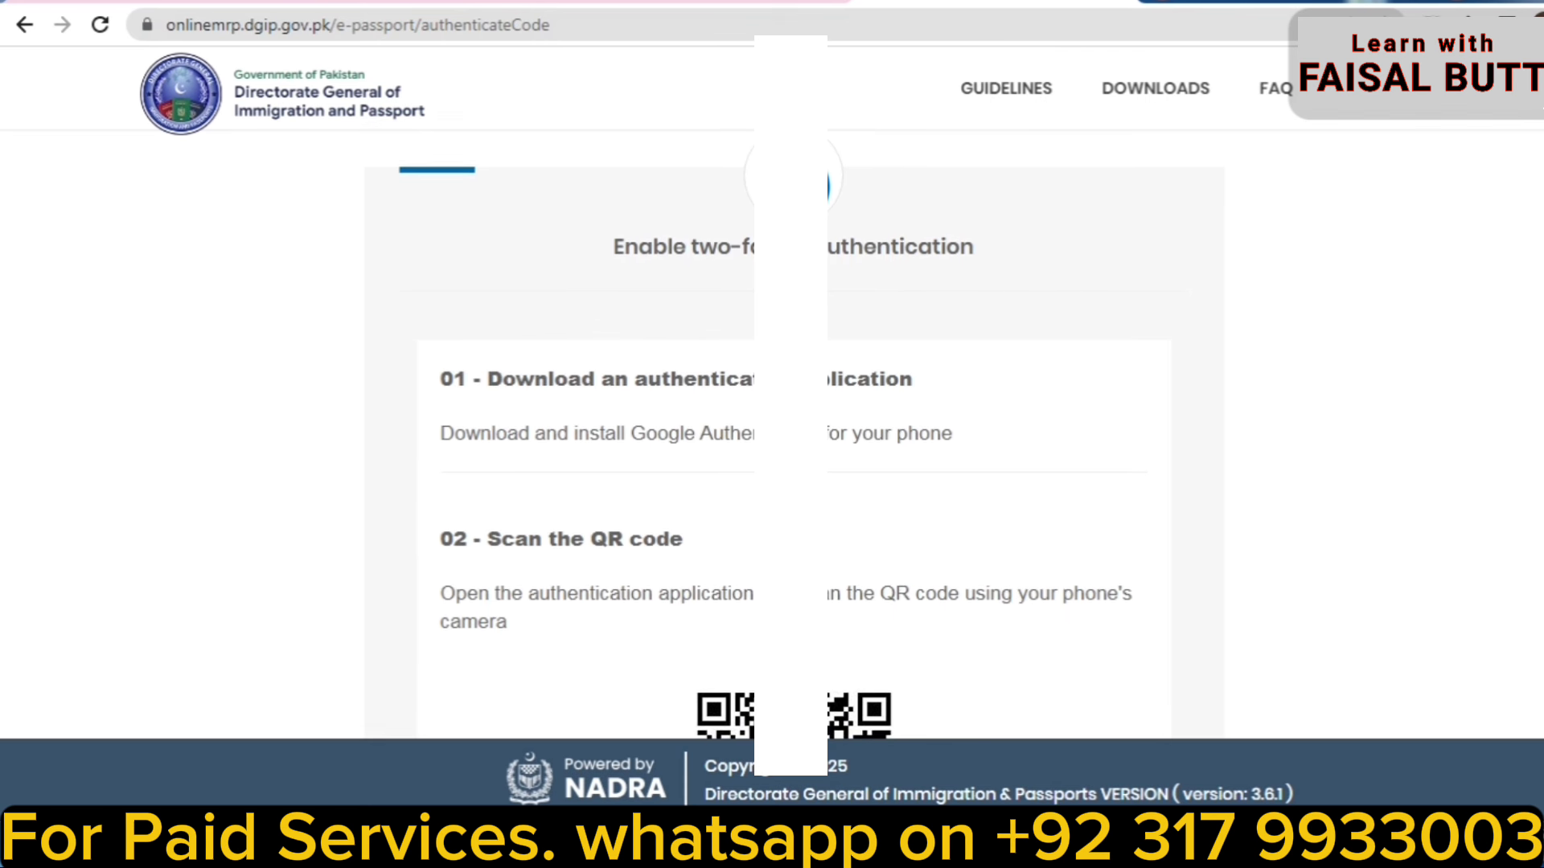
{"action": "scroll", "coordinate": [793, 434], "scroll_direction": "down", "scroll_amount": 1}
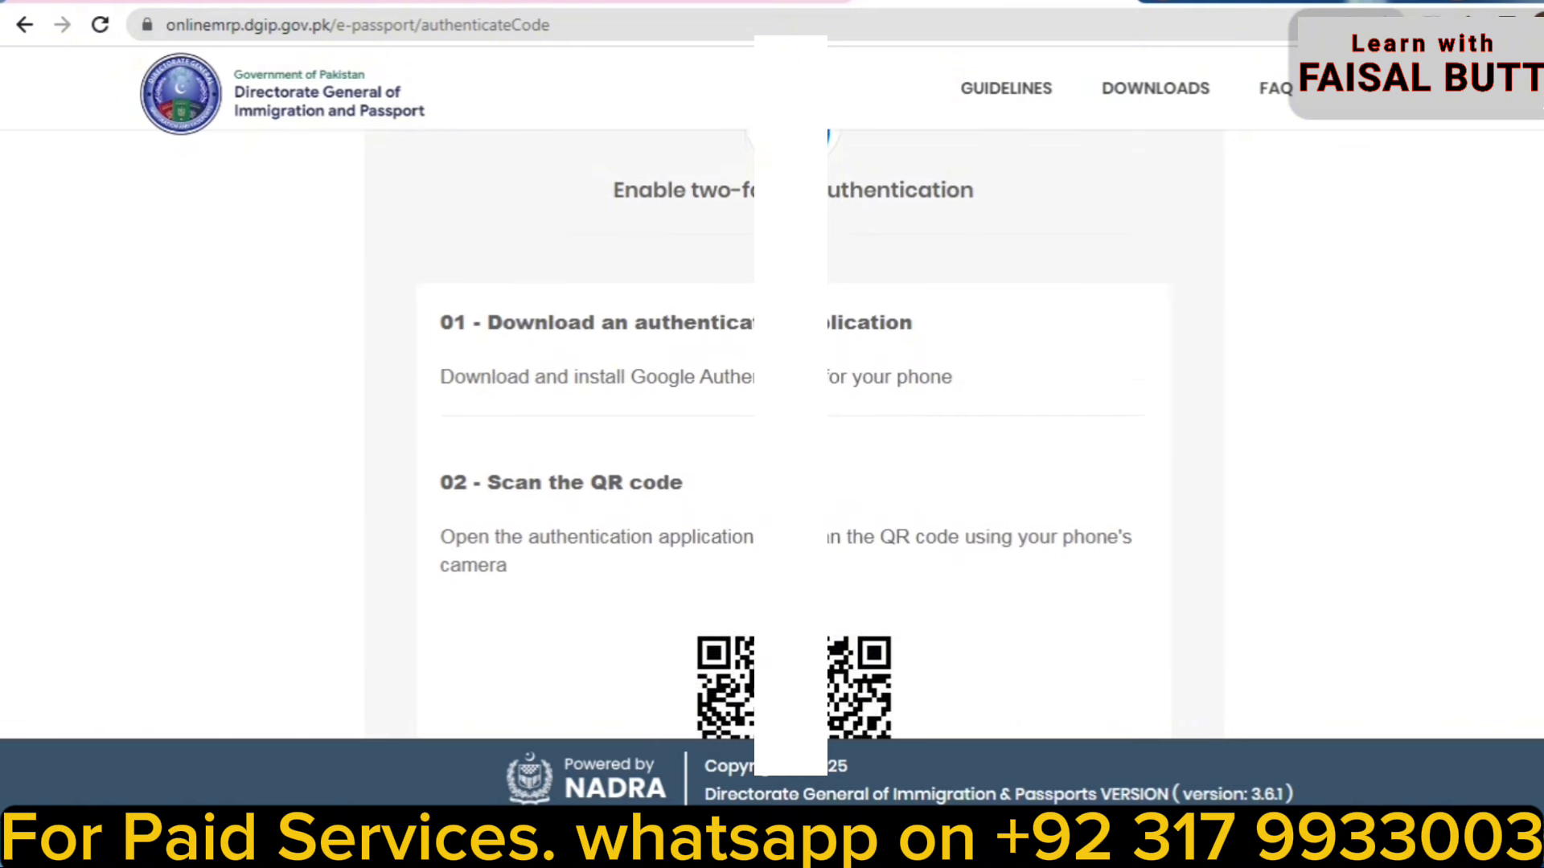
{"action": "scroll", "coordinate": [793, 434], "scroll_direction": "down", "scroll_amount": 1}
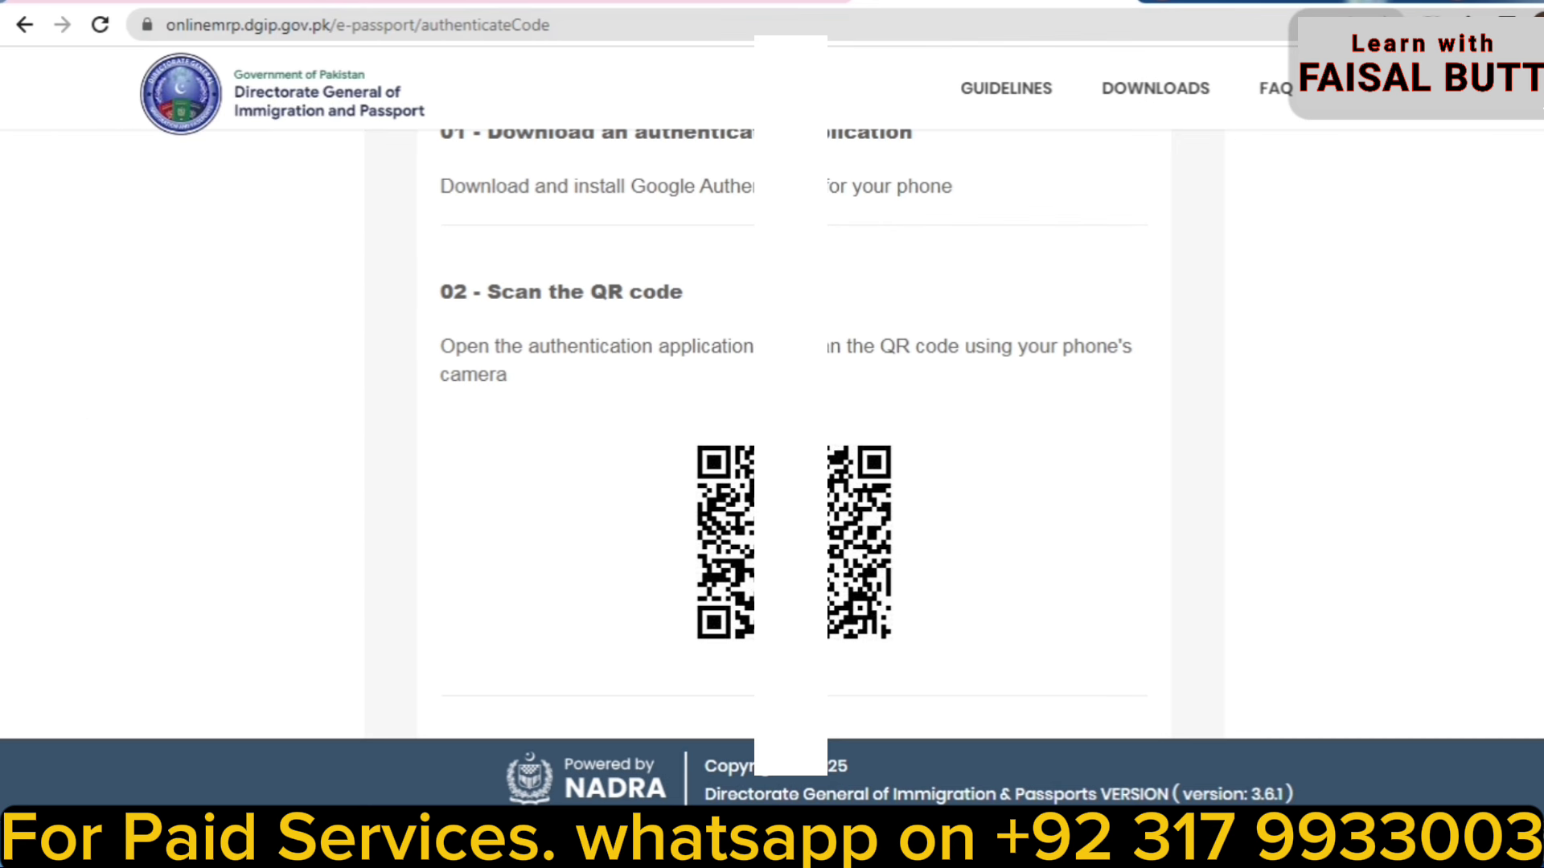
{"action": "scroll", "coordinate": [792, 434], "scroll_direction": "down", "scroll_amount": 3}
{"action": "left_click", "coordinate": [576, 635]}
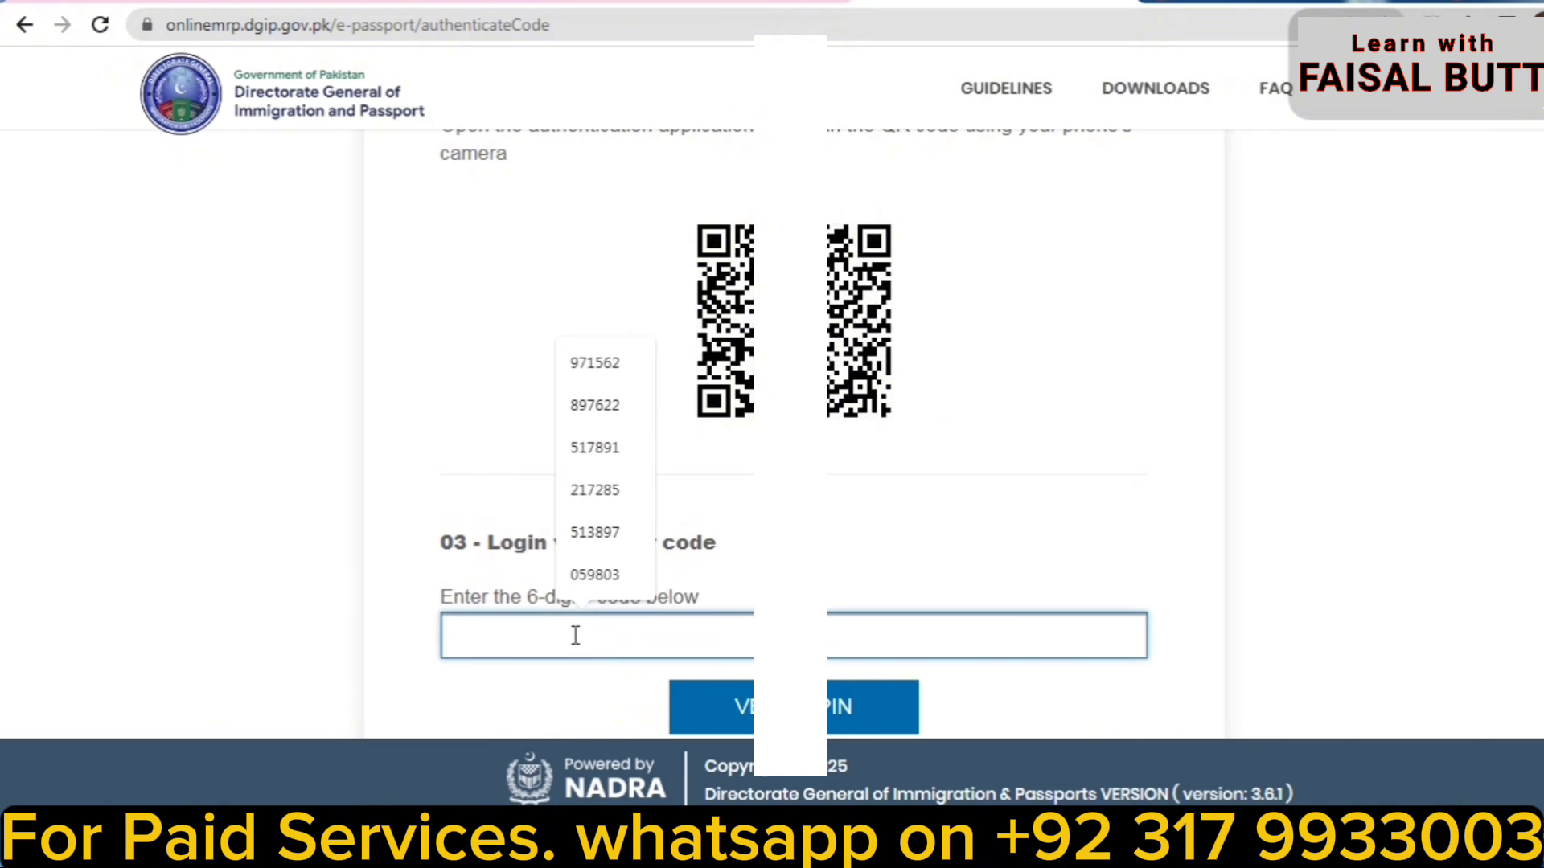
{"action": "left_click", "coordinate": [576, 635]}
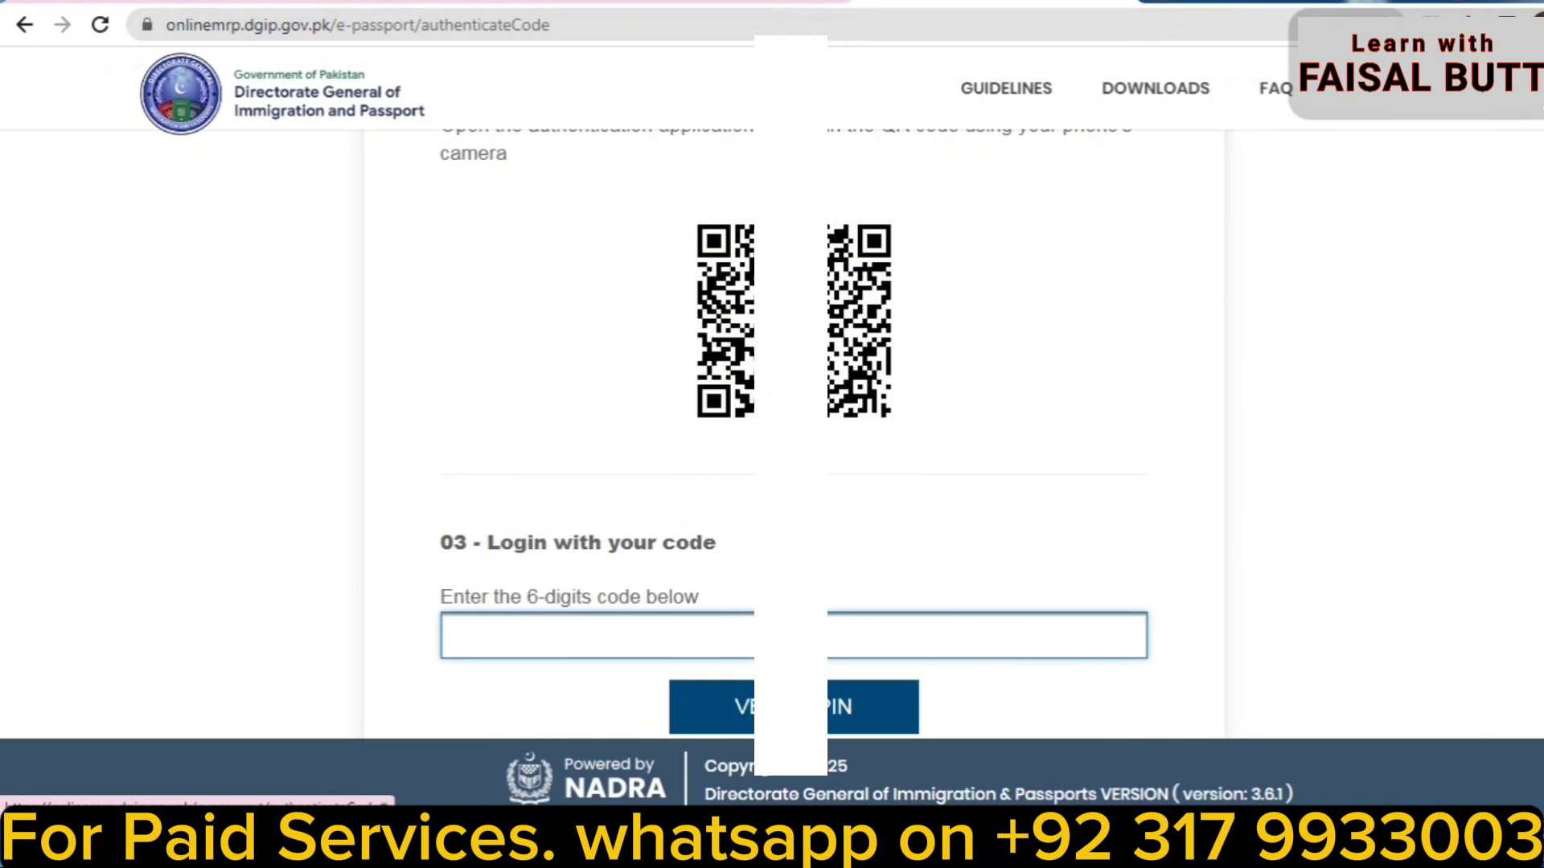
{"action": "left_click", "coordinate": [787, 707]}
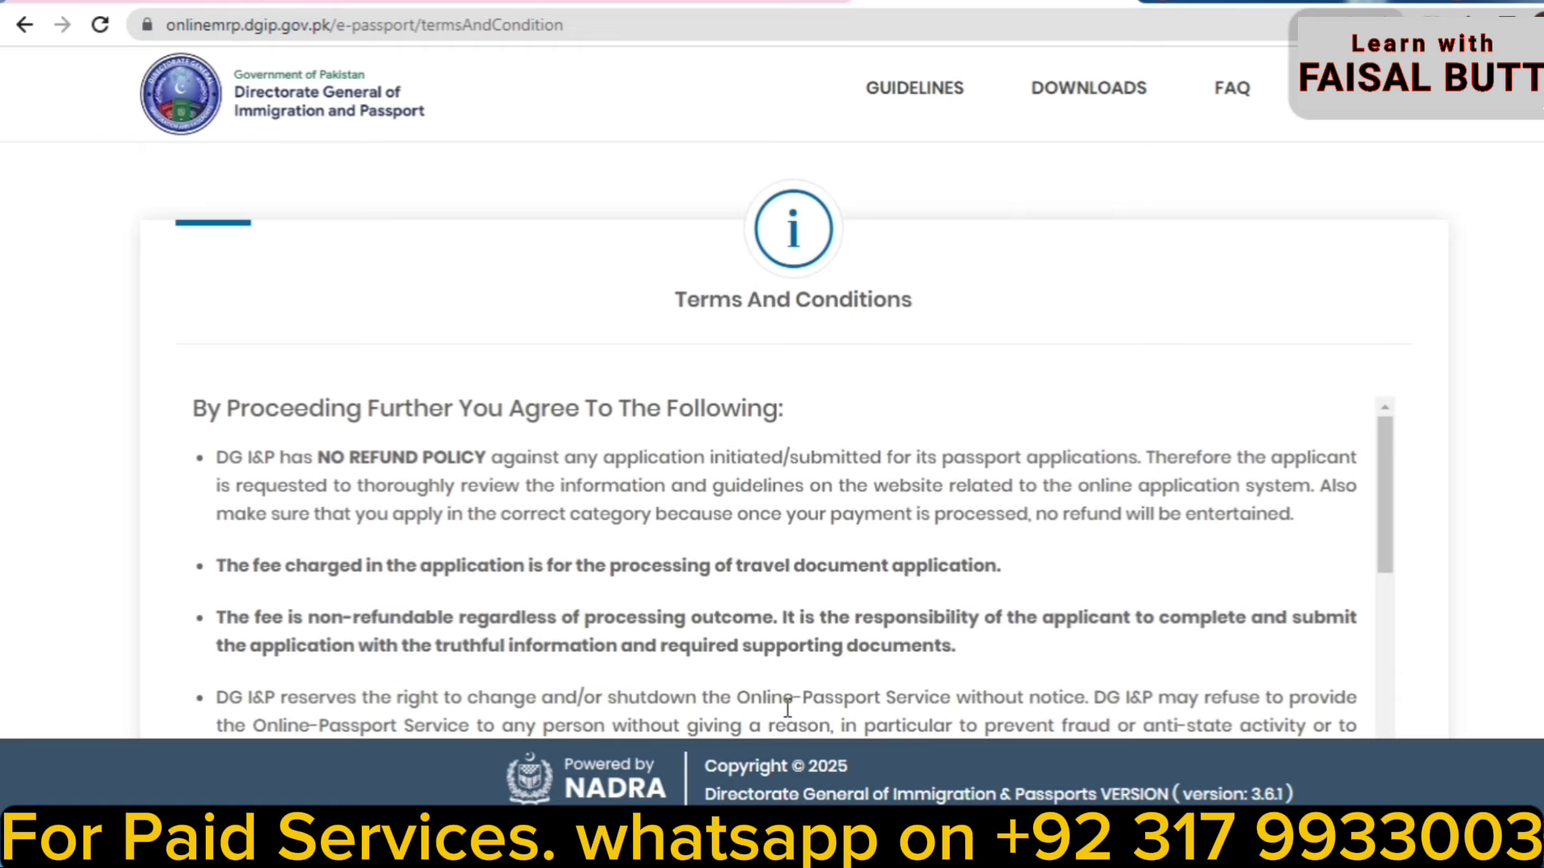
Review and accept the terms and conditions to continue to the applications page.
{"action": "scroll", "coordinate": [1243, 496], "scroll_direction": "down", "scroll_amount": 2}
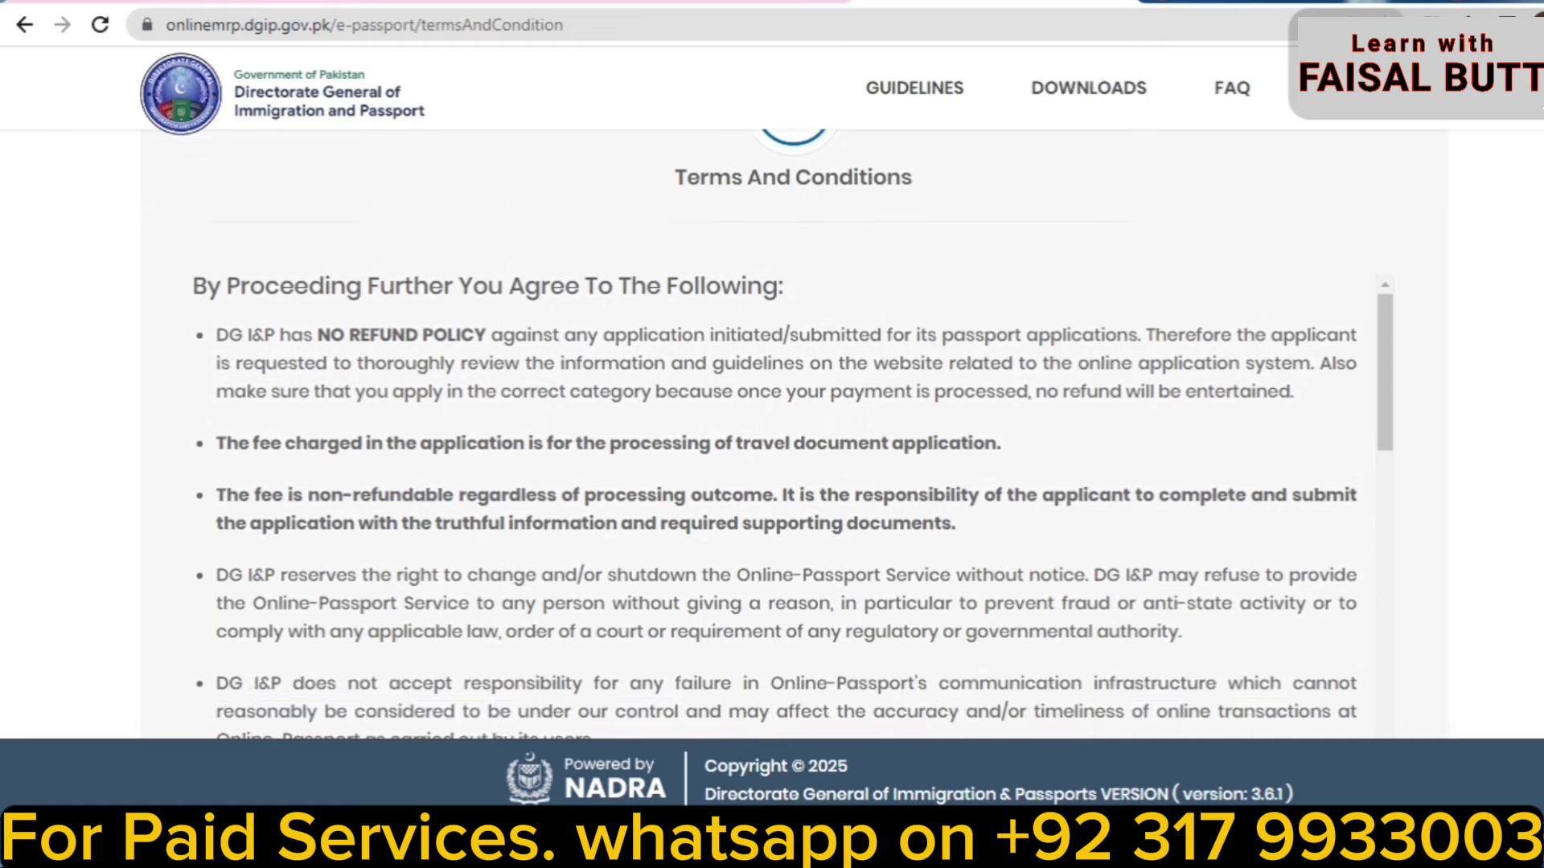
{"action": "scroll", "coordinate": [768, 434], "scroll_direction": "down", "scroll_amount": 2}
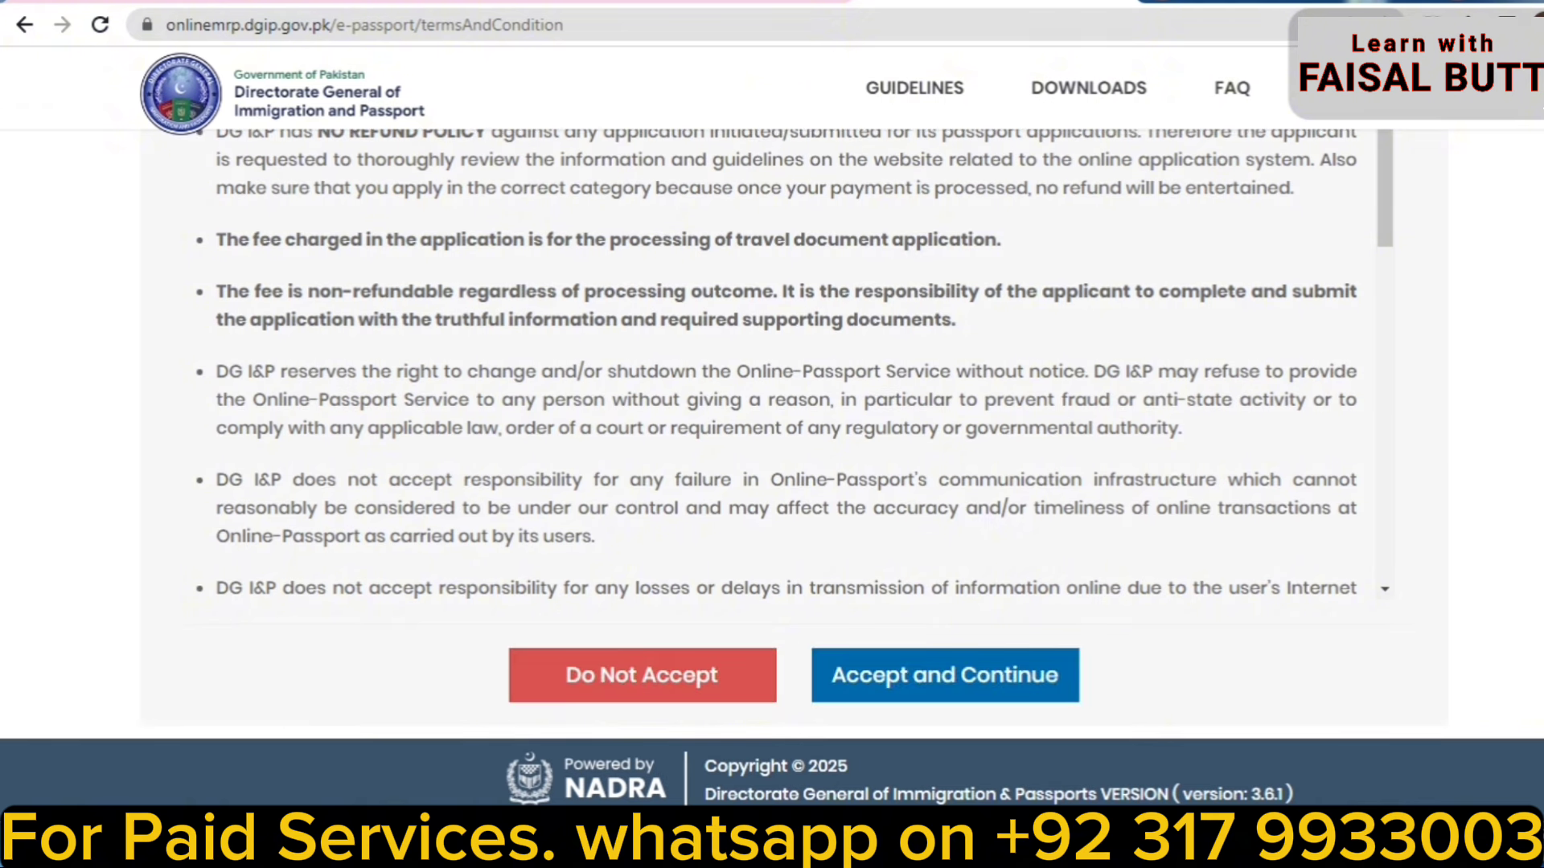
{"action": "left_click", "coordinate": [948, 681]}
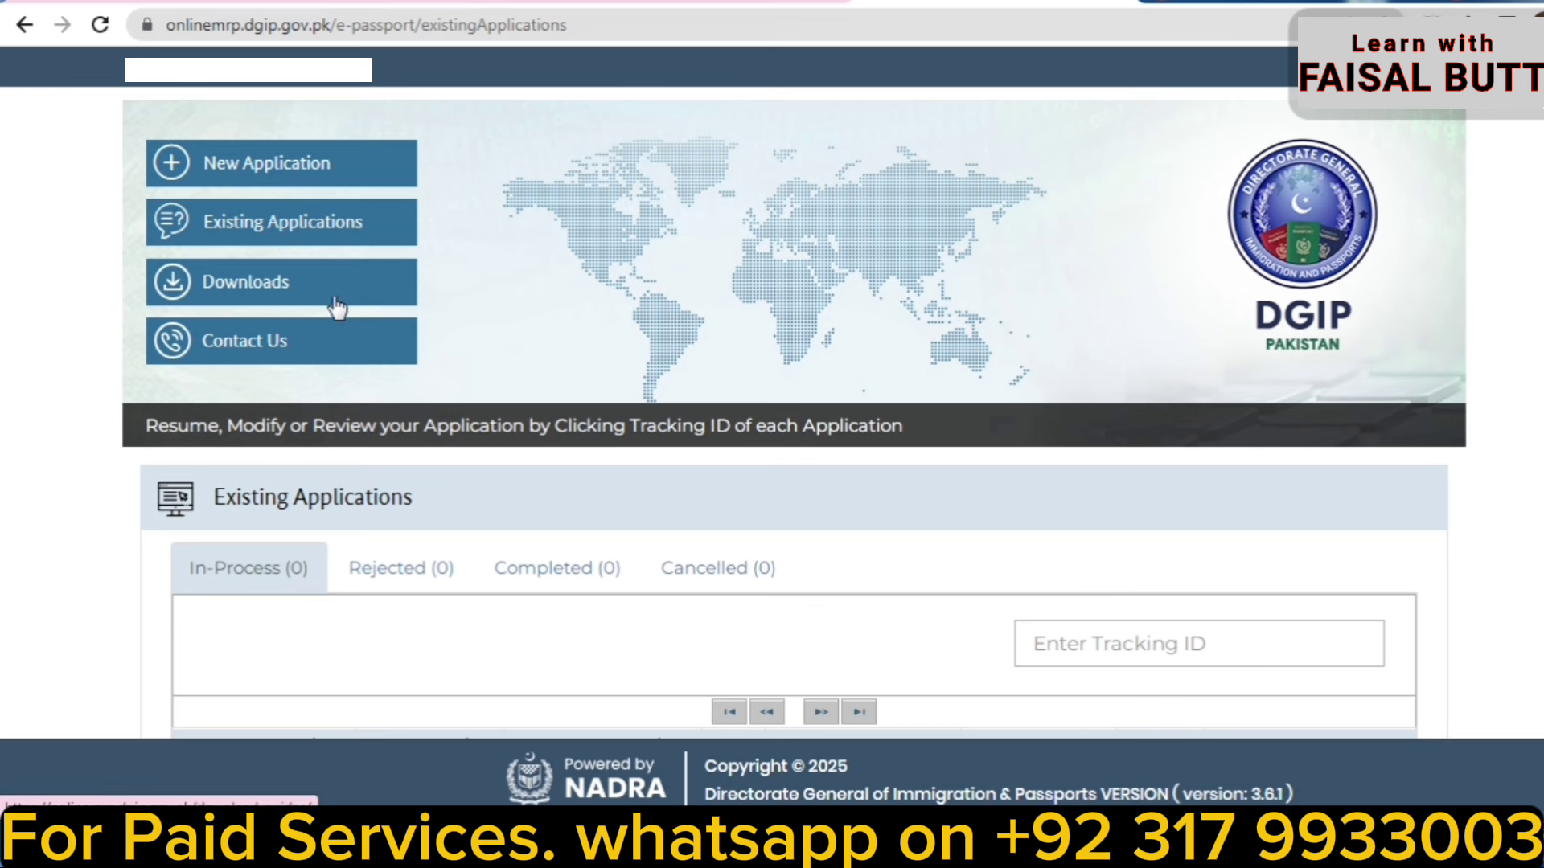
Start a new application from within Pakistan for renewal of passport for Pakistanis residing in Pakistan.
{"action": "left_click", "coordinate": [268, 173]}
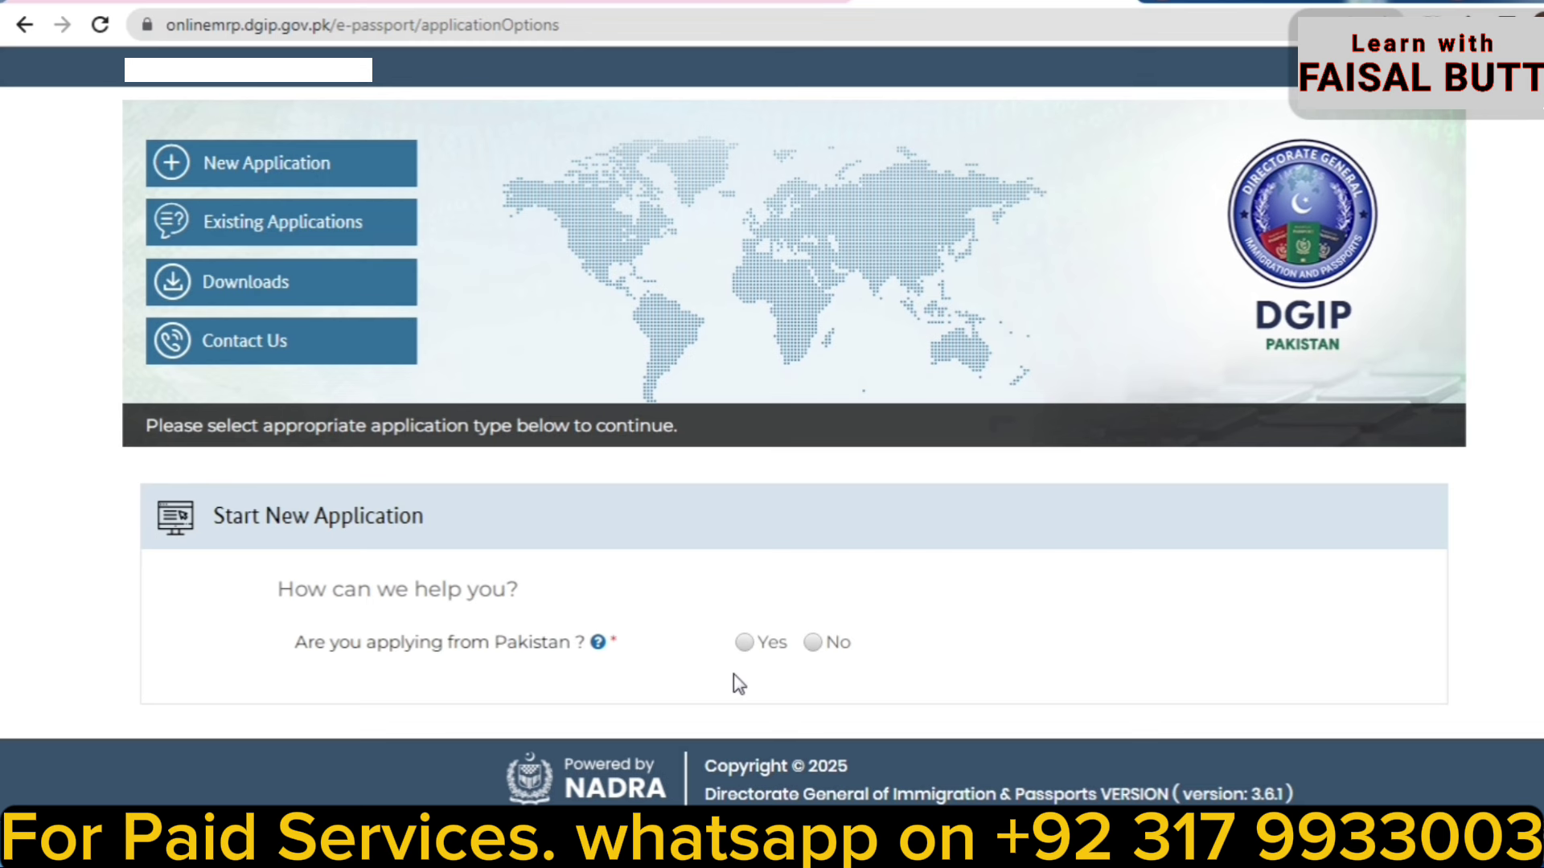
{"action": "left_click", "coordinate": [745, 642]}
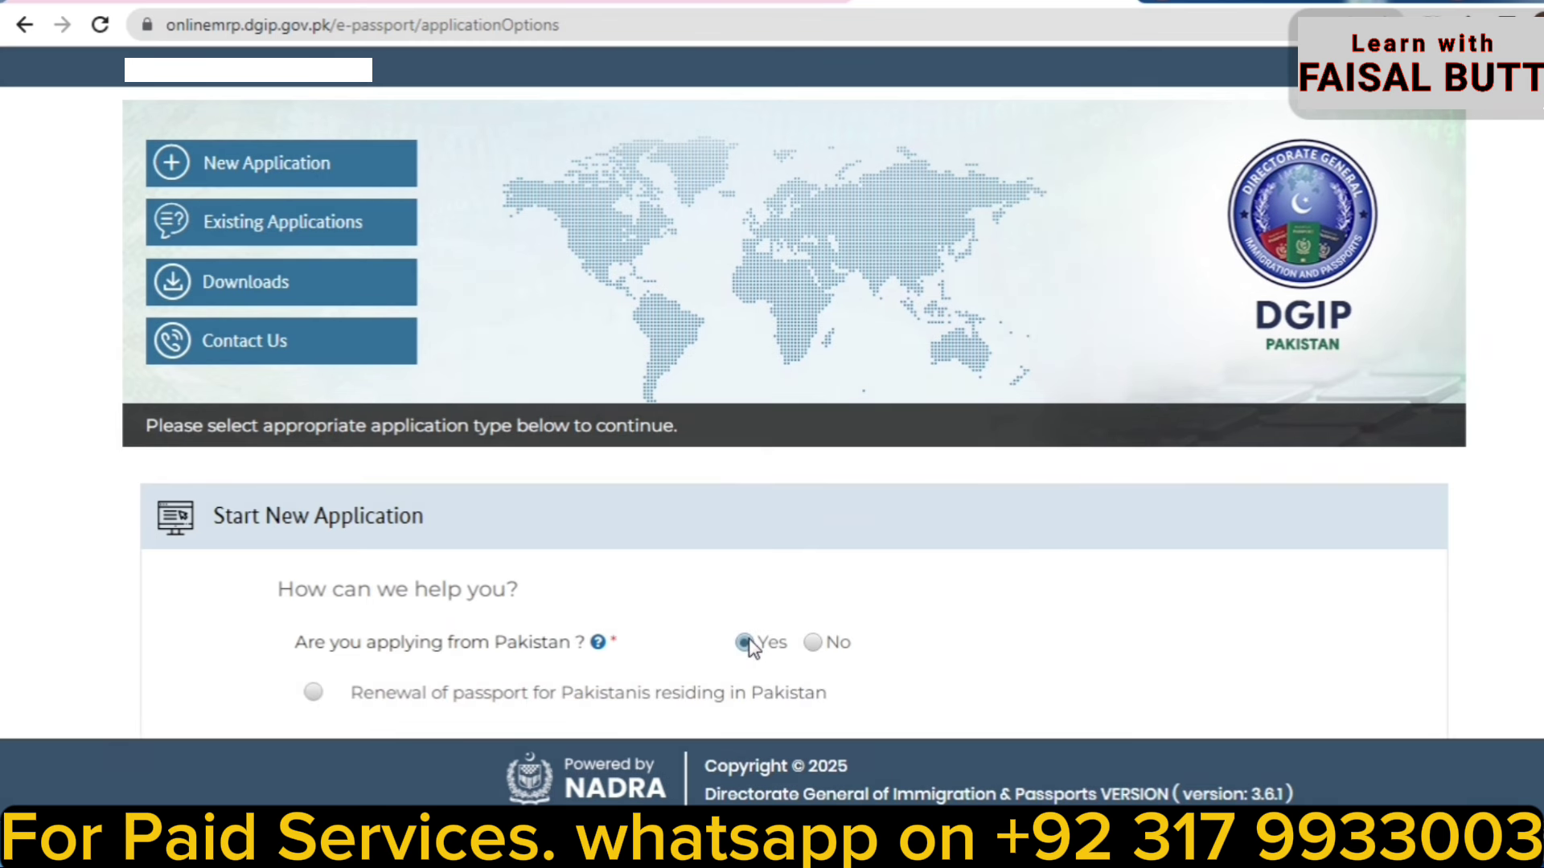
{"action": "scroll", "coordinate": [624, 624], "scroll_direction": "down", "scroll_amount": 1}
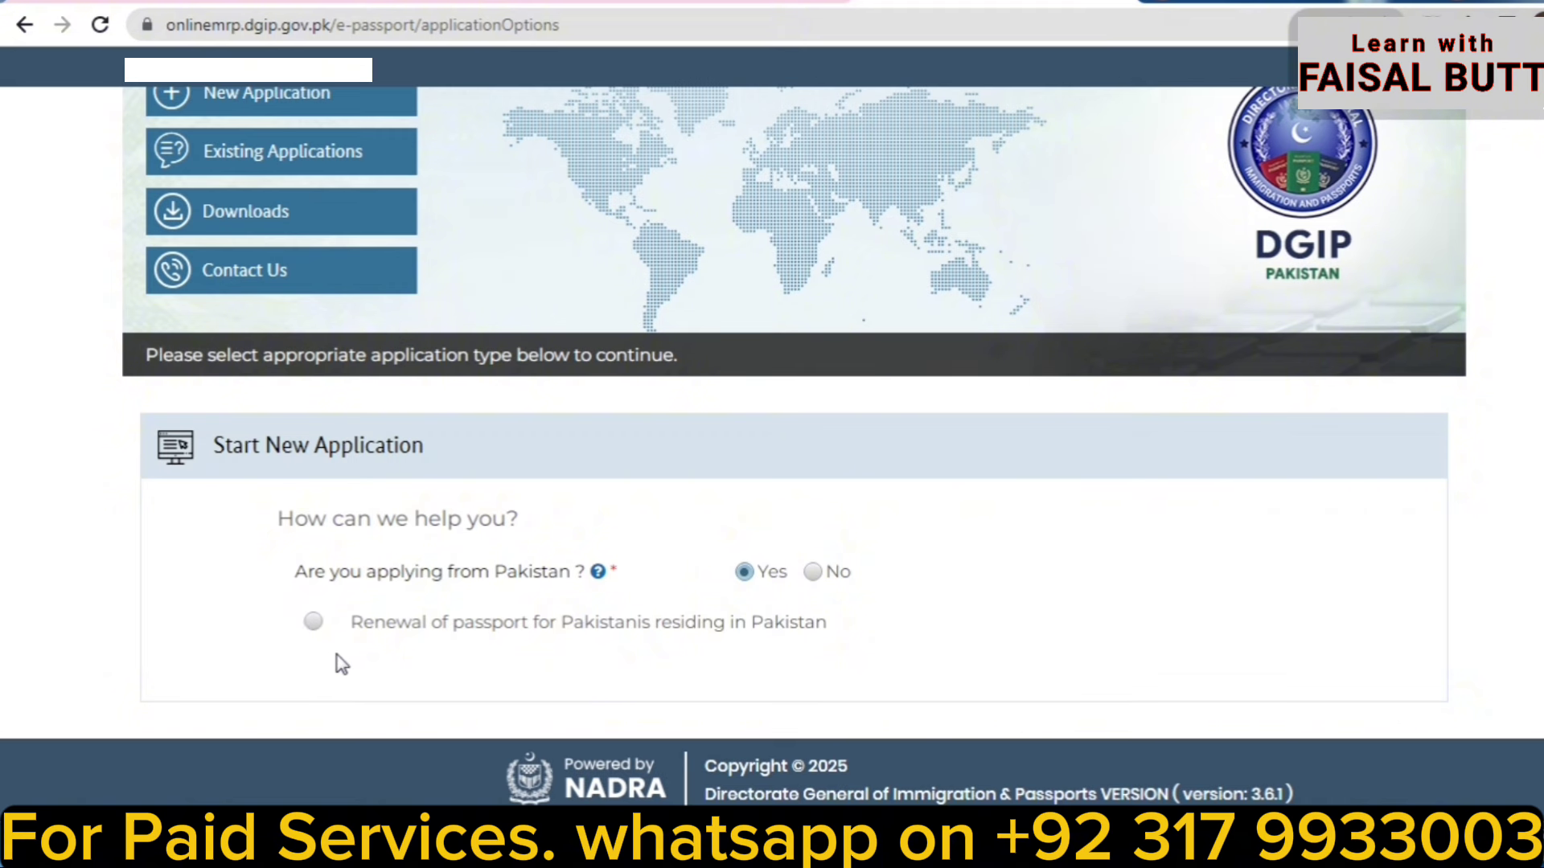
{"action": "left_click", "coordinate": [313, 621]}
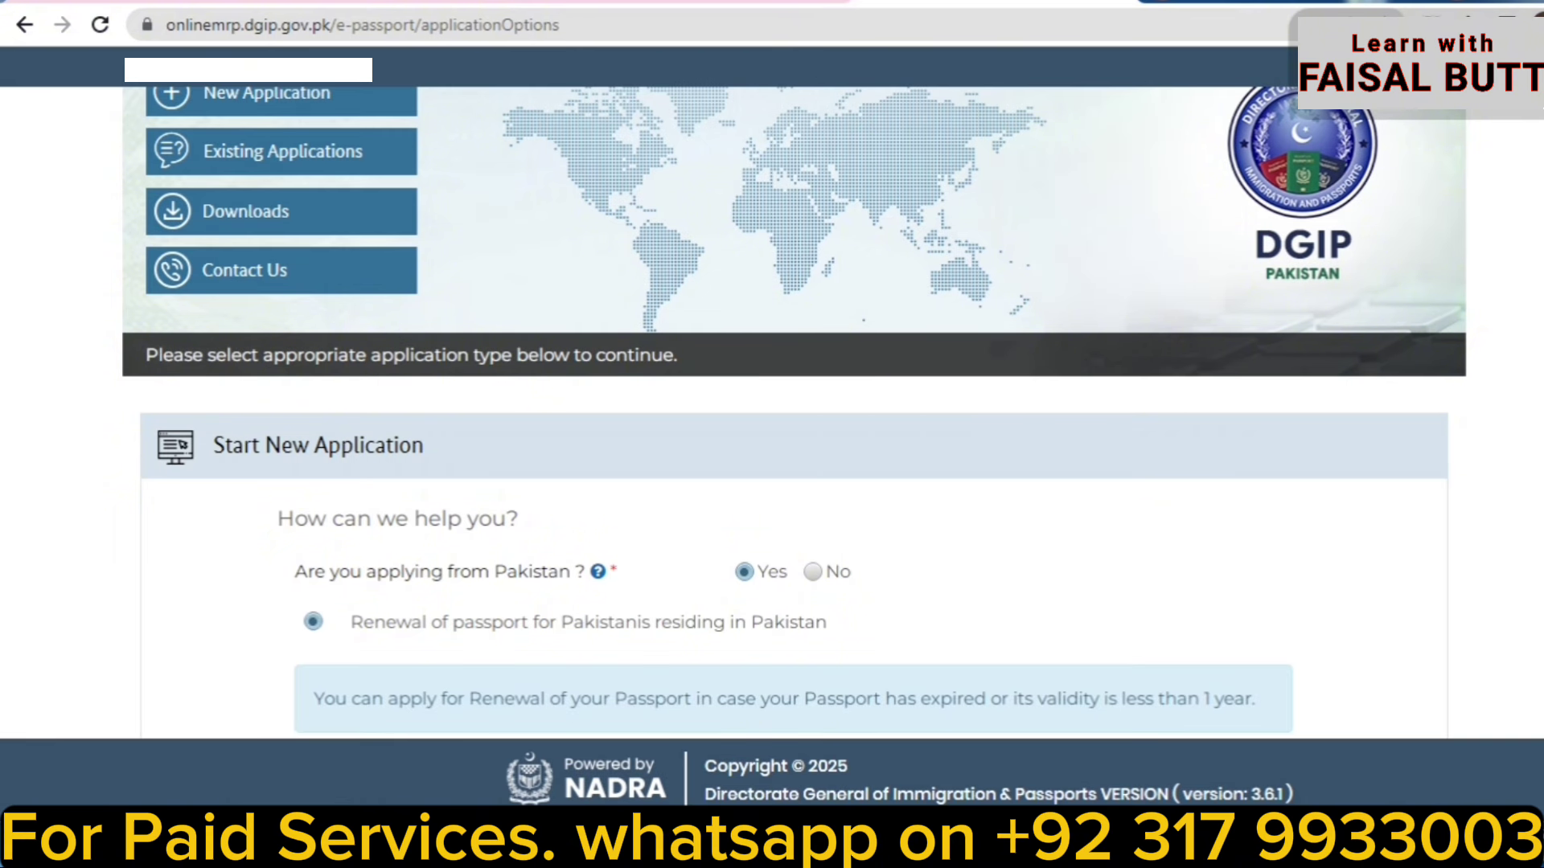
Answer Yes to possessing the expired or 1 year validity passport and No to needing any information modified on it.
{"action": "scroll", "coordinate": [794, 408], "scroll_direction": "down", "scroll_amount": 3}
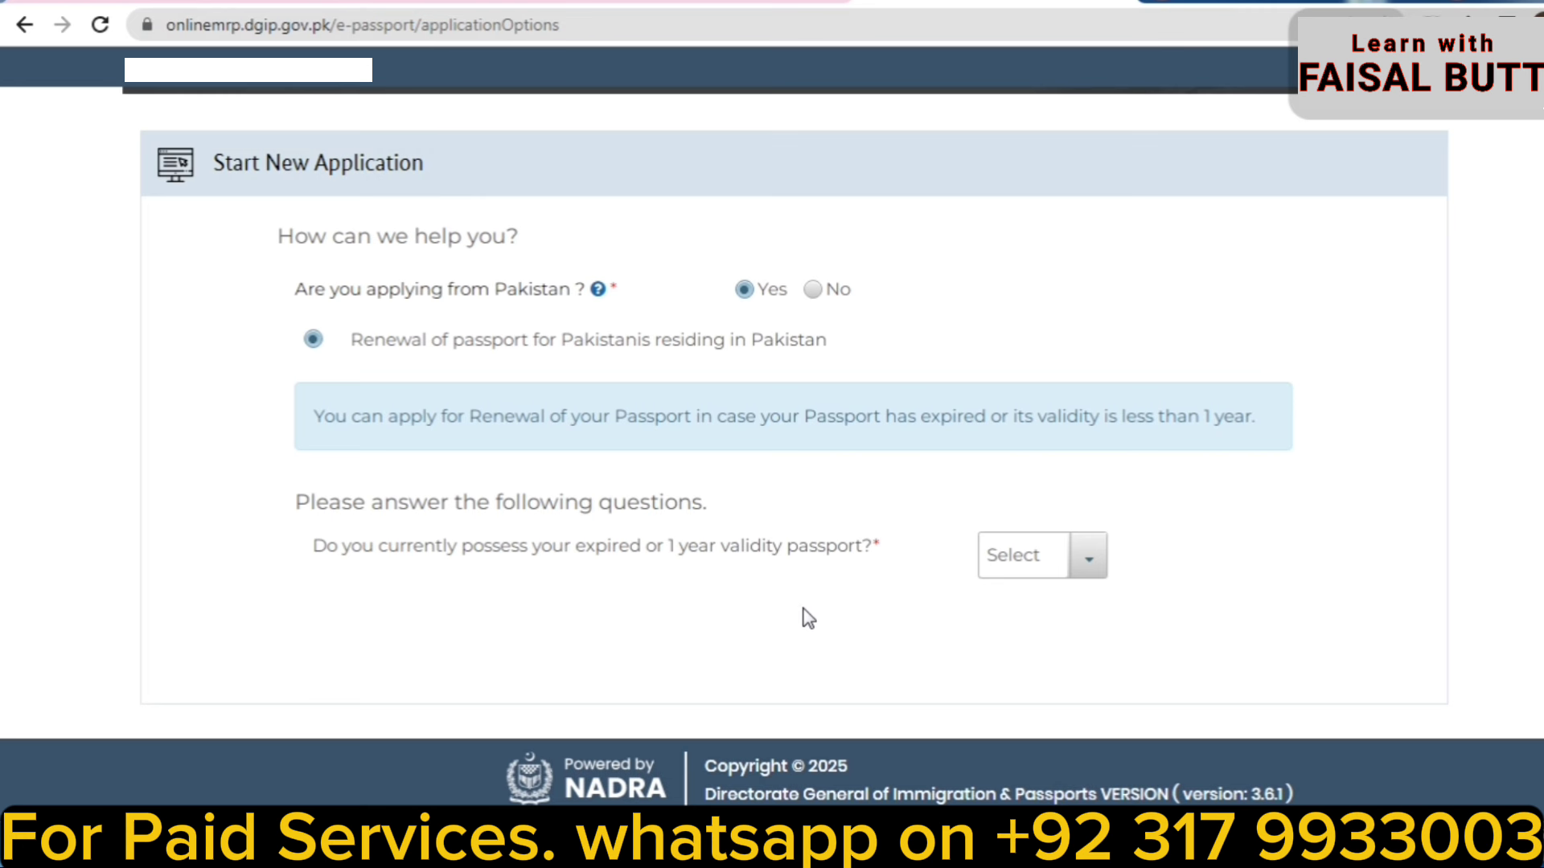
{"action": "left_click", "coordinate": [1091, 566]}
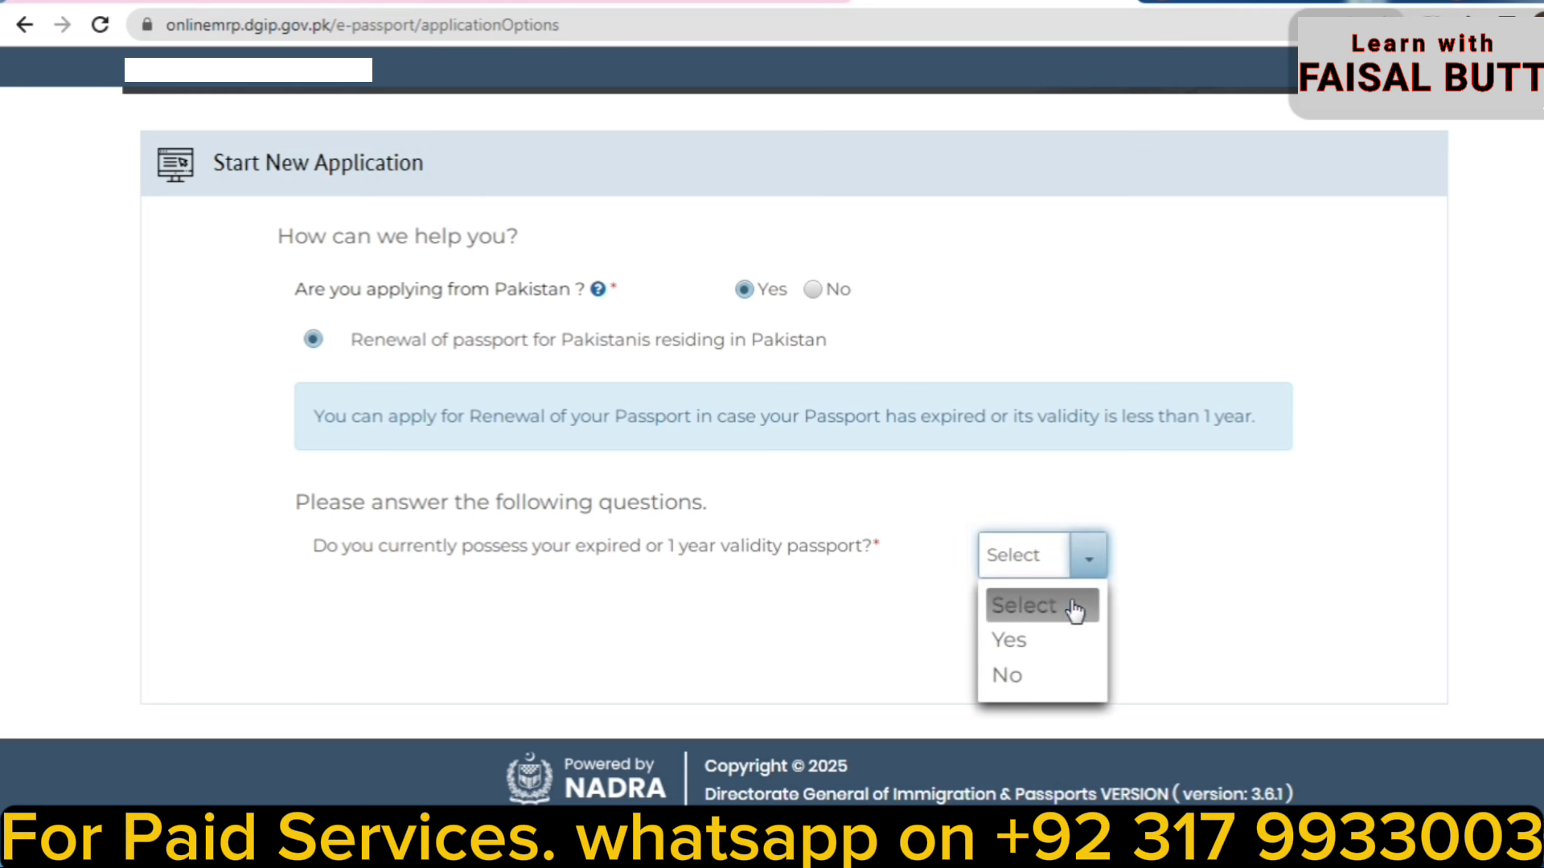
{"action": "left_click", "coordinate": [1060, 641]}
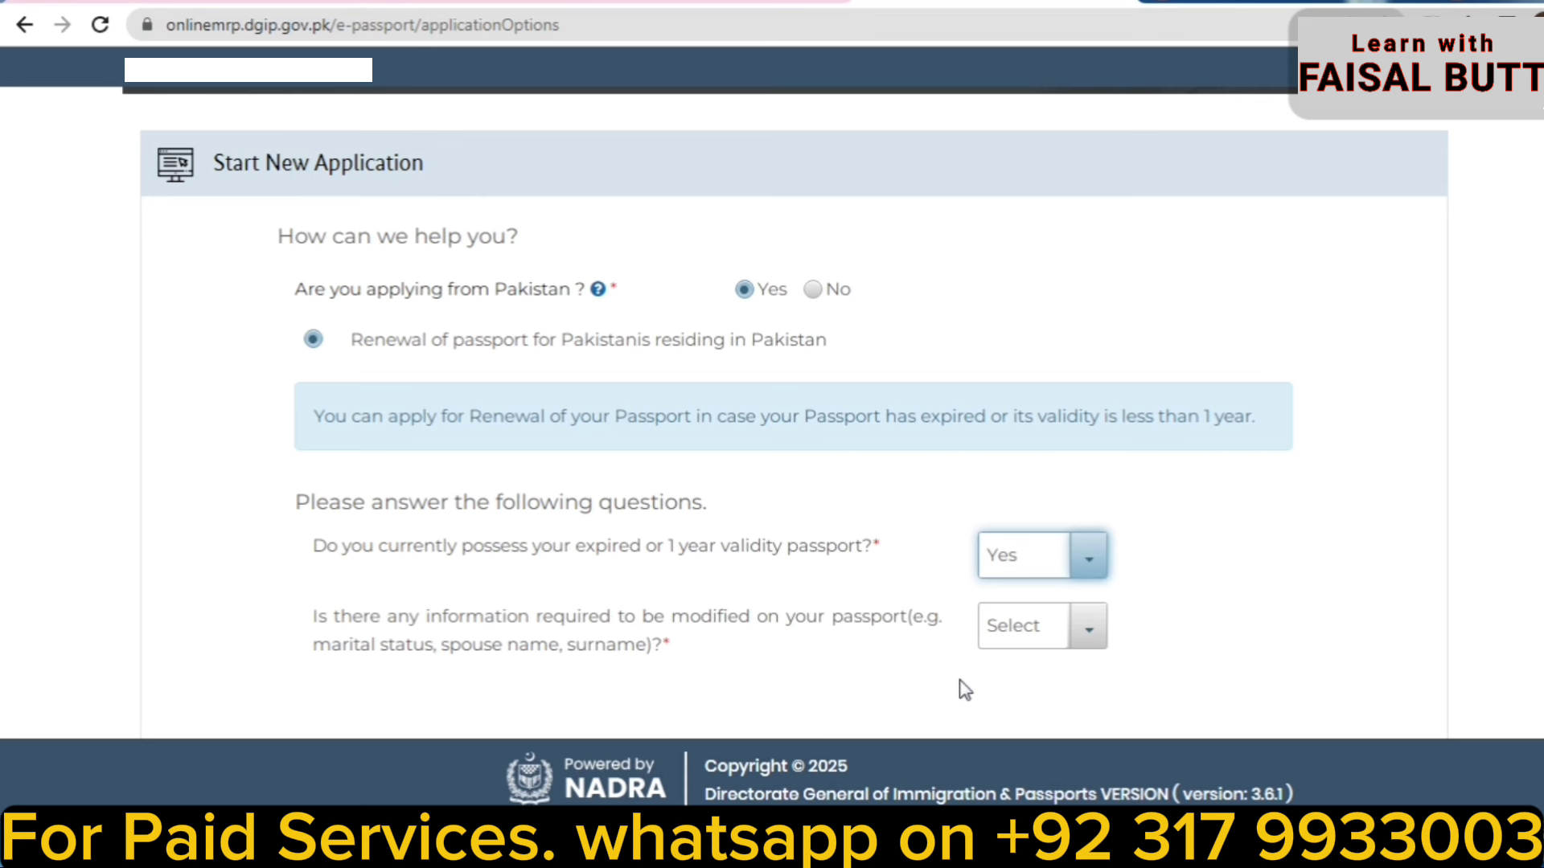
{"action": "left_click", "coordinate": [1094, 641]}
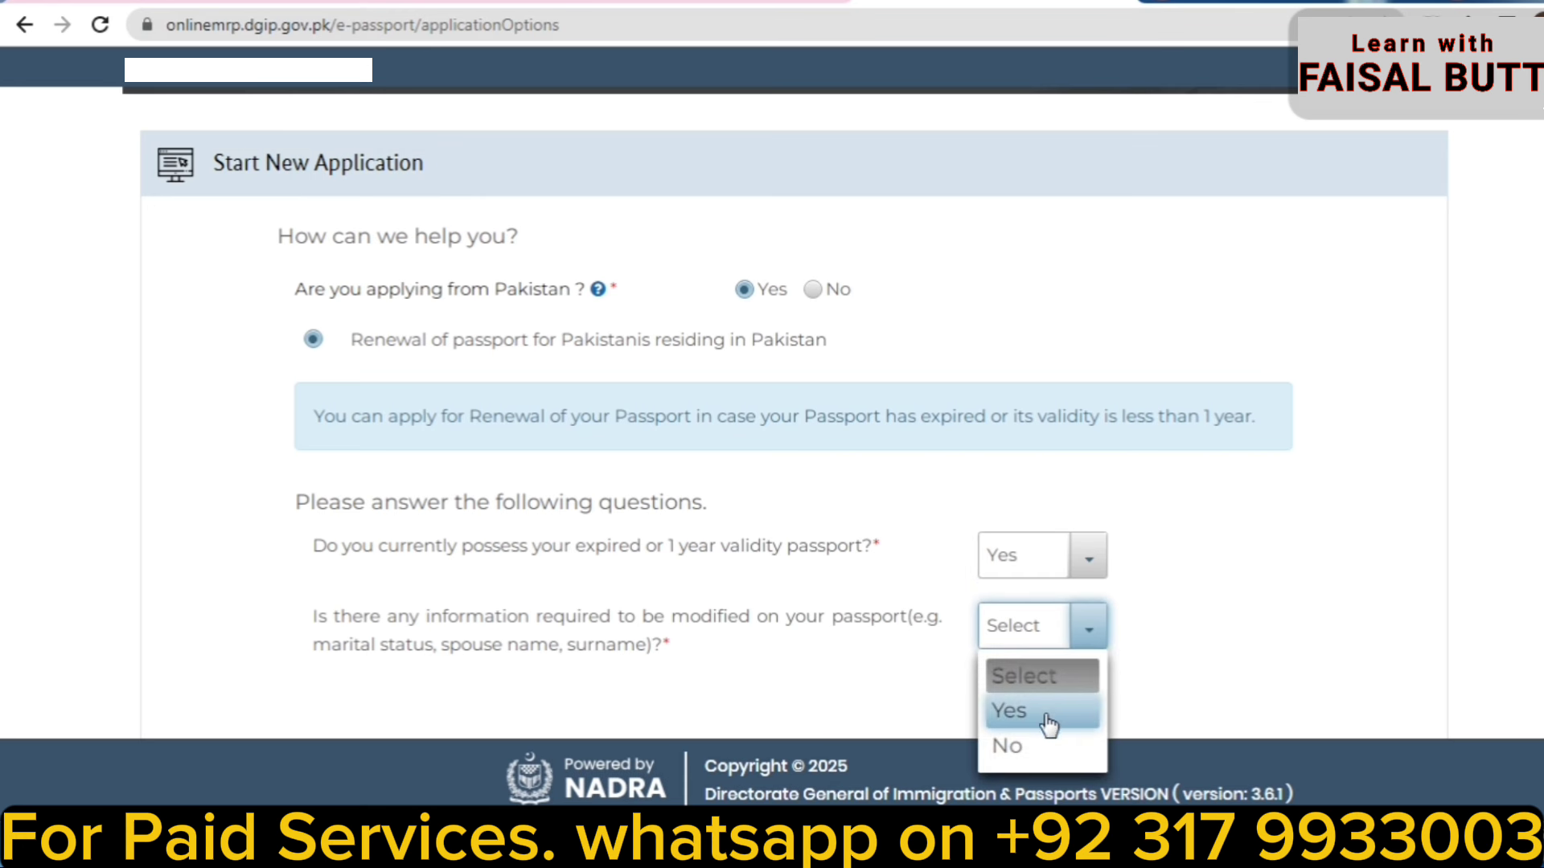
{"action": "left_click", "coordinate": [1042, 744]}
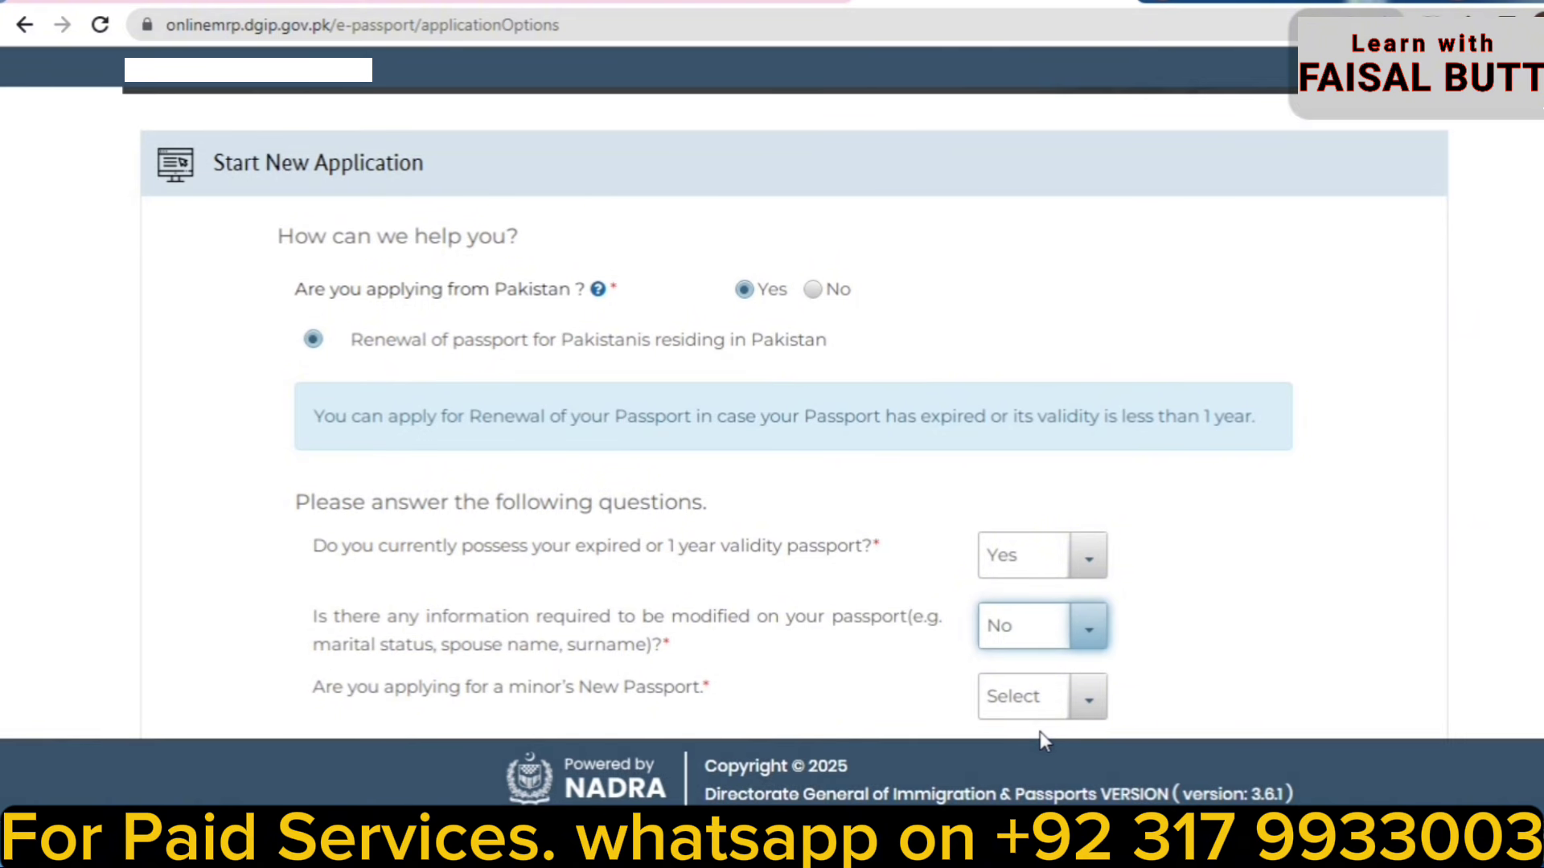
{"action": "scroll", "coordinate": [772, 652], "scroll_direction": "down", "scroll_amount": 2}
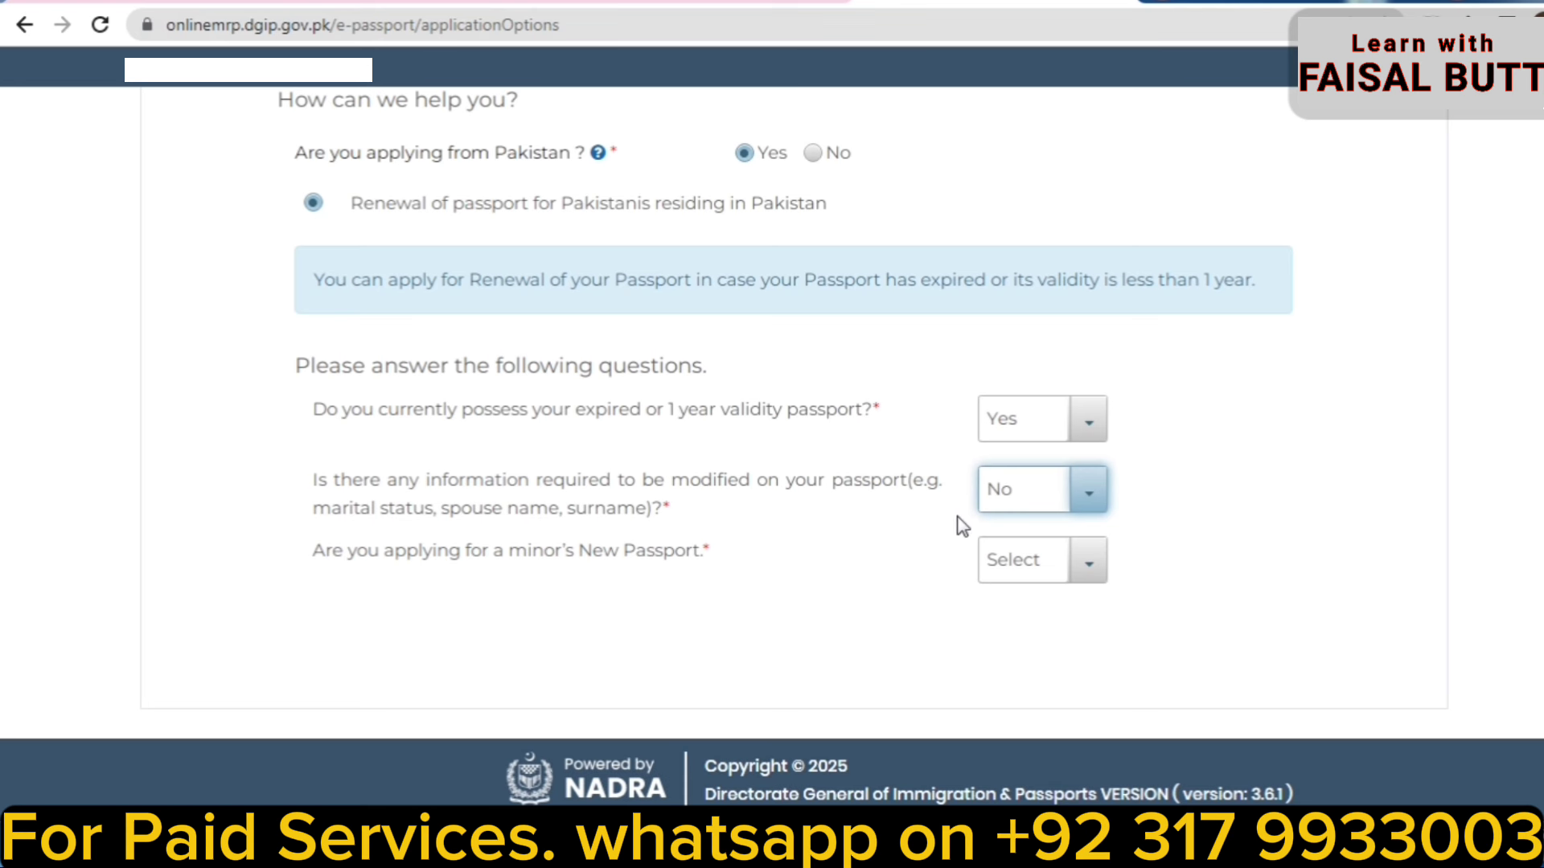
Answer No to applying for a minor's new passport, and enter and verify the applicant's 13-digit identity number.
{"action": "left_click", "coordinate": [1088, 563]}
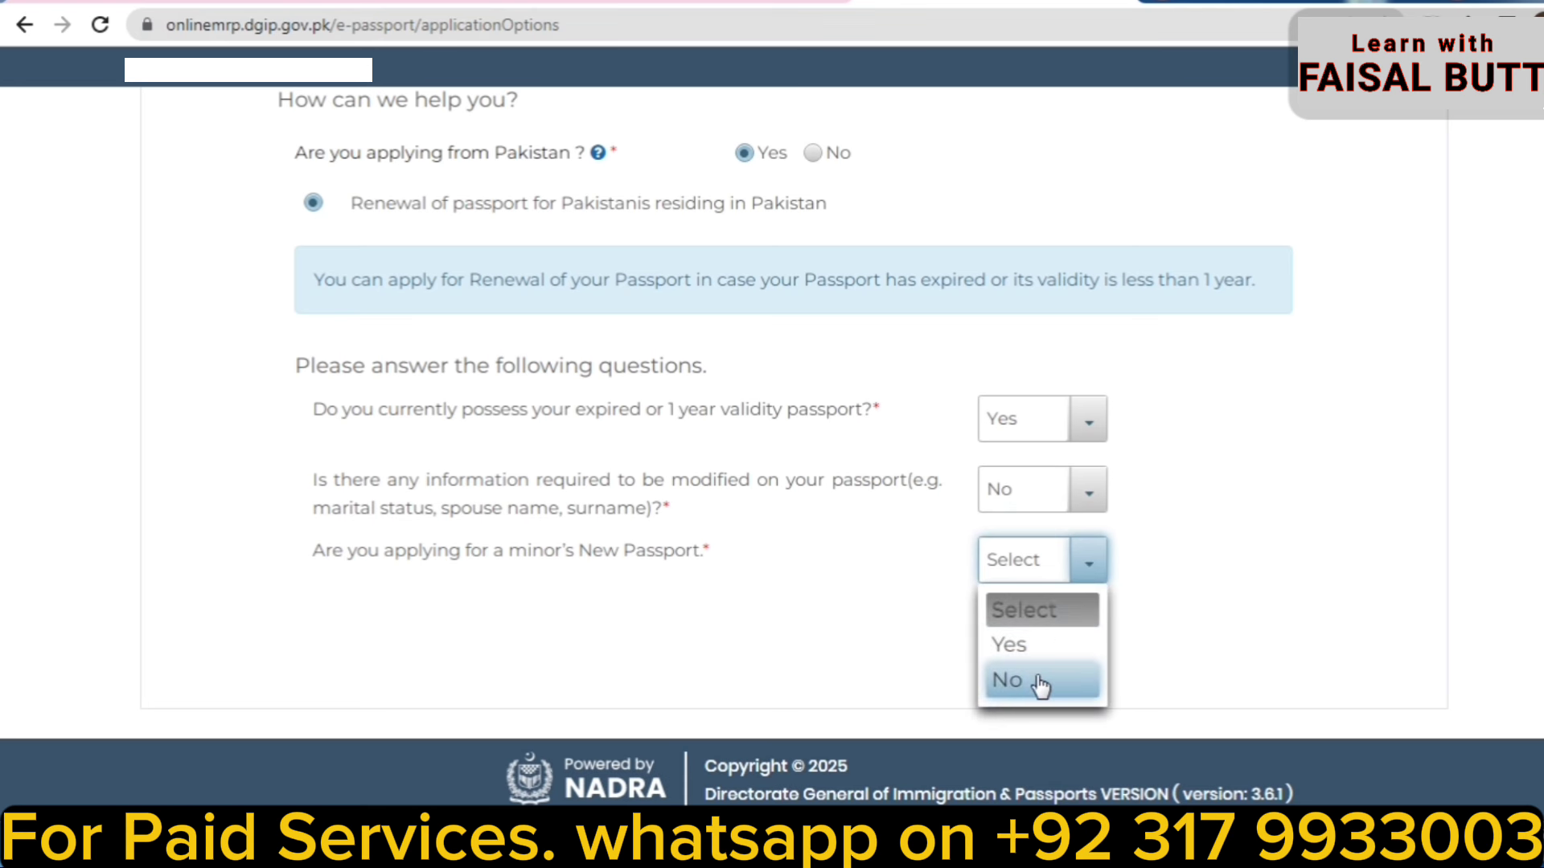
{"action": "left_click", "coordinate": [1042, 679]}
{"action": "scroll", "coordinate": [1038, 675], "scroll_direction": "down", "scroll_amount": 1}
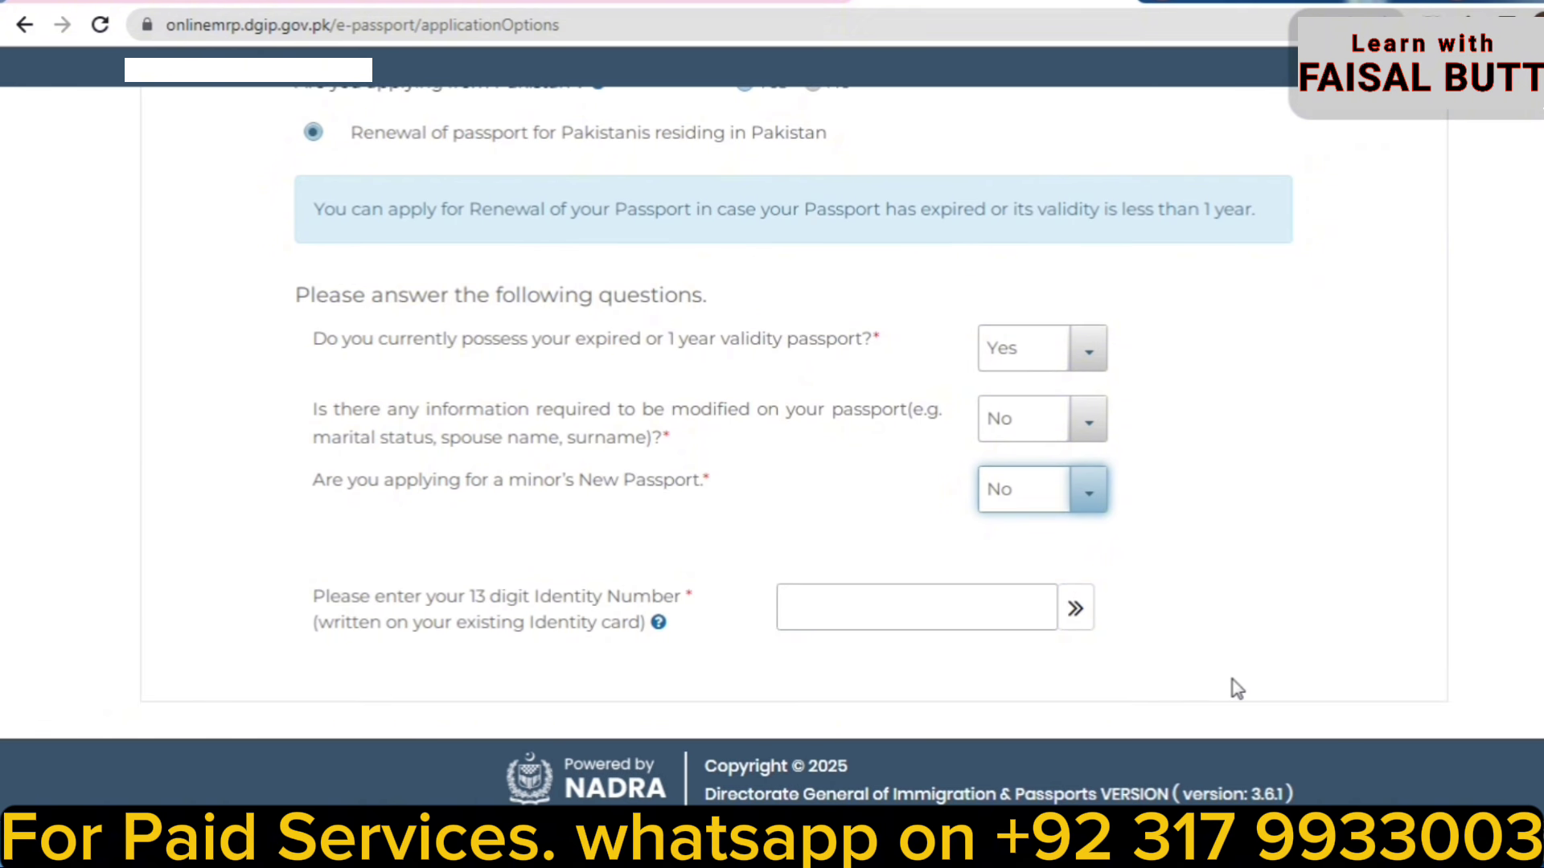
{"action": "left_click", "coordinate": [817, 603]}
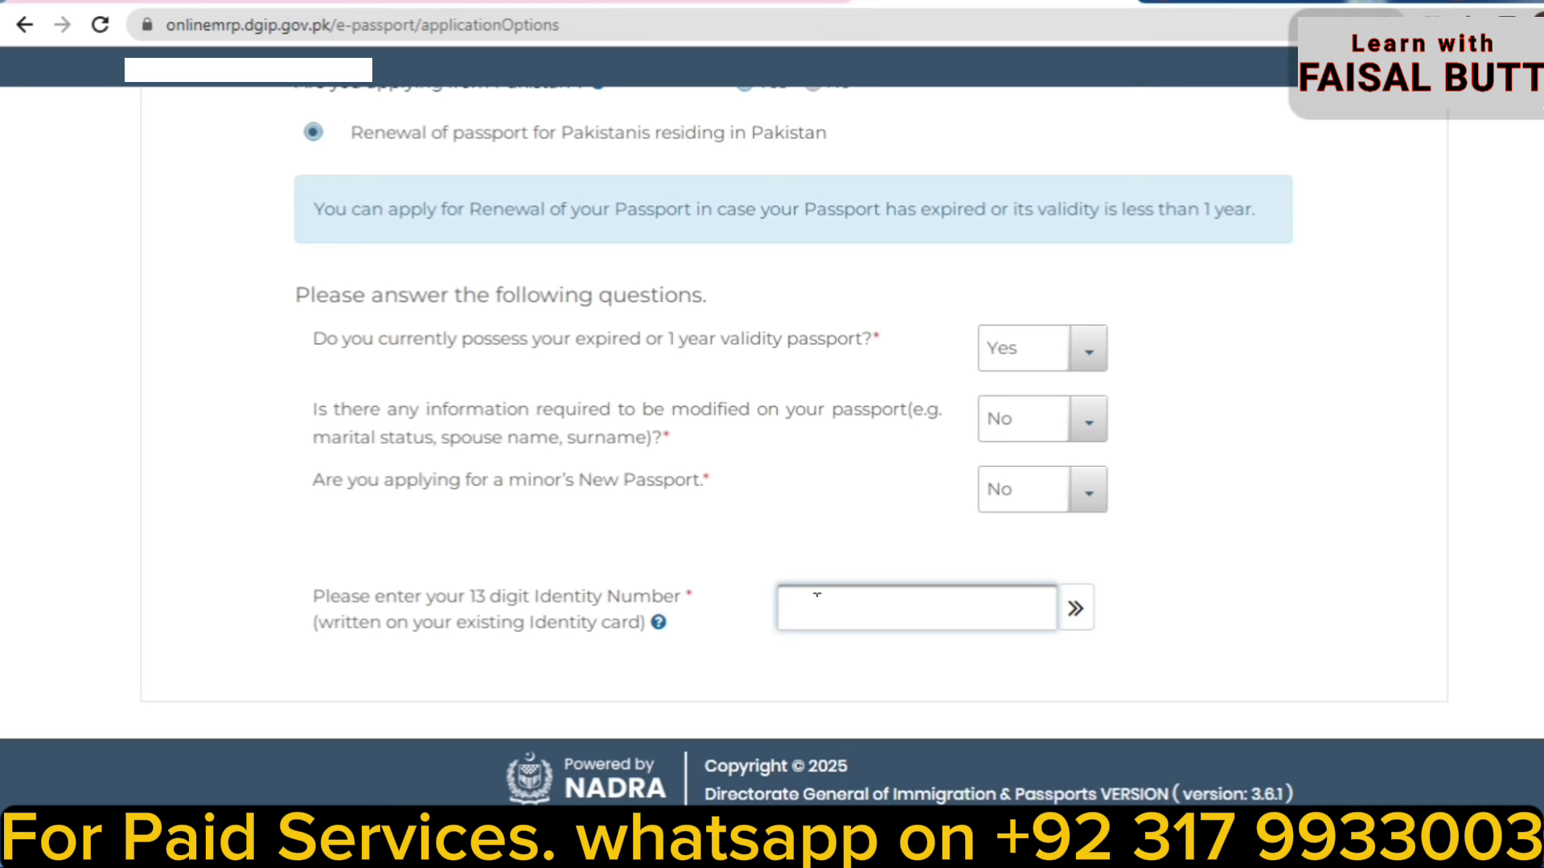
{"action": "left_click", "coordinate": [1075, 620]}
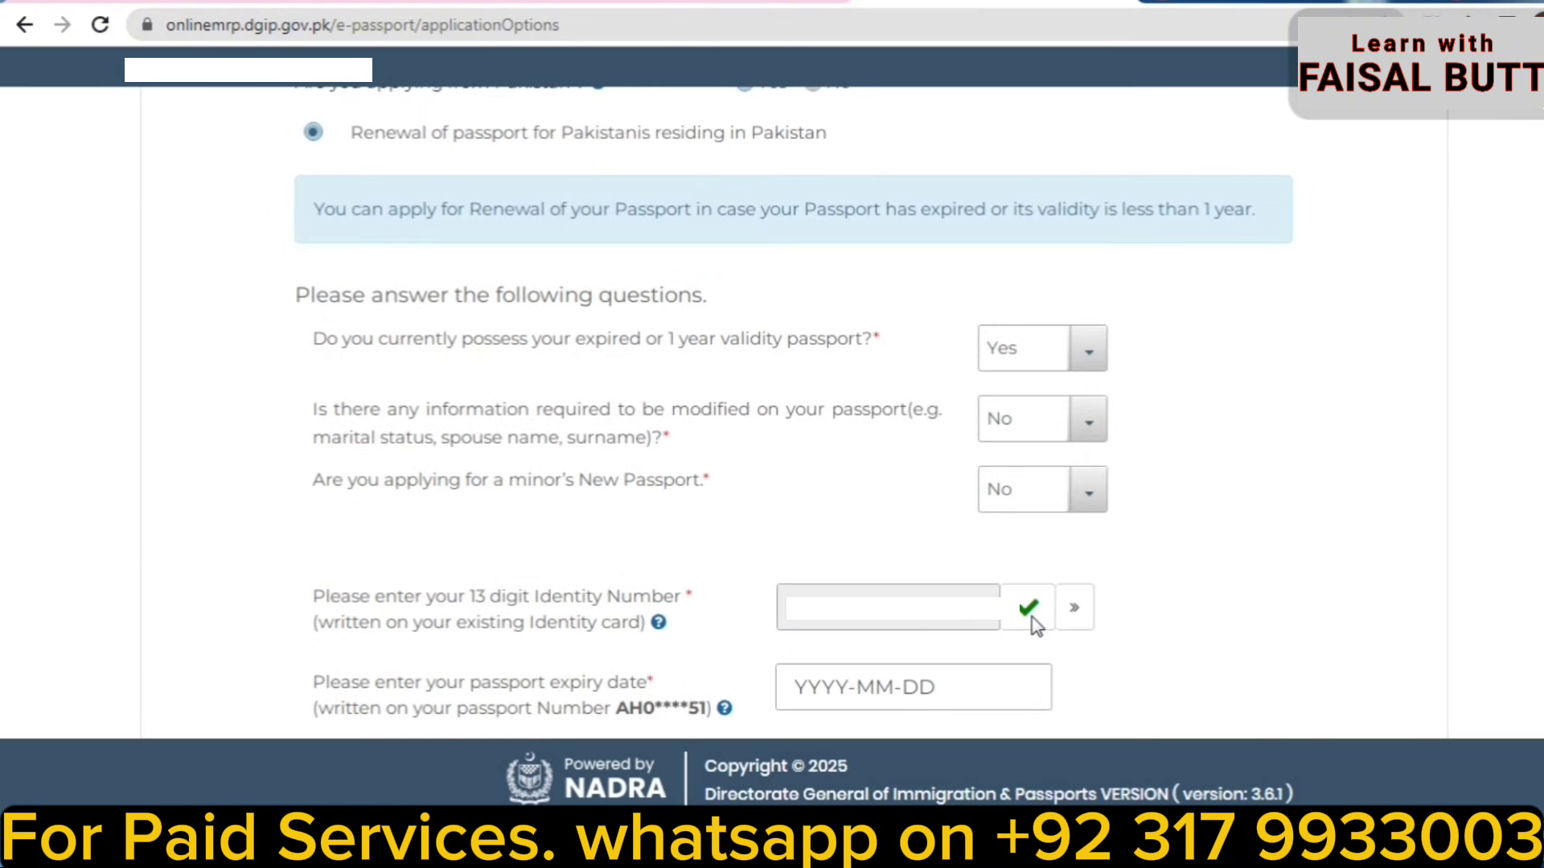
Enter 2025-06-22 as the passport expiry date and start the renewal application.
{"action": "scroll", "coordinate": [442, 541], "scroll_direction": "down", "scroll_amount": 2}
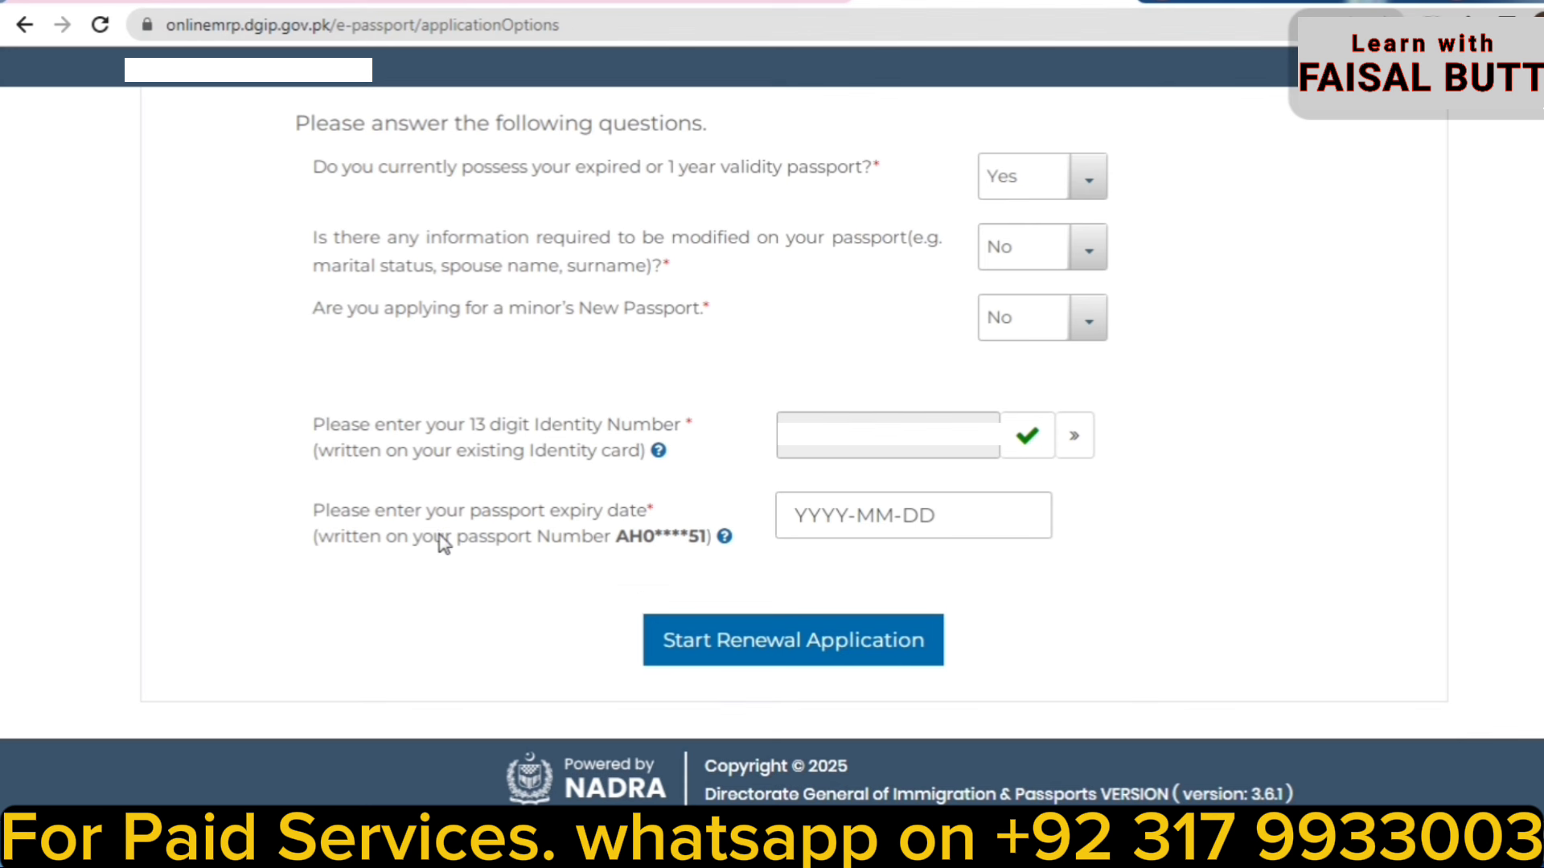
{"action": "left_click", "coordinate": [870, 521]}
{"action": "type", "text": "2025-06-22"}
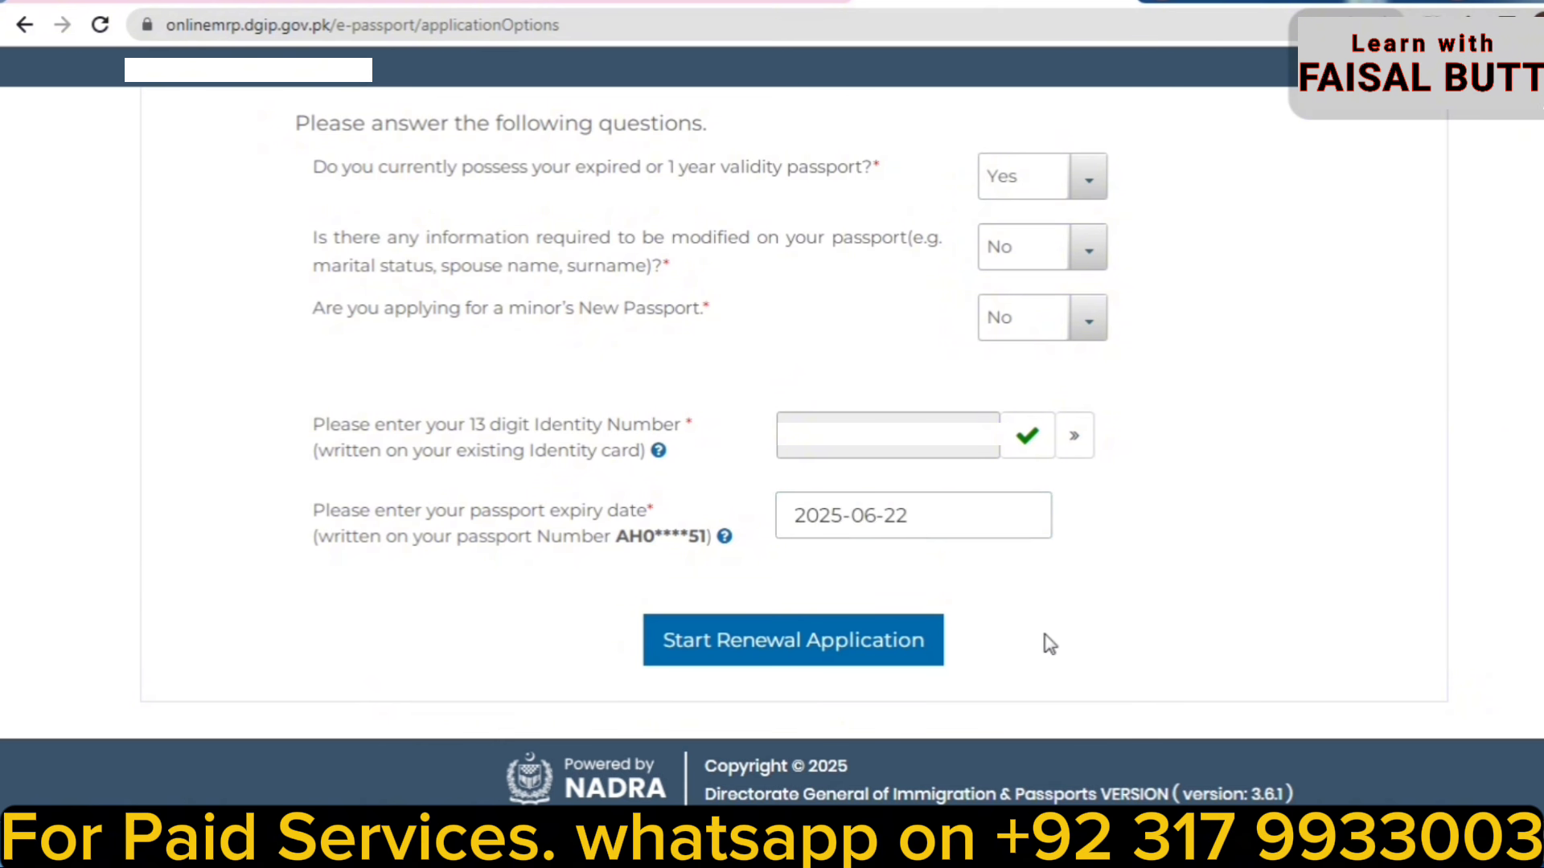
{"action": "left_click", "coordinate": [760, 655]}
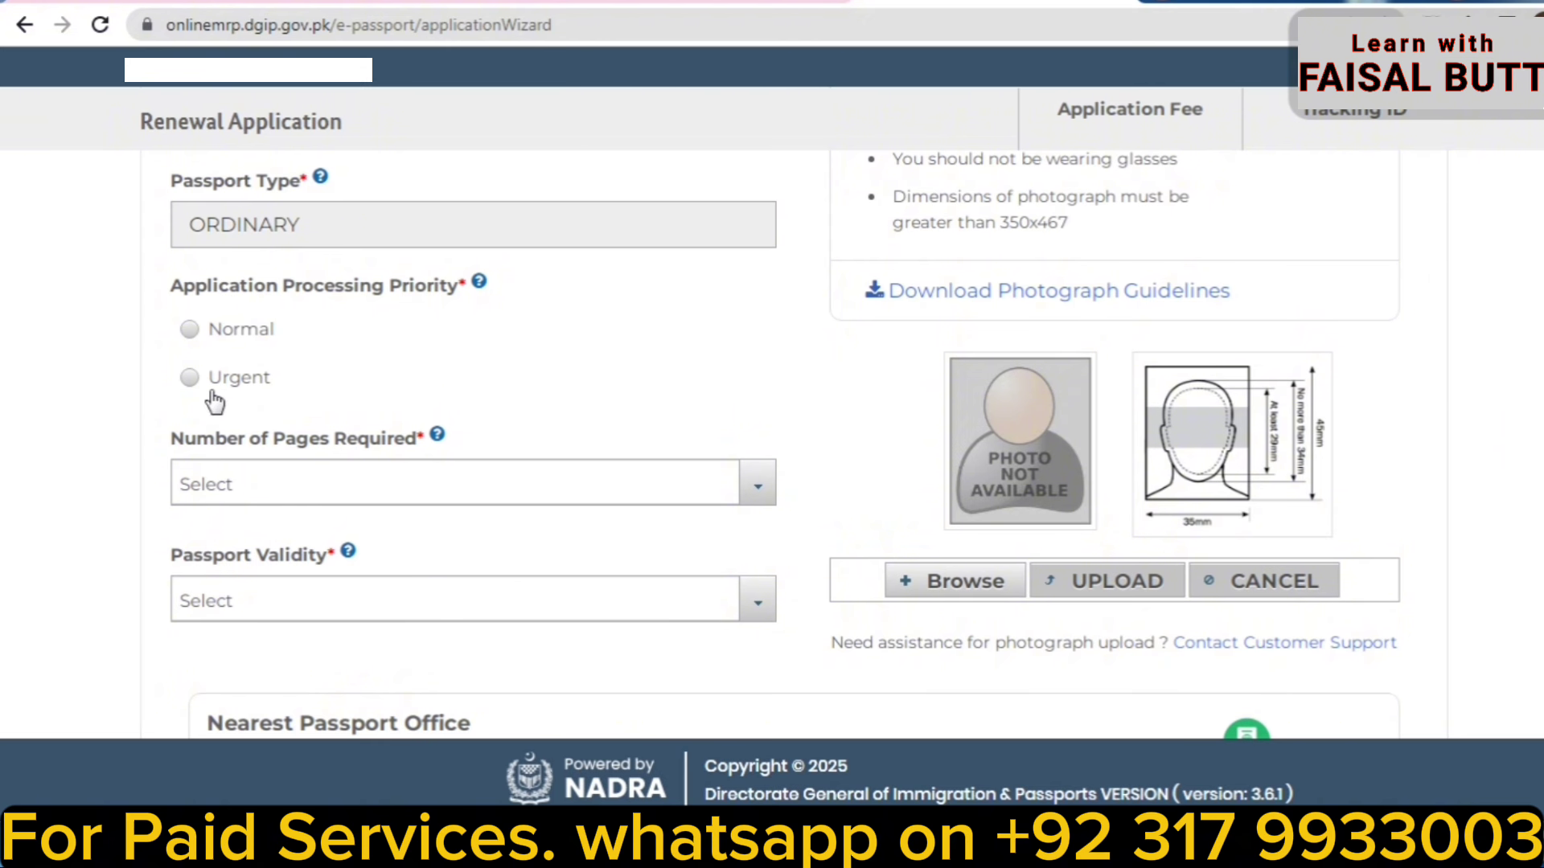
Set the application to Urgent processing with a 36 Page Booklet and a passport validity of 5 Years.
{"action": "left_click", "coordinate": [189, 378]}
{"action": "scroll", "coordinate": [338, 422], "scroll_direction": "down", "scroll_amount": 1}
{"action": "left_click", "coordinate": [339, 422]}
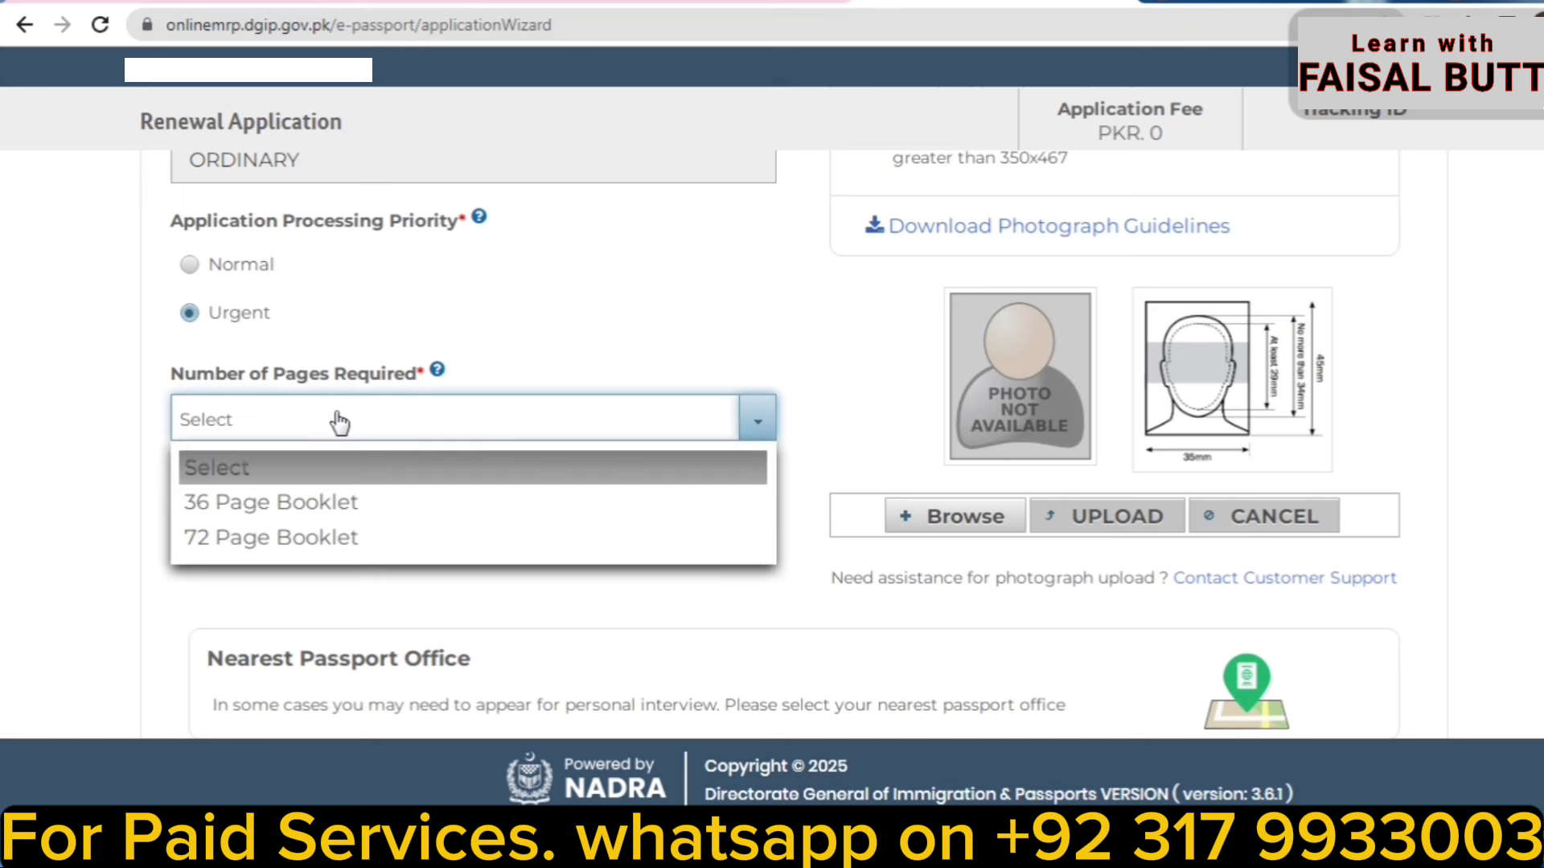
{"action": "left_click", "coordinate": [310, 502]}
{"action": "scroll", "coordinate": [302, 492], "scroll_direction": "down", "scroll_amount": 1}
{"action": "left_click", "coordinate": [292, 476]}
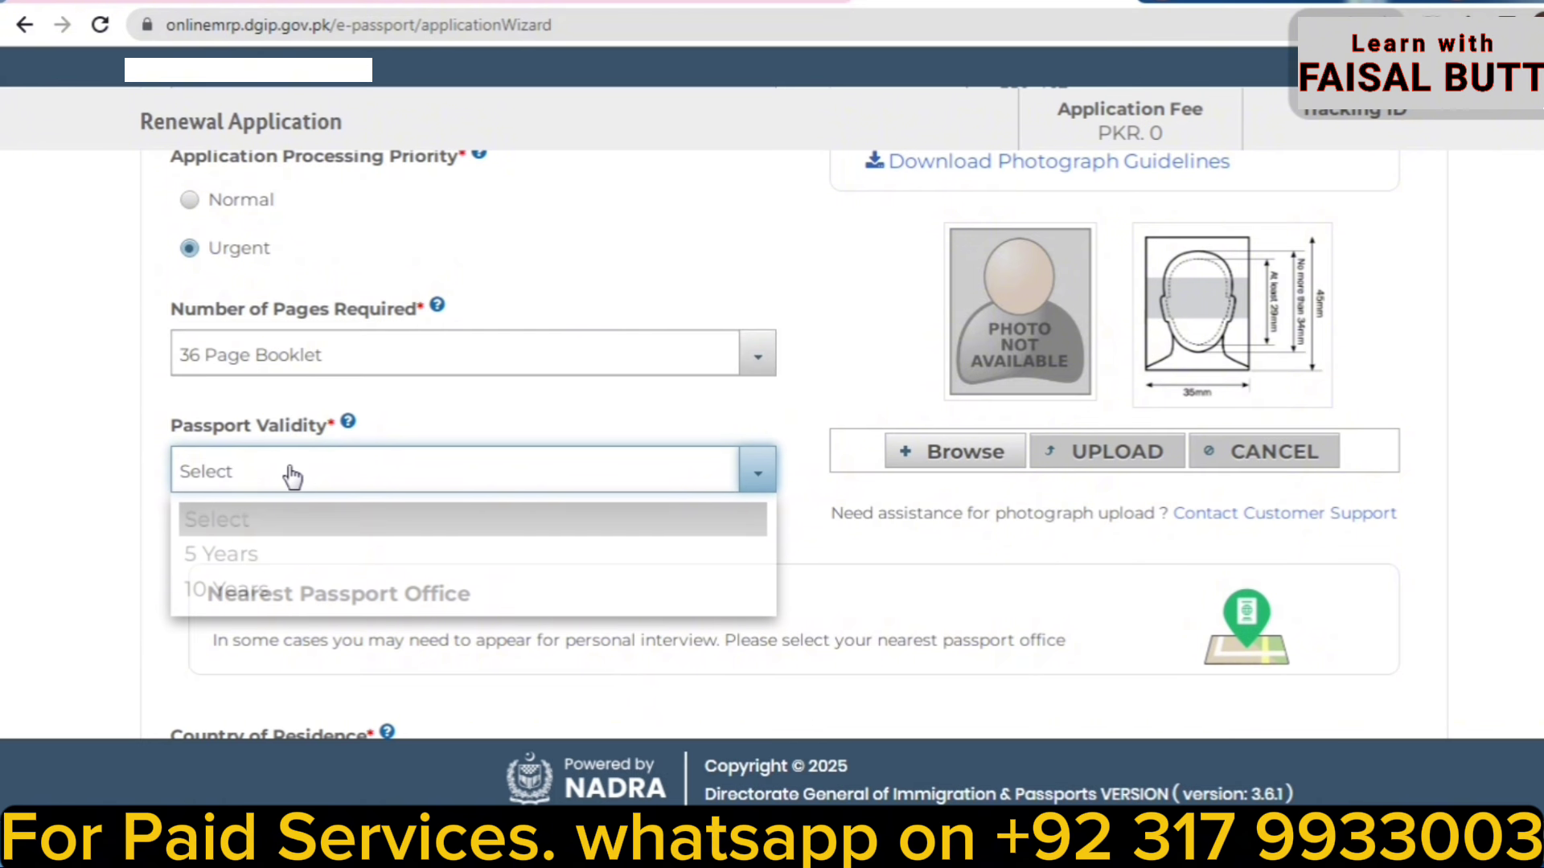
{"action": "left_click", "coordinate": [269, 560]}
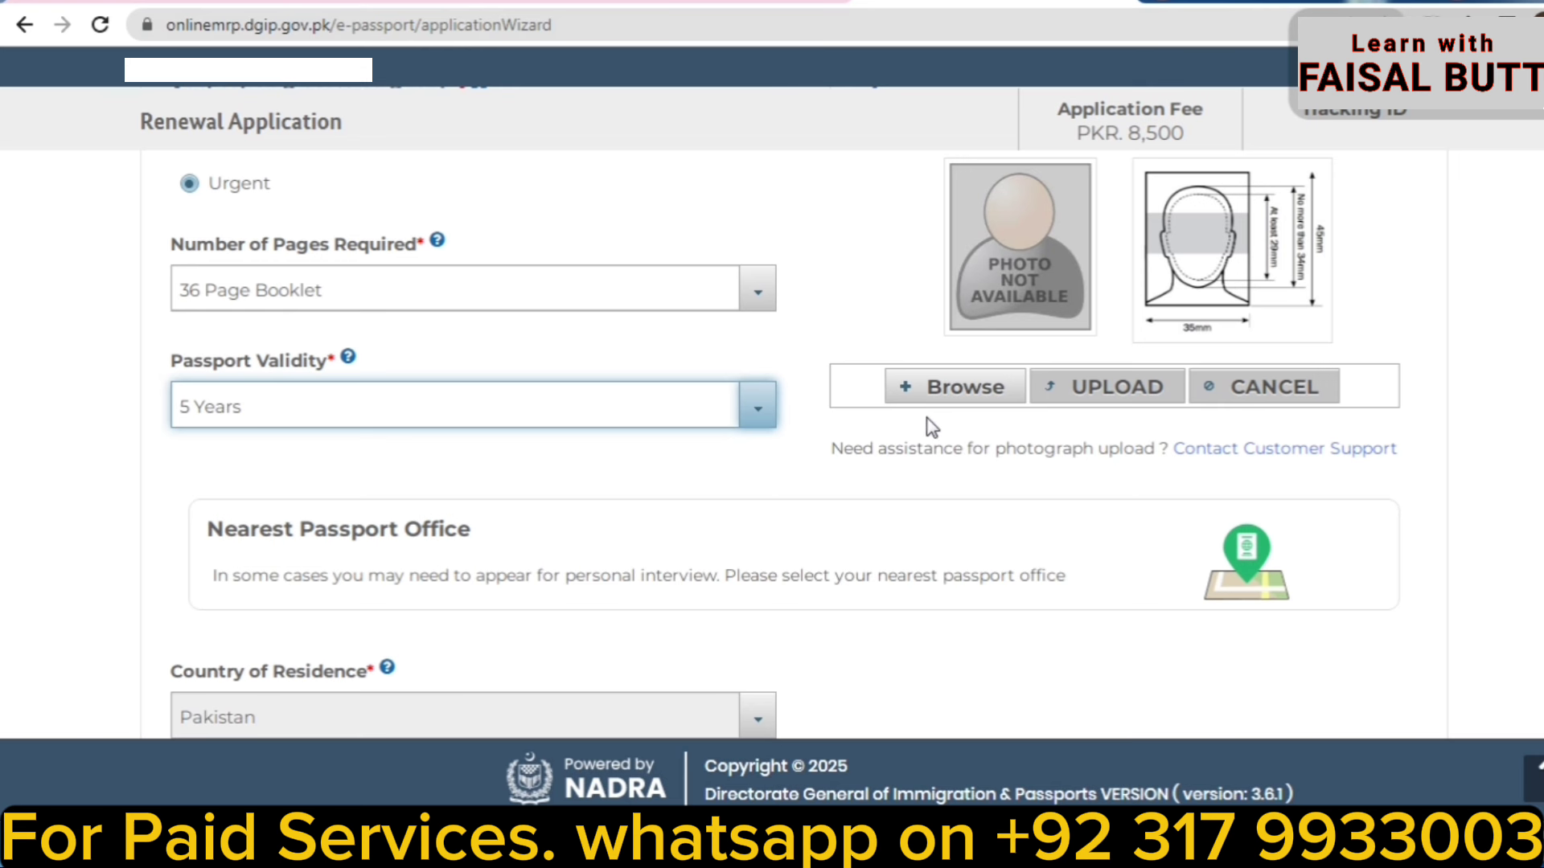
Try to add the applicant's original photograph to the renewal application.
{"action": "left_click", "coordinate": [937, 400]}
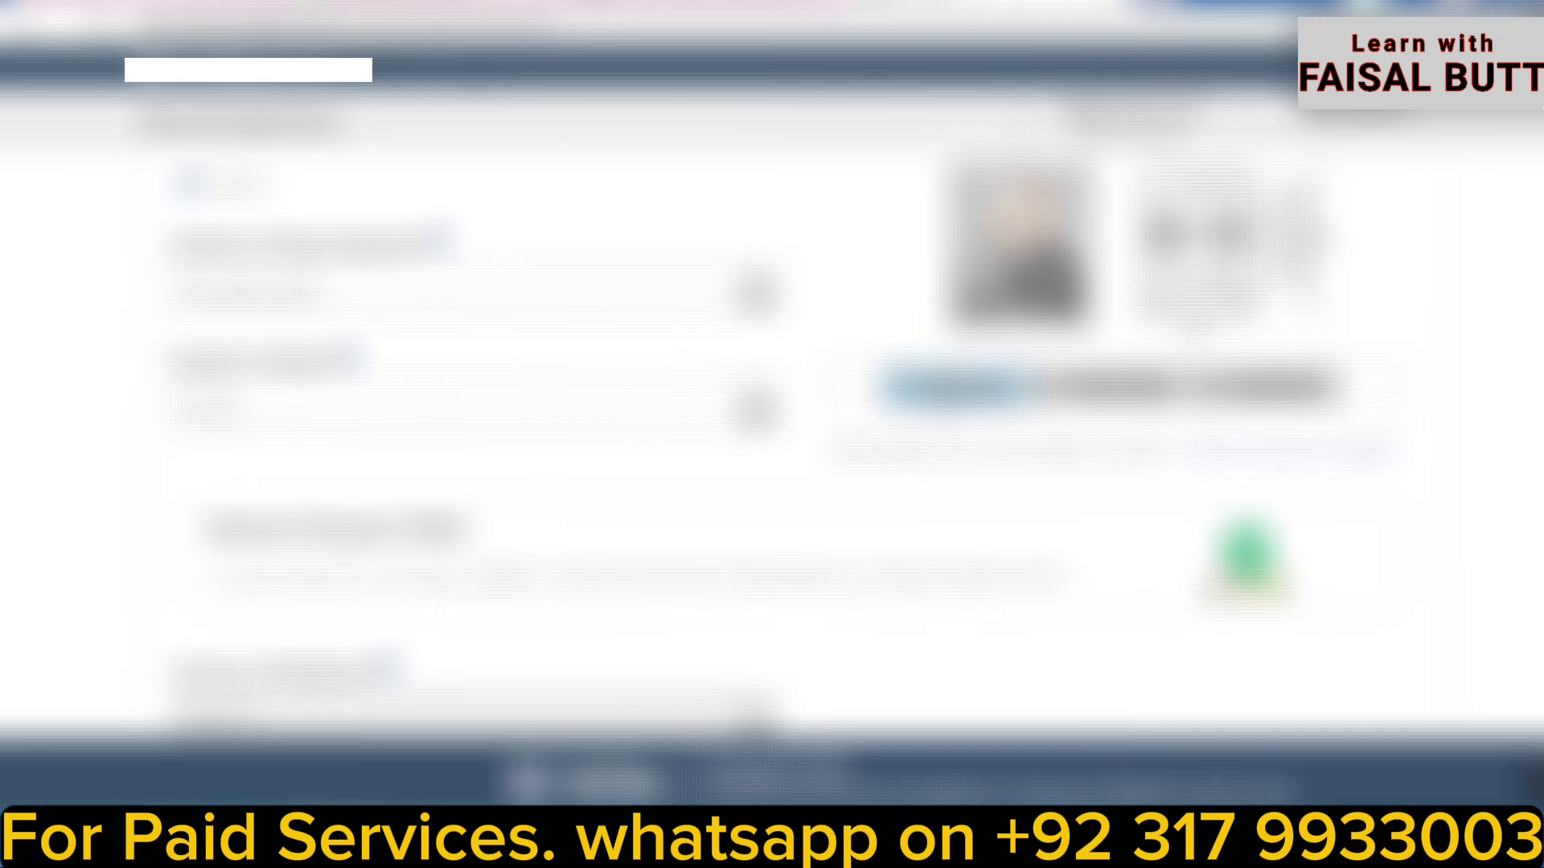
{"action": "left_click", "coordinate": [38, 208]}
{"action": "key", "text": "Return"}
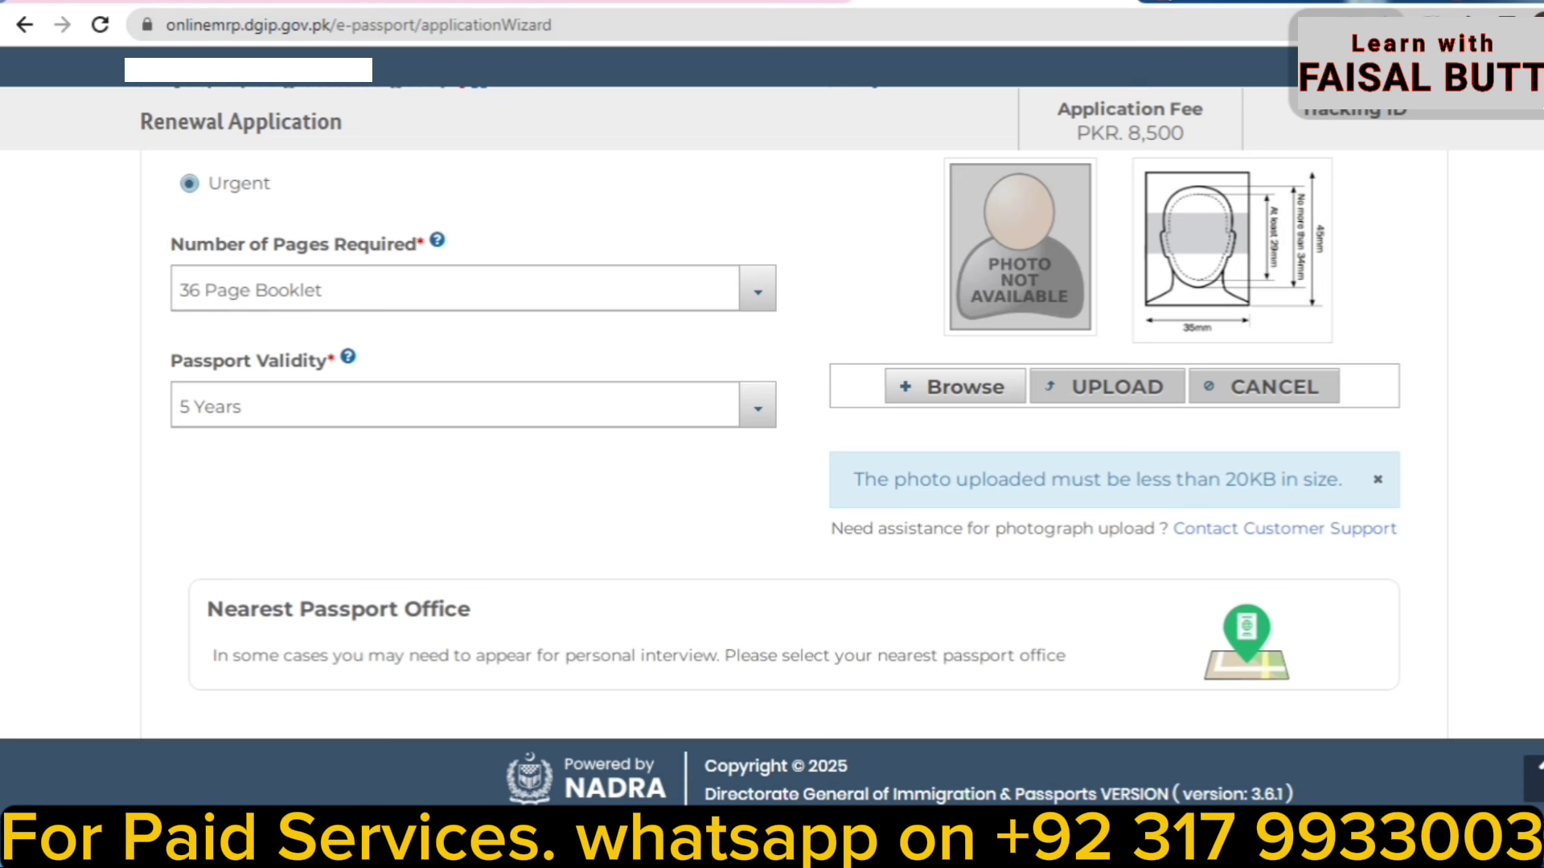
Search Google for "image resizer" in a new browser tab and open the imageresizer.com website.
{"action": "key", "text": "ctrl+t"}
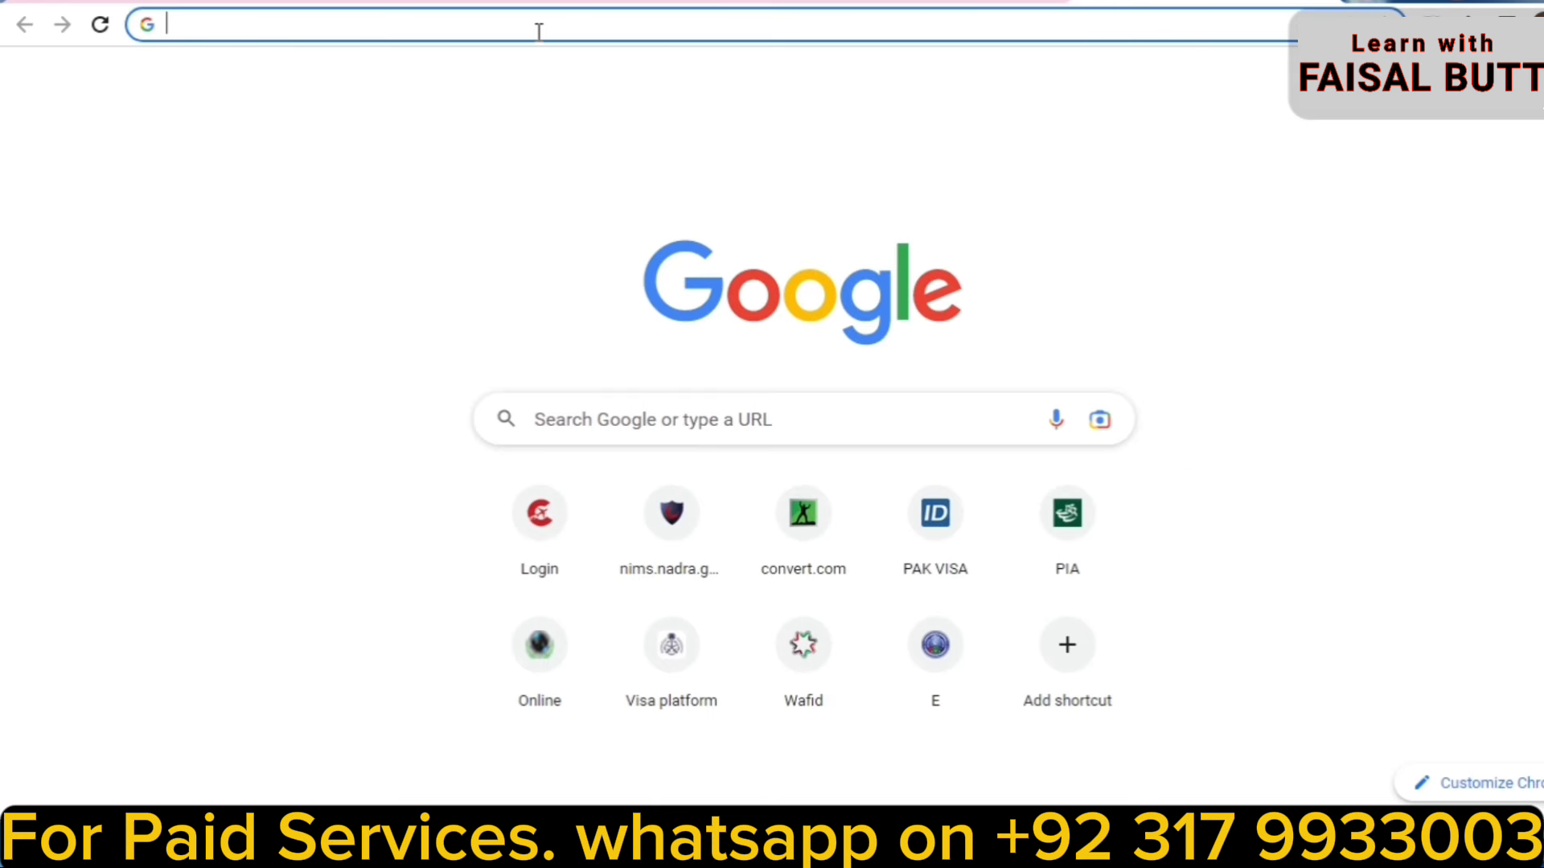
{"action": "type", "text": "im"}
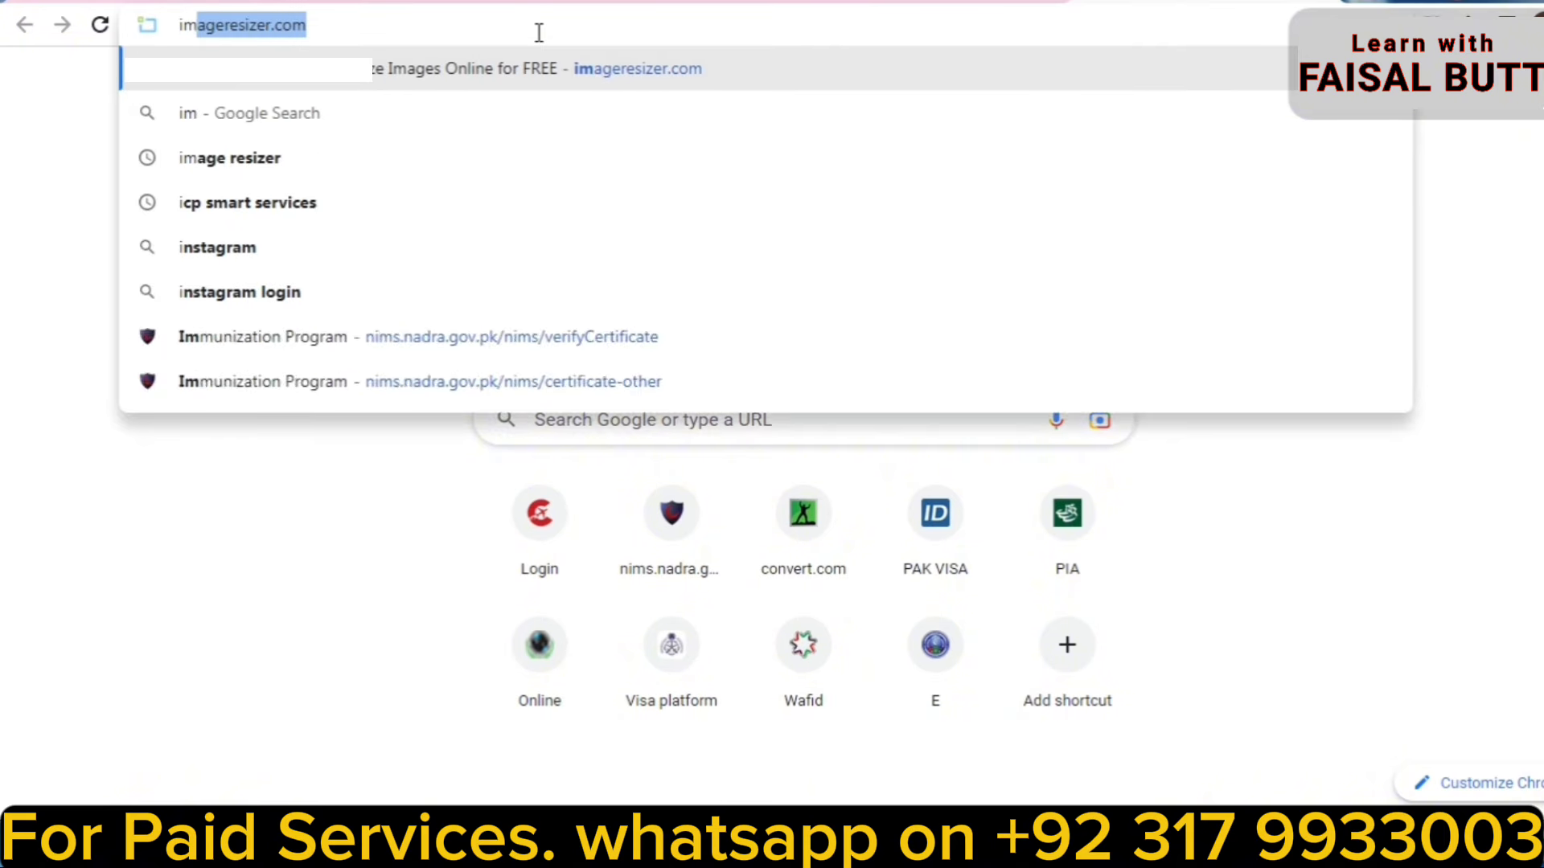
{"action": "type", "text": "age resizer"}
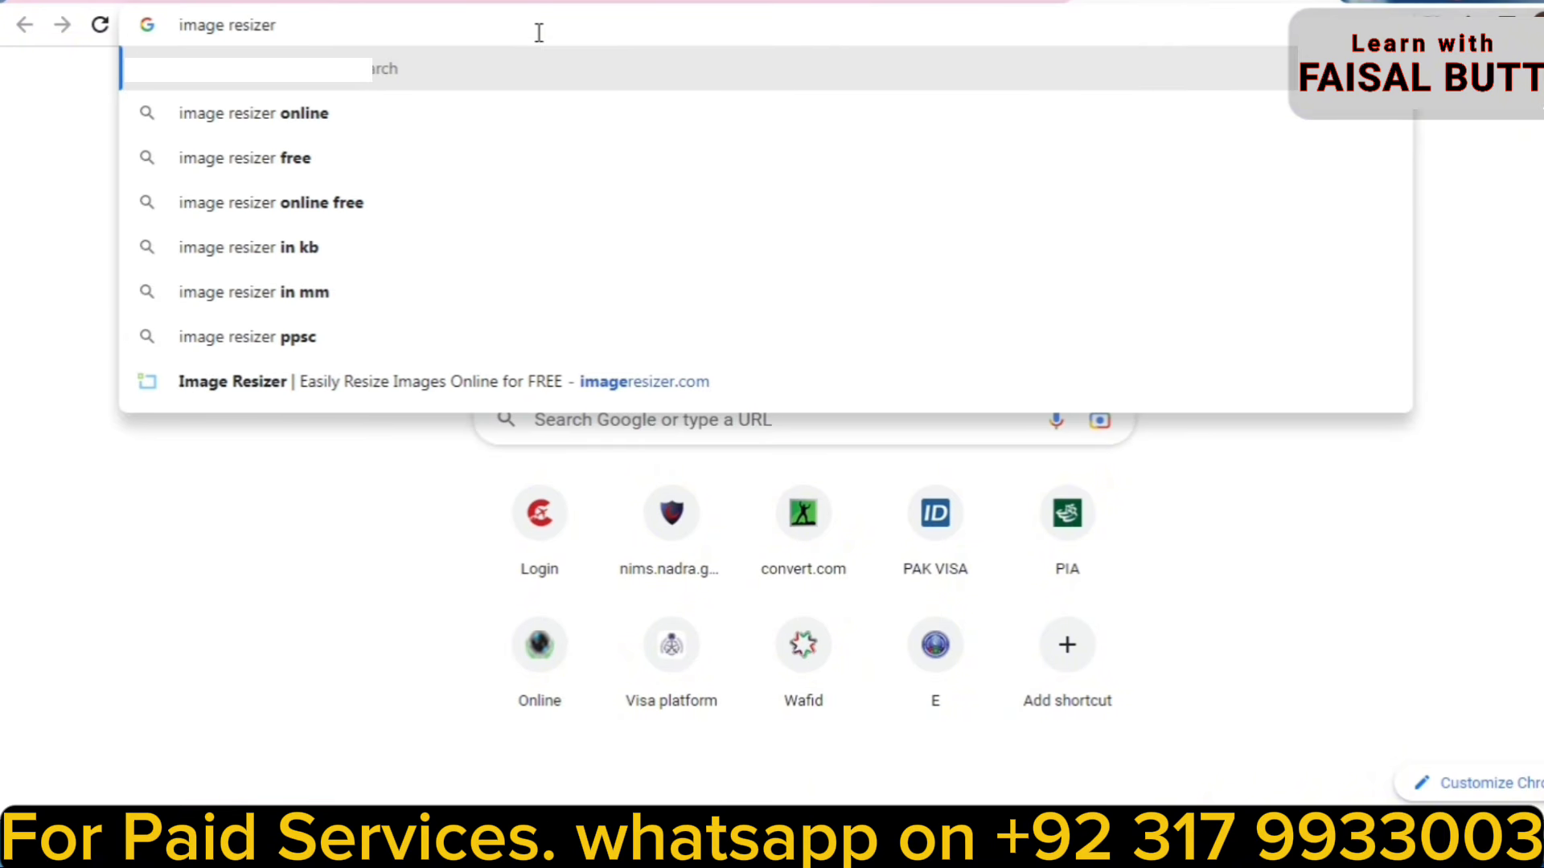
{"action": "key", "text": "Return"}
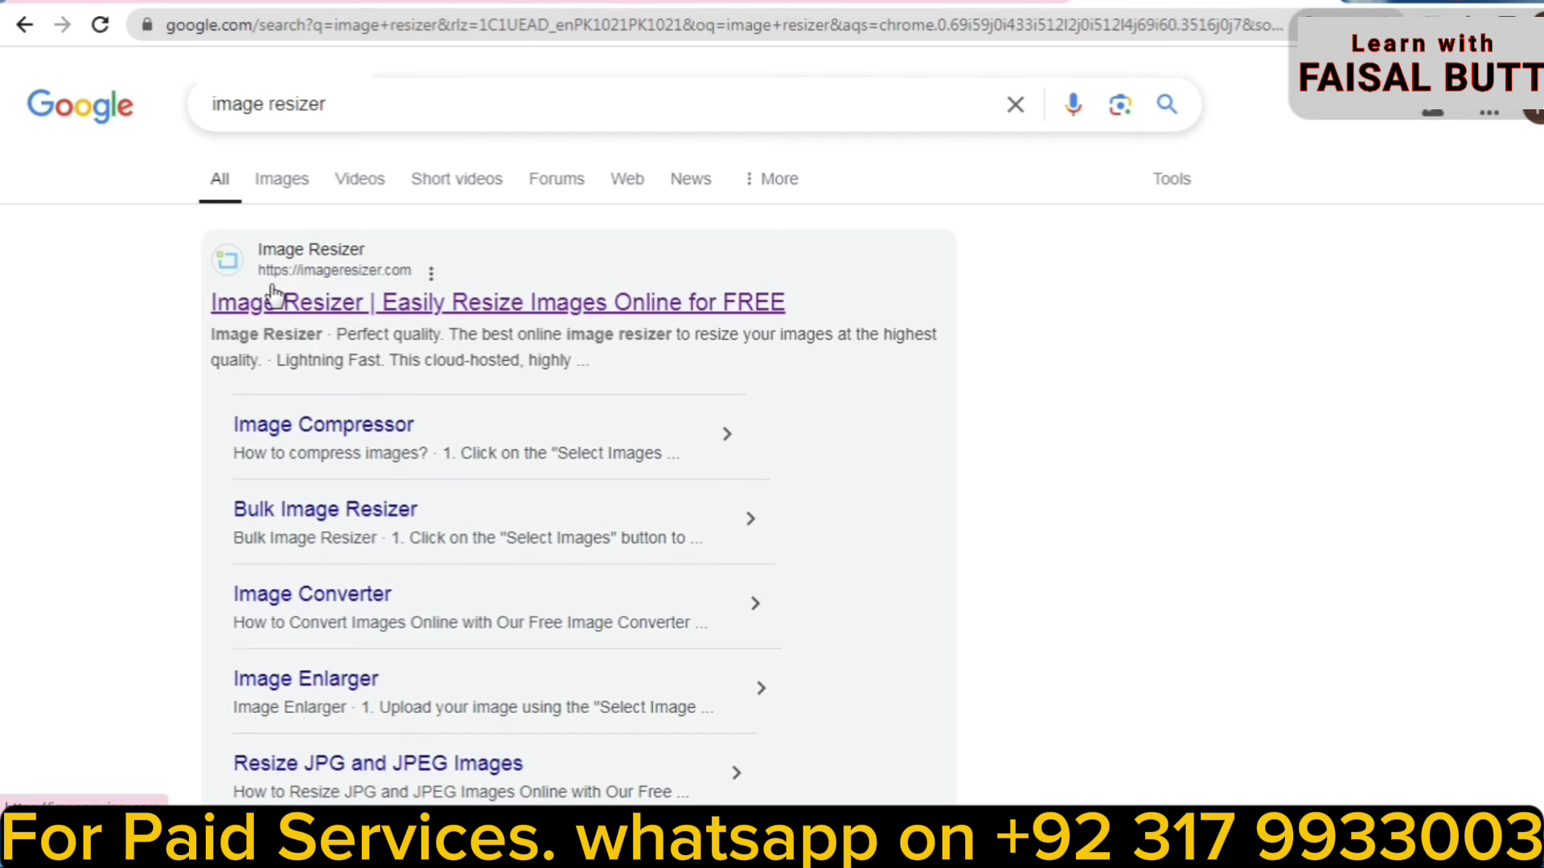
{"action": "left_click", "coordinate": [433, 310]}
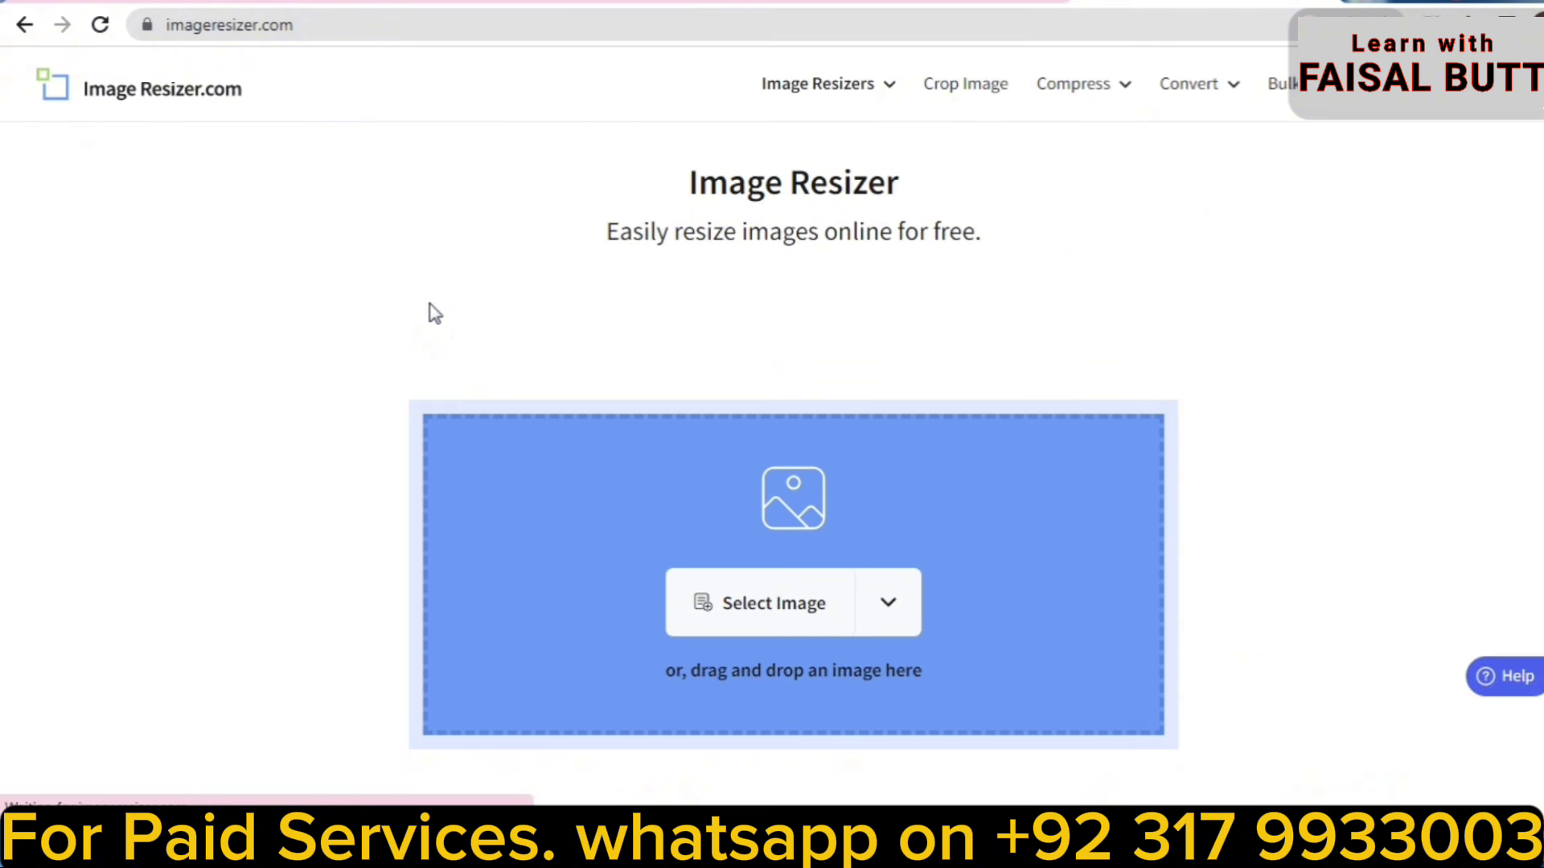
Load the applicant's photograph from the computer into the image resizer.
{"action": "left_click", "coordinate": [766, 605]}
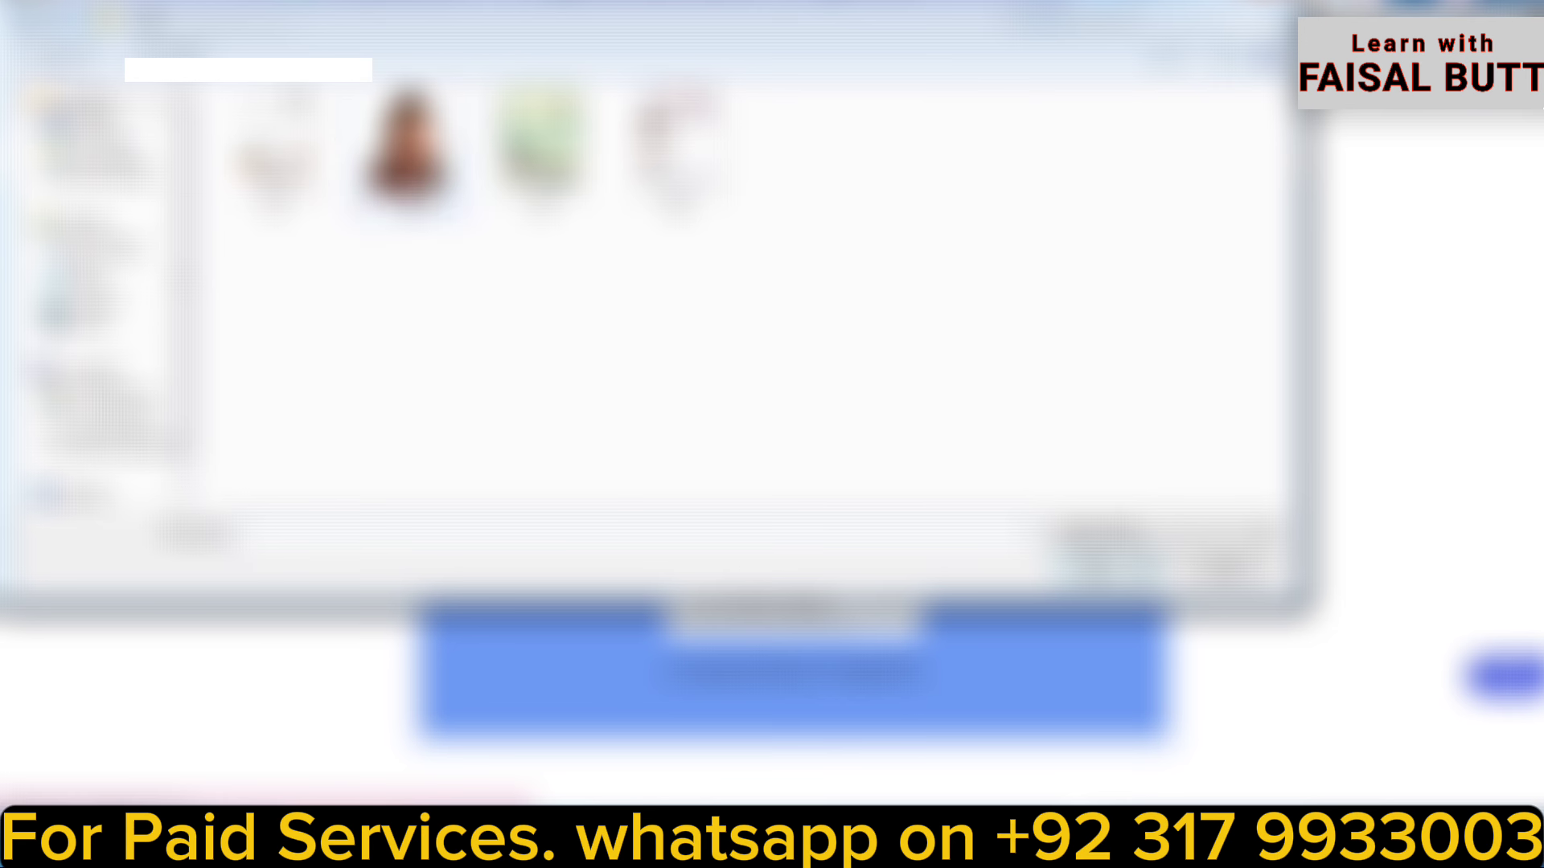
{"action": "left_click", "coordinate": [414, 197]}
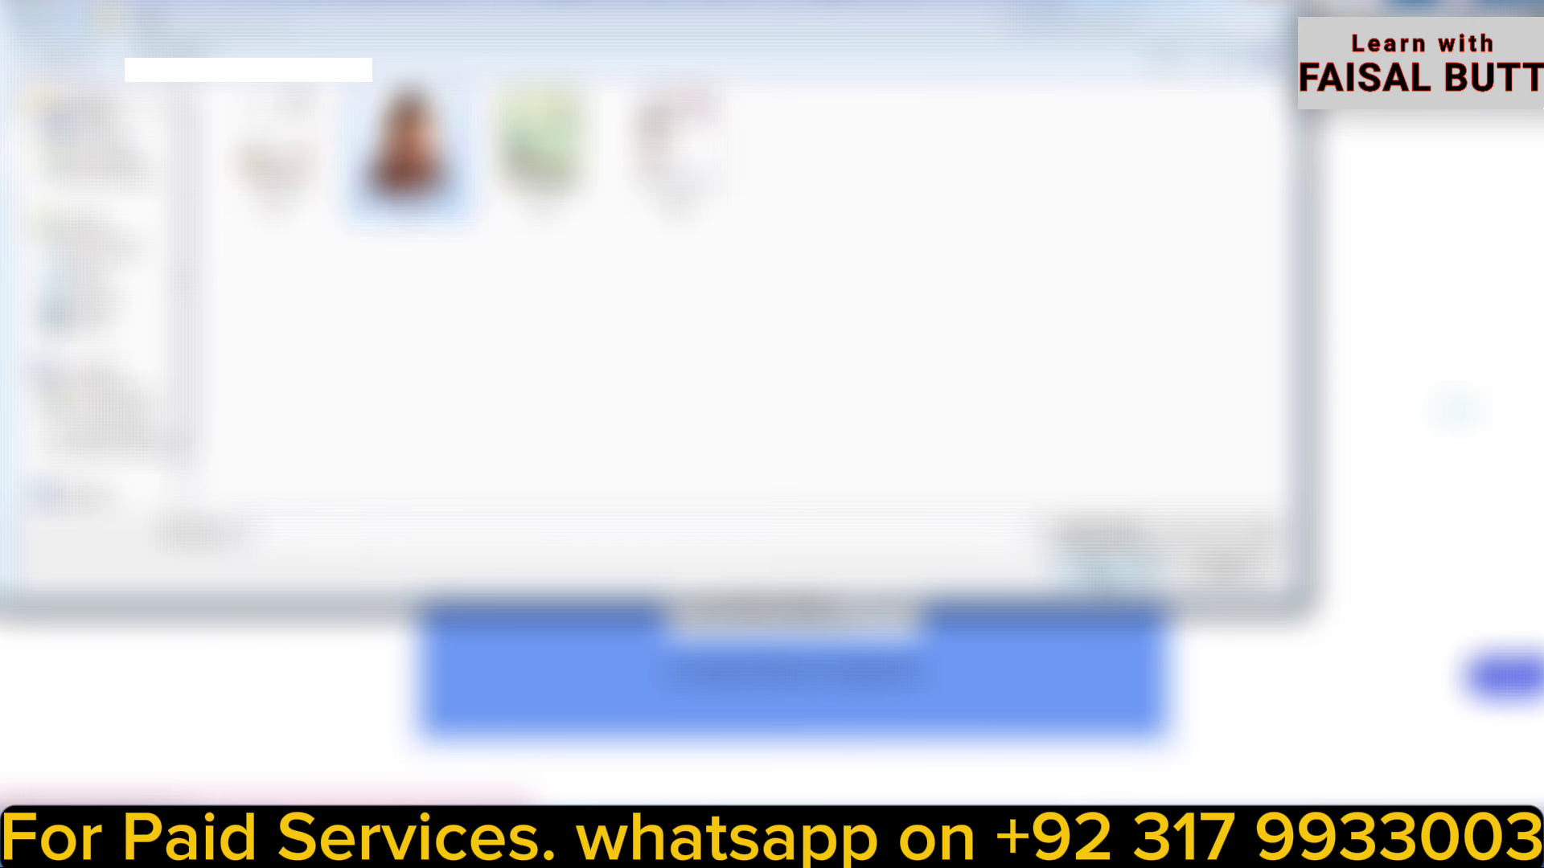
{"action": "left_click", "coordinate": [1109, 564]}
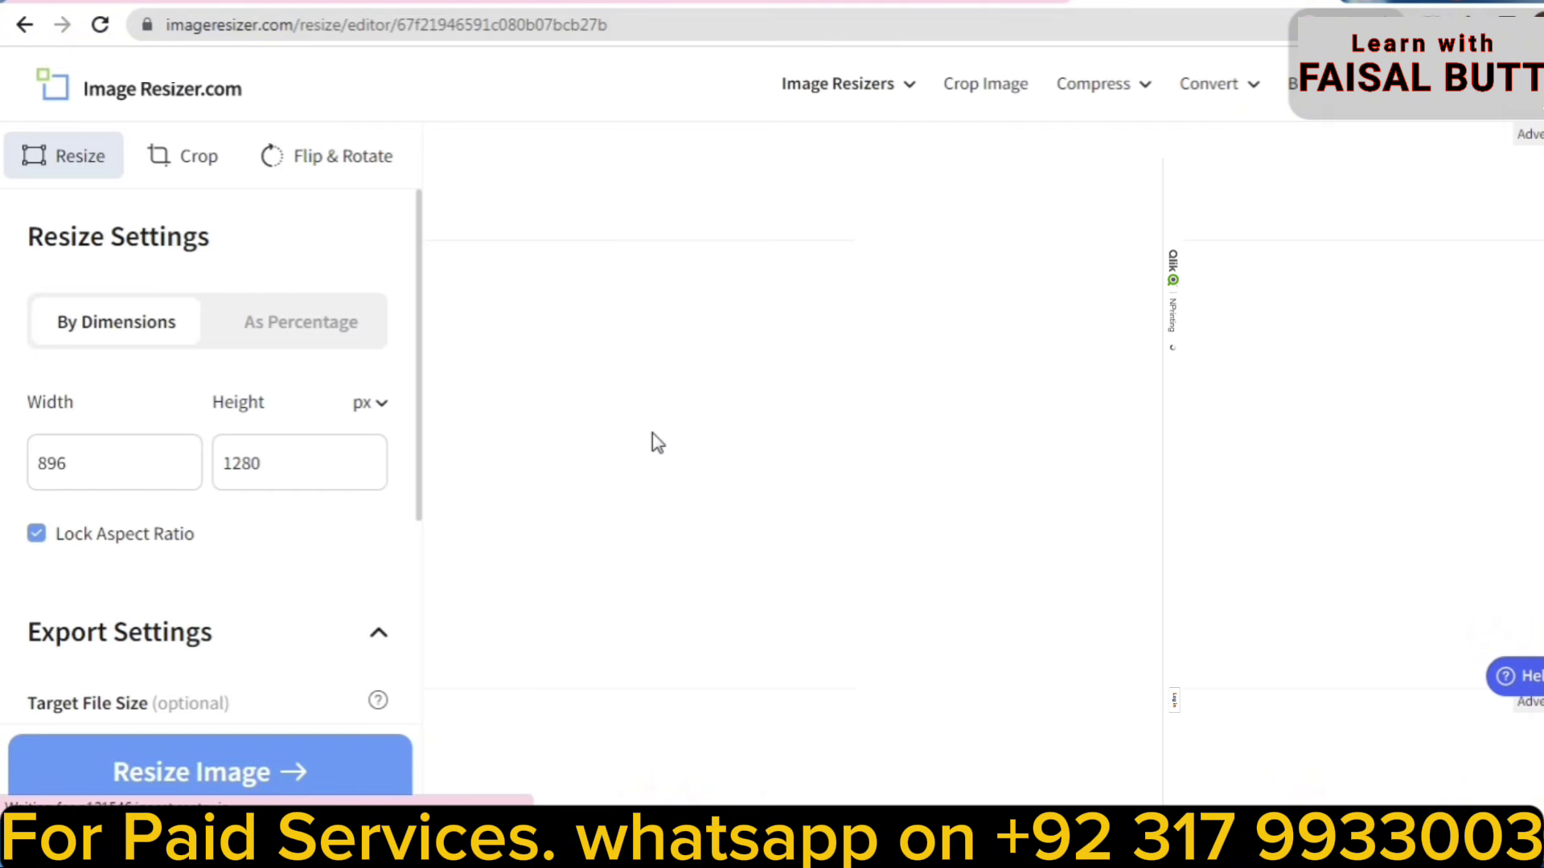
Set the photograph to be resized as a percentage, at 49% of its original size.
{"action": "left_click", "coordinate": [274, 332]}
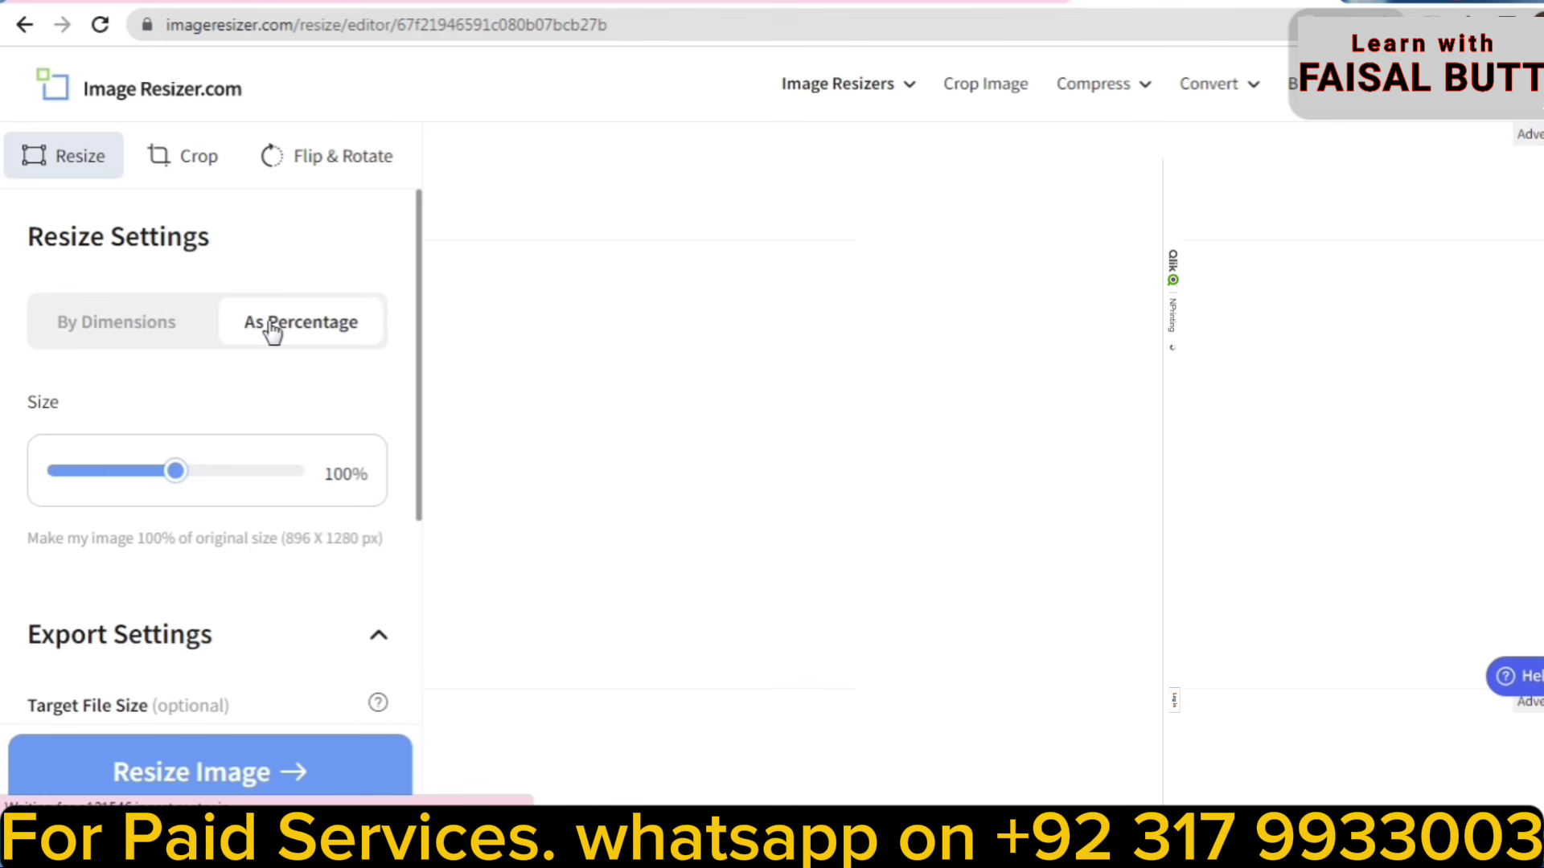
{"action": "left_click", "coordinate": [160, 473]}
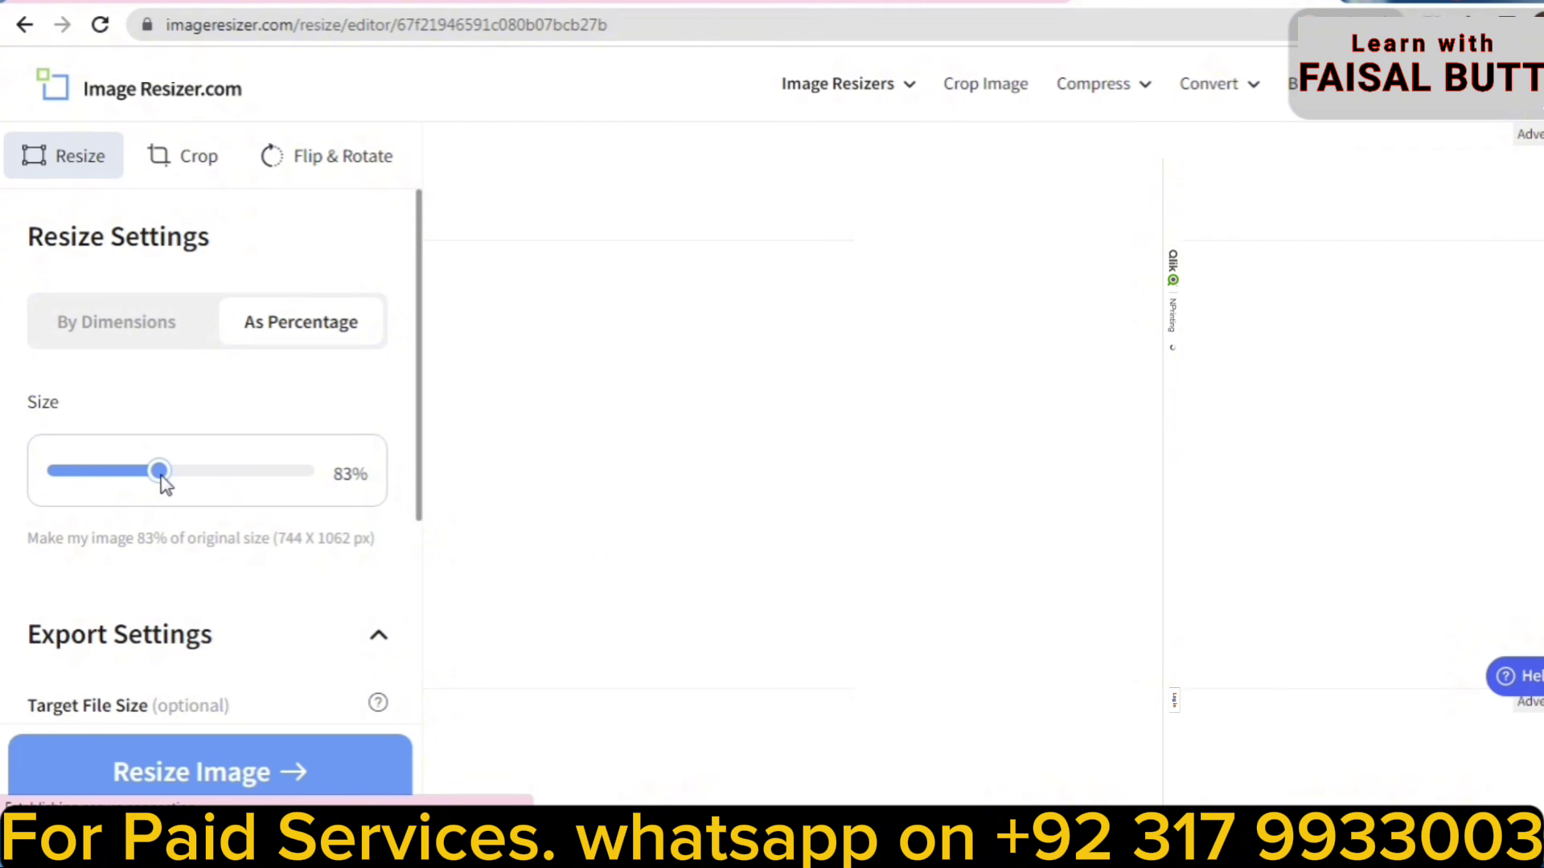
{"action": "left_click", "coordinate": [159, 472]}
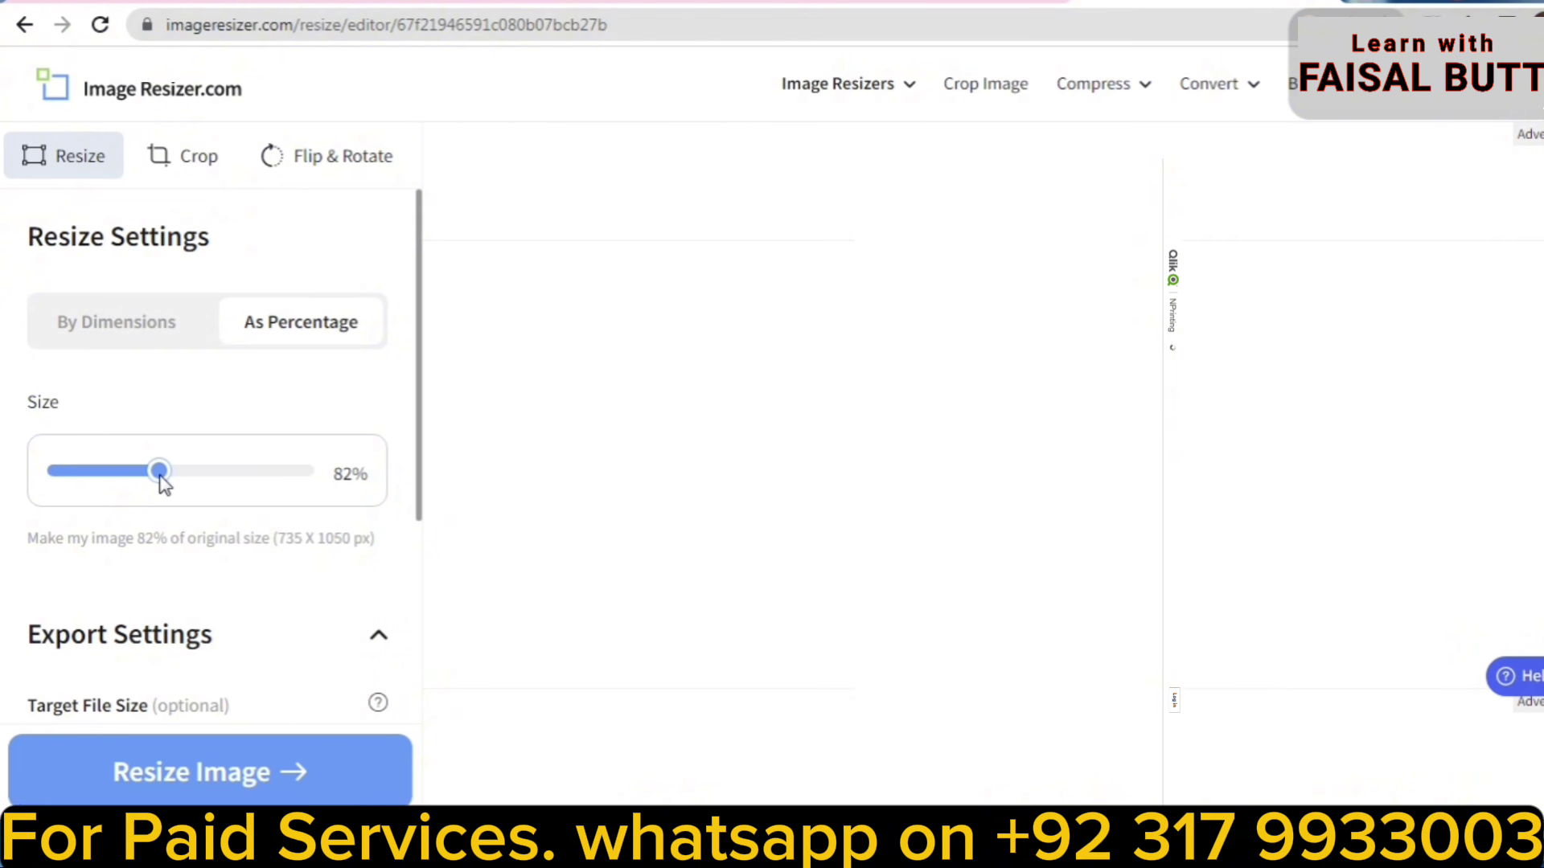
{"action": "left_click_drag", "start_coordinate": [161, 478], "coordinate": [119, 482]}
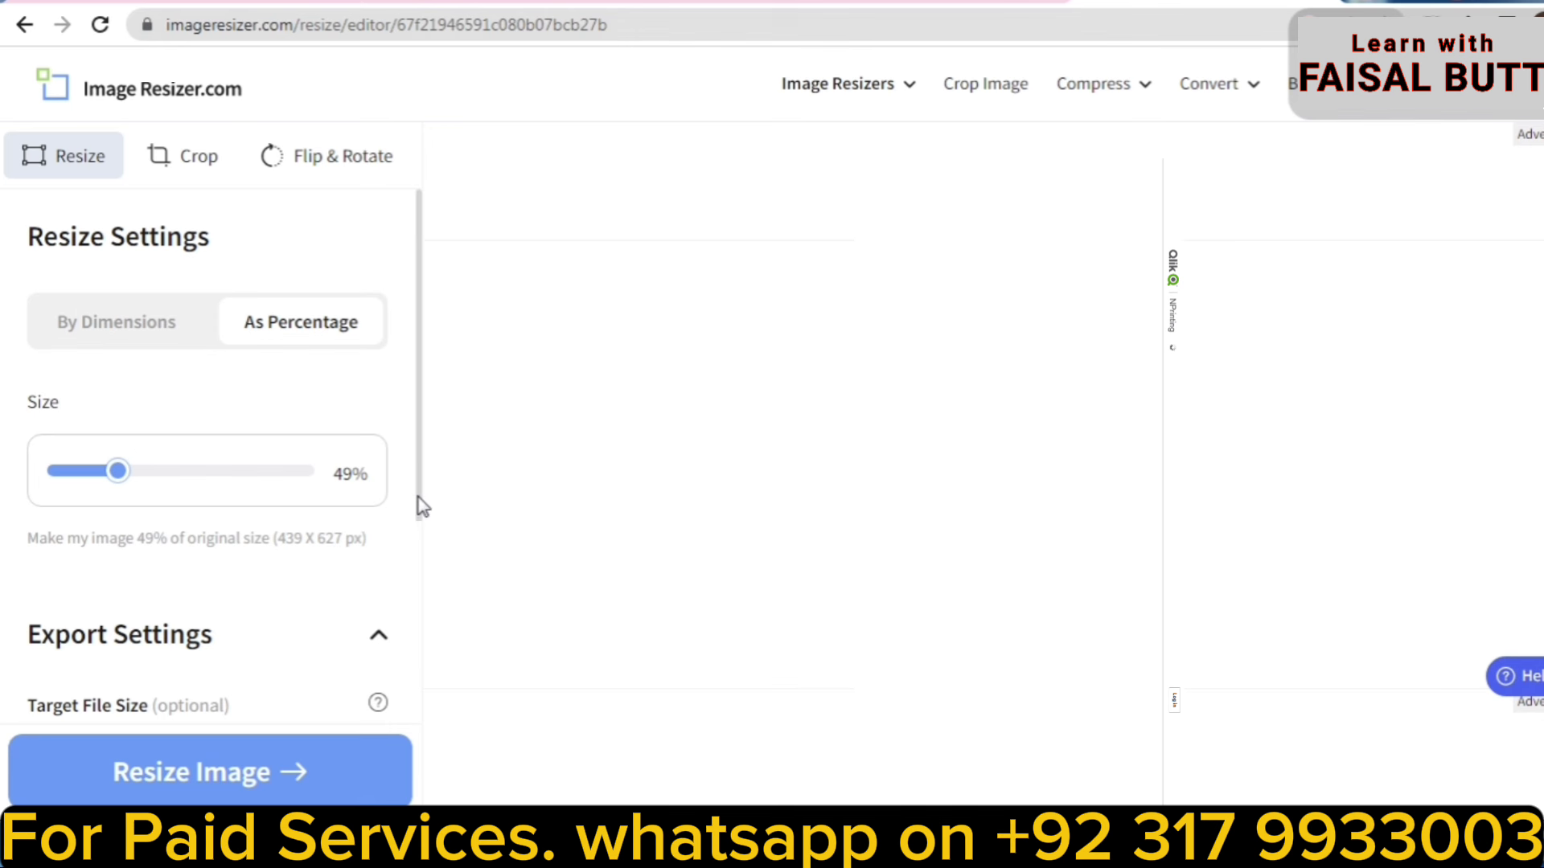
Resize the photograph with a target file size of 17 KB and download the resulting image.
{"action": "left_click_drag", "start_coordinate": [417, 506], "coordinate": [420, 599]}
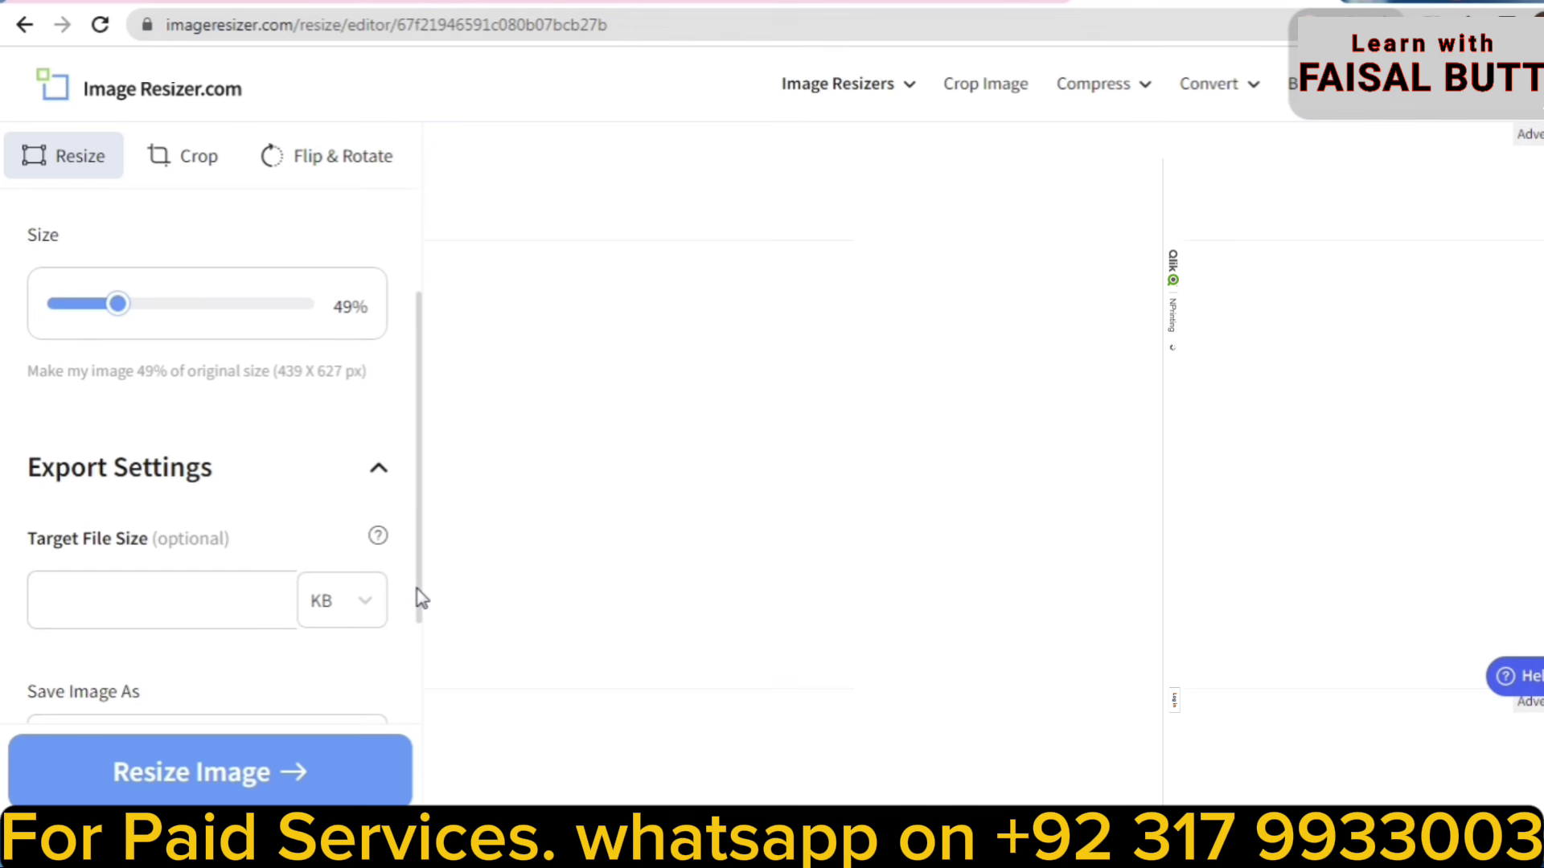
{"action": "left_click", "coordinate": [165, 599]}
{"action": "type", "text": "17"}
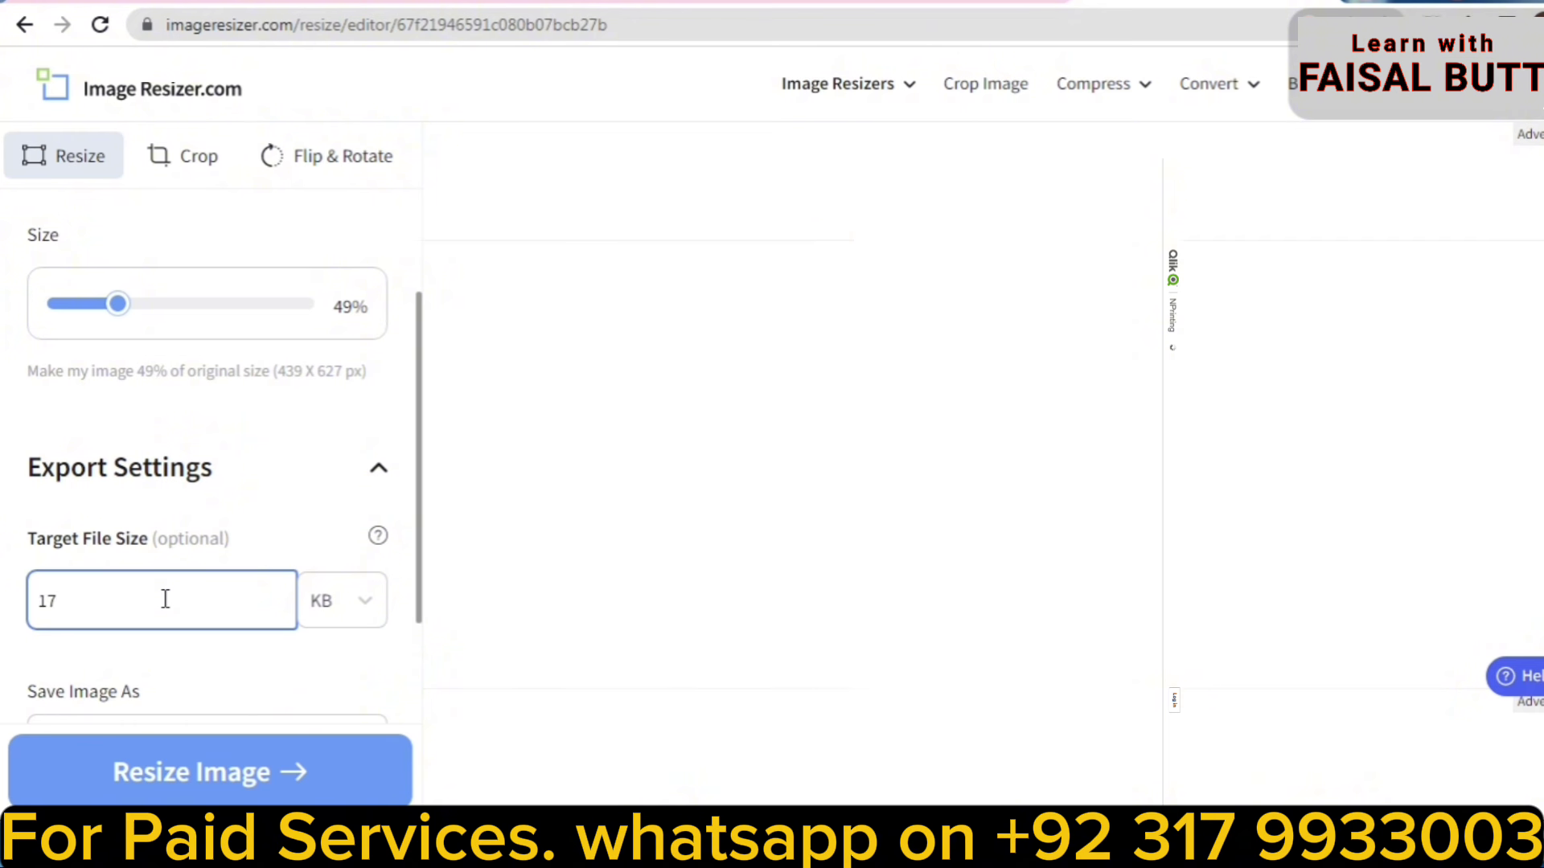
{"action": "left_click_drag", "start_coordinate": [416, 614], "coordinate": [417, 664]}
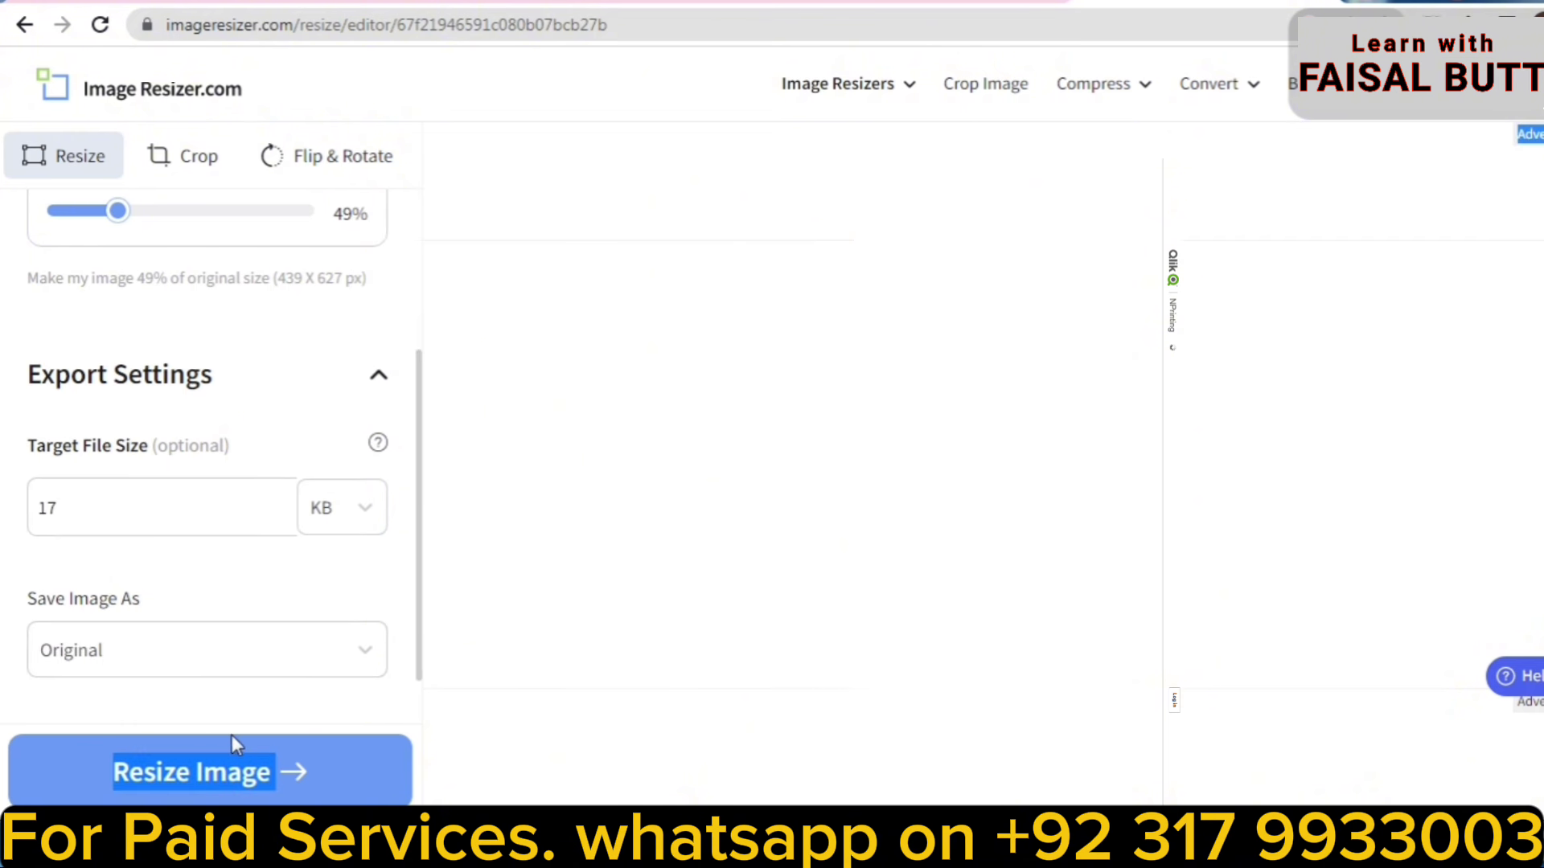
{"action": "left_click", "coordinate": [209, 775]}
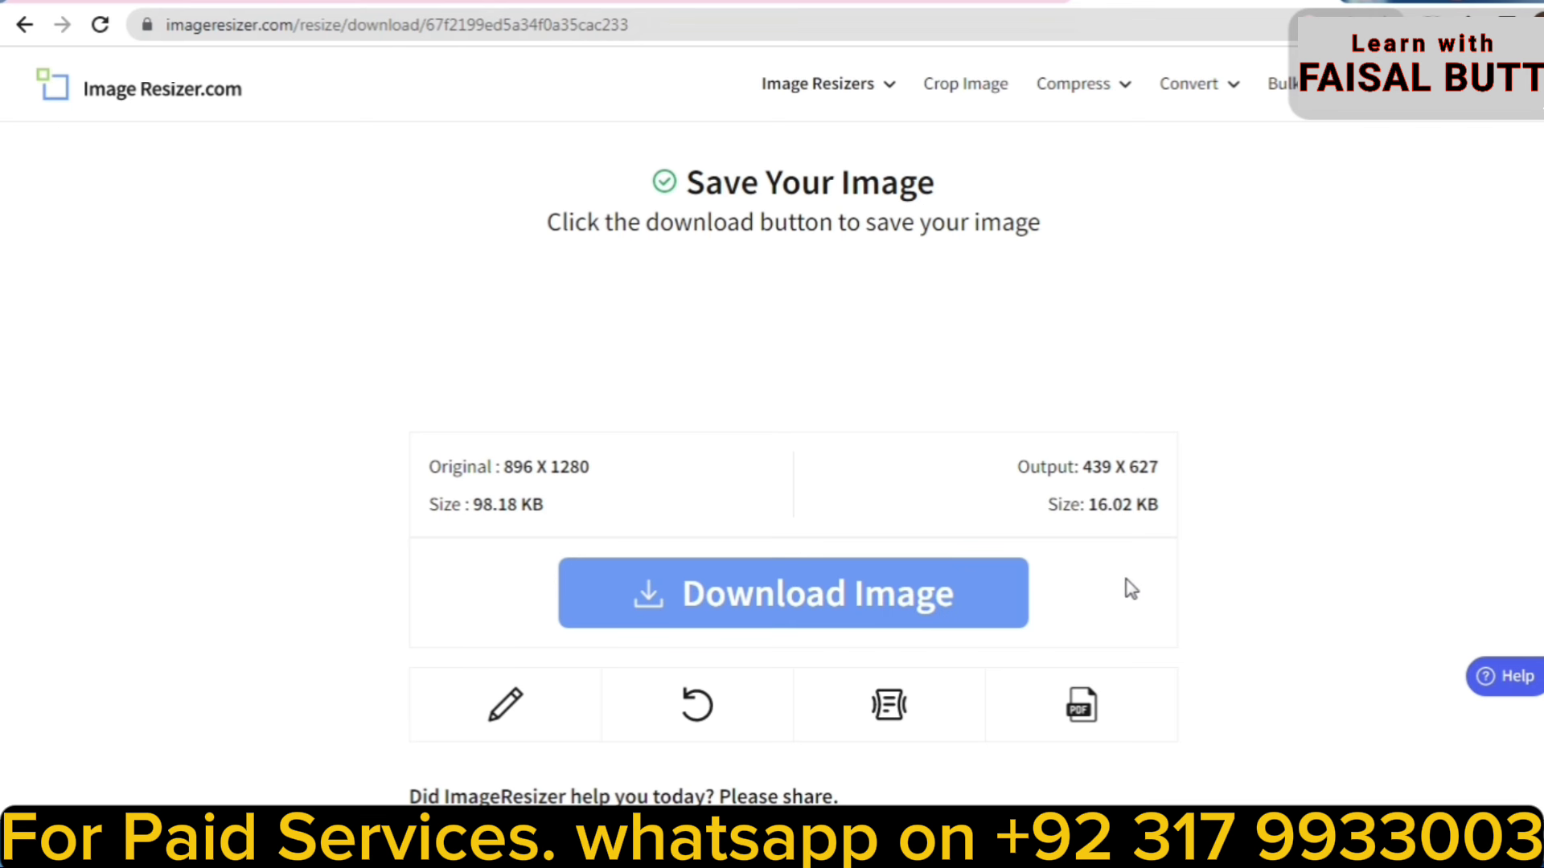
{"action": "left_click", "coordinate": [703, 600]}
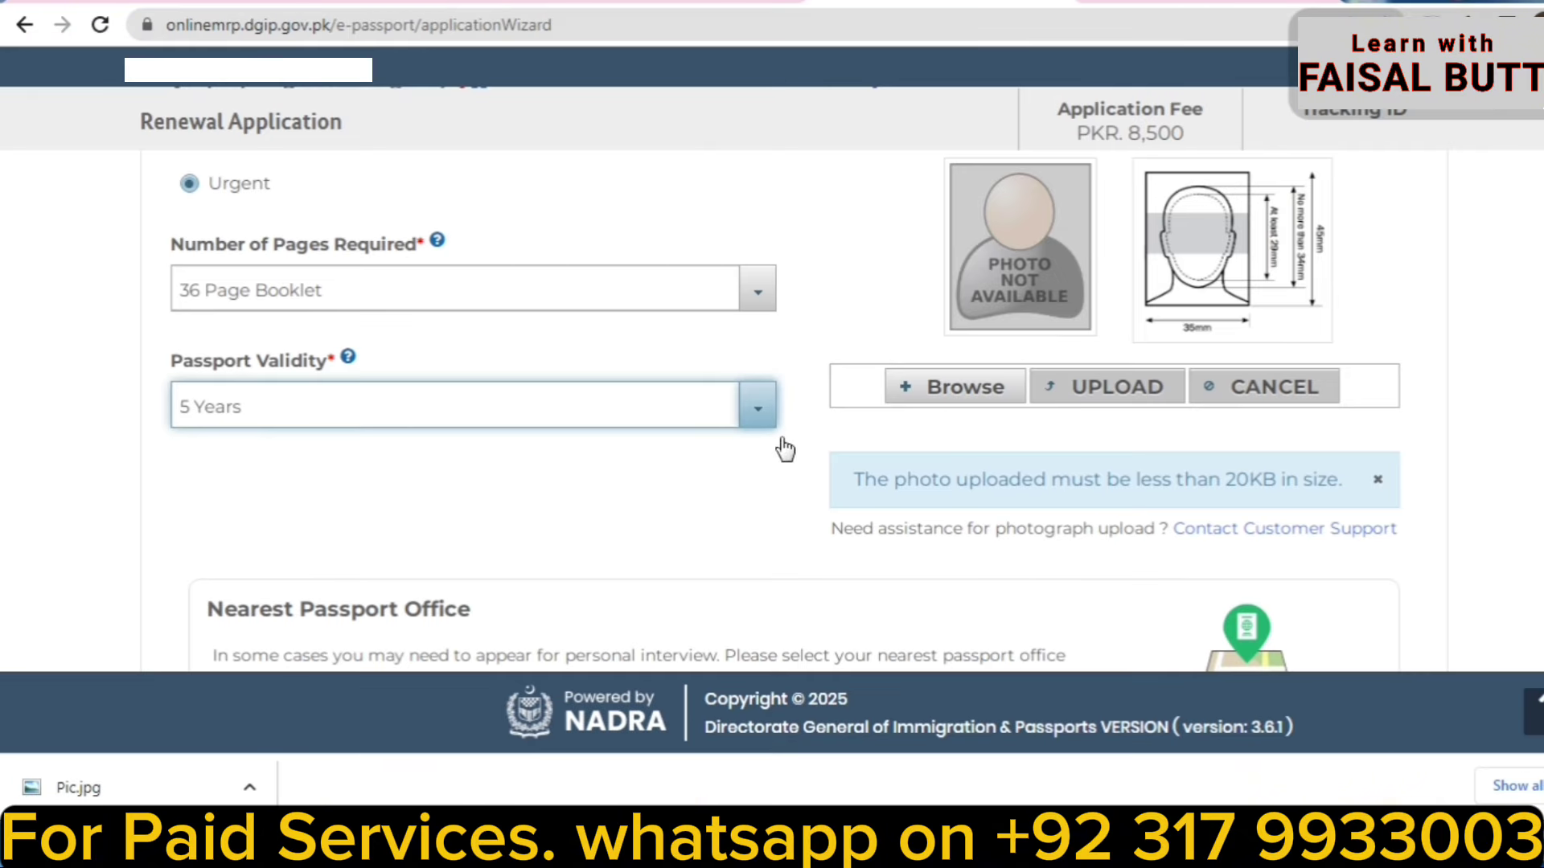
Return to the renewal application and upload the resized photograph of the applicant.
{"action": "left_click", "coordinate": [964, 388]}
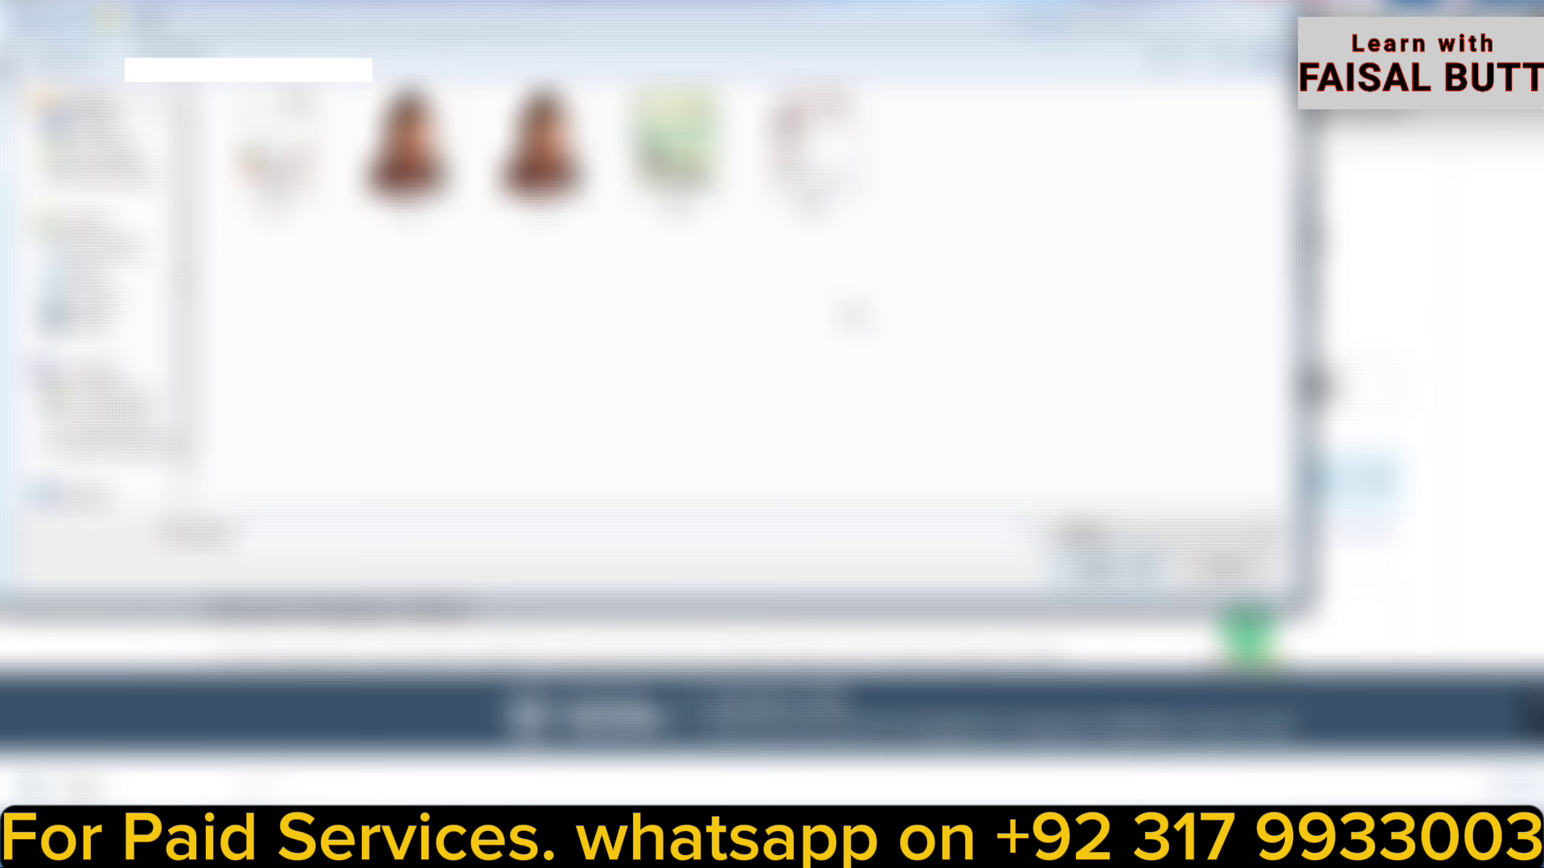
{"action": "left_click", "coordinate": [446, 213]}
{"action": "left_click", "coordinate": [410, 153]}
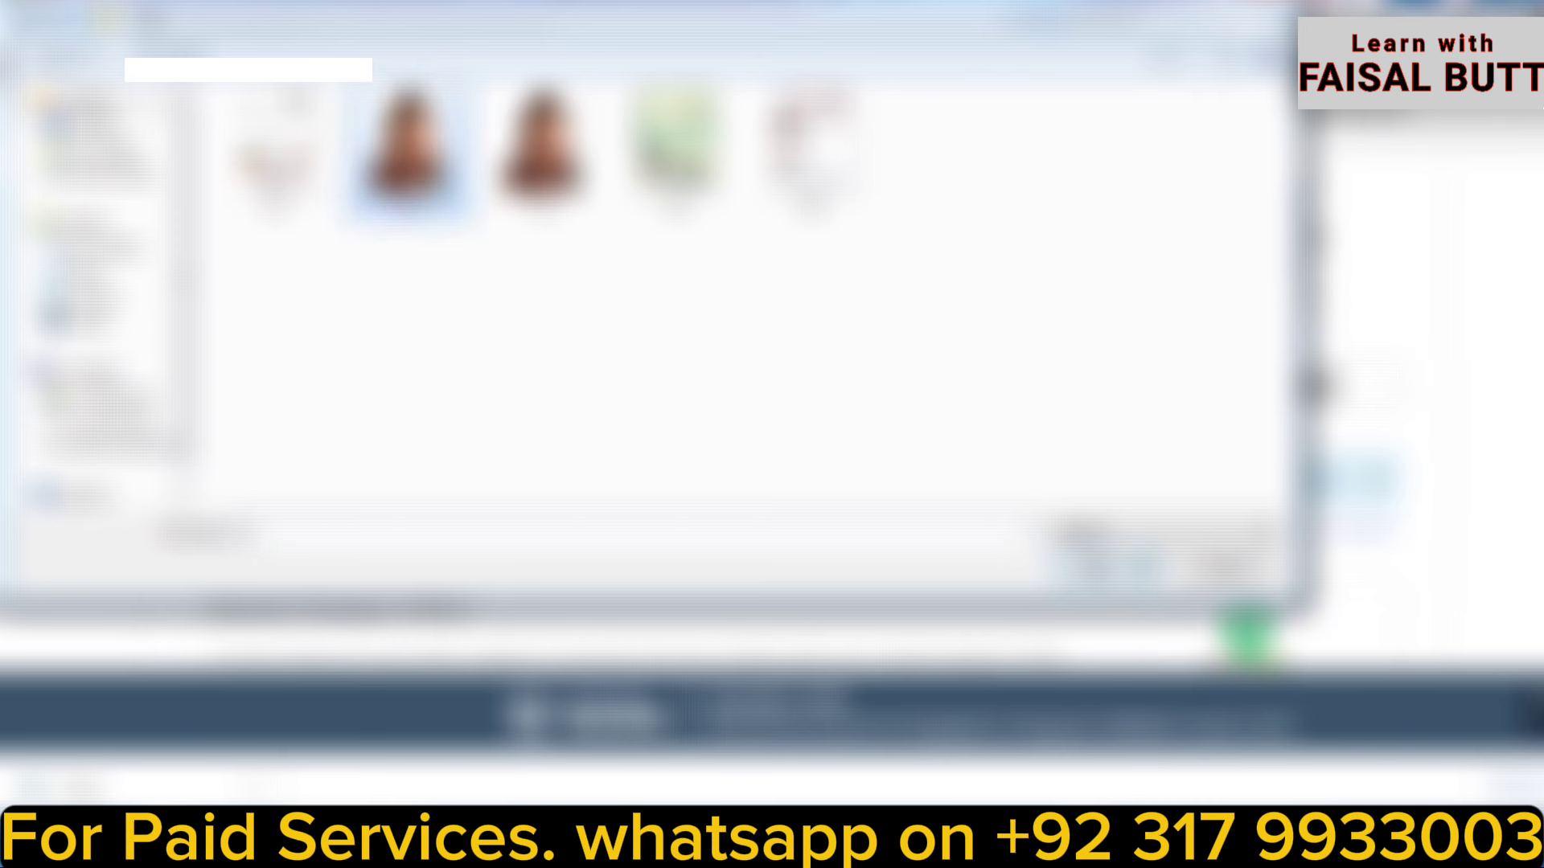
{"action": "left_click", "coordinate": [1108, 572]}
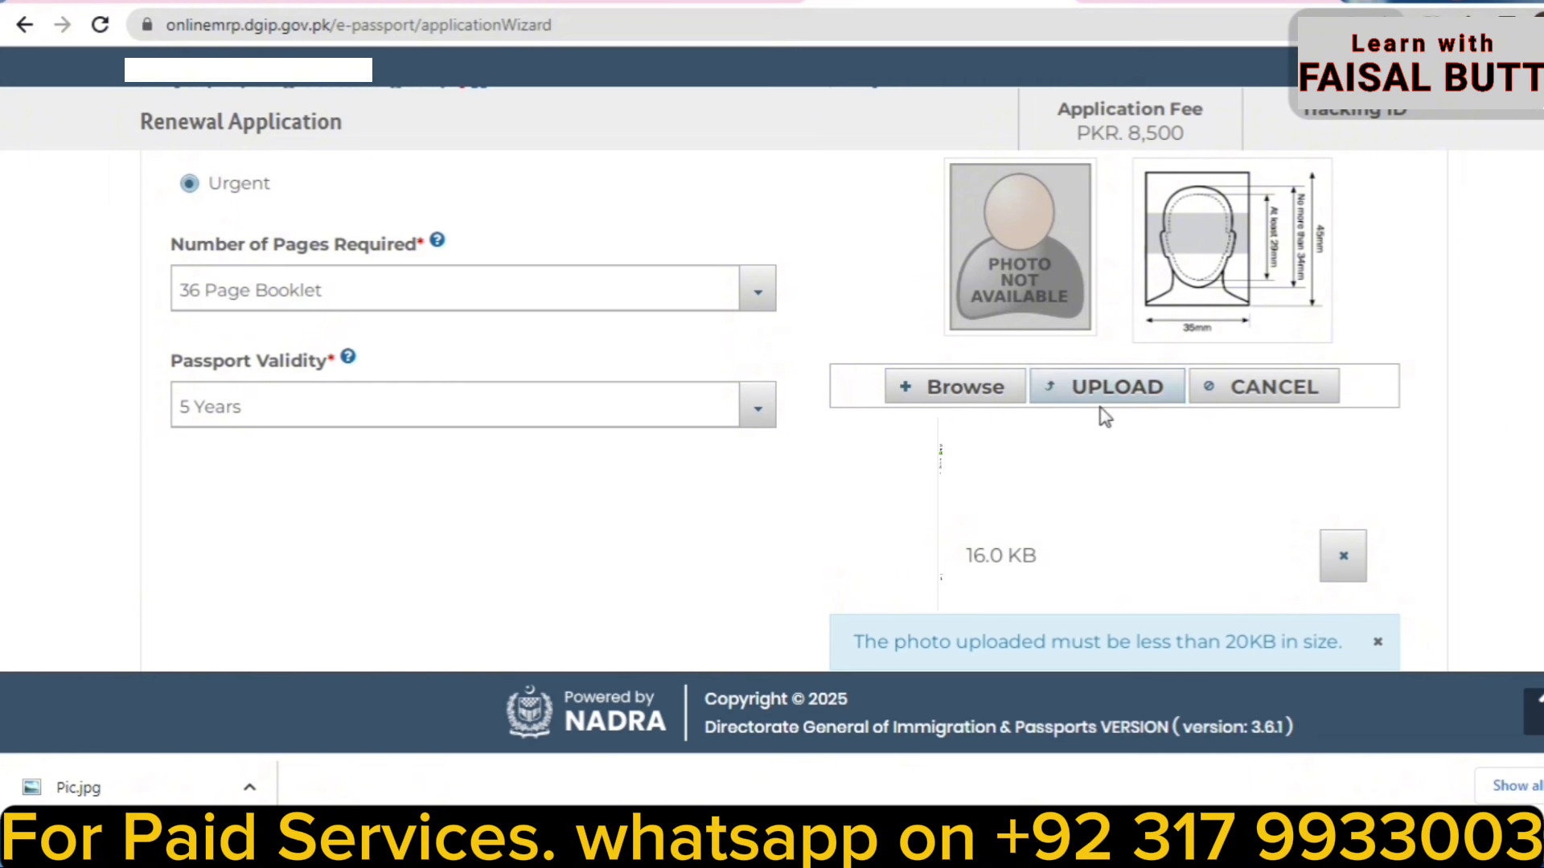
{"action": "left_click", "coordinate": [1121, 396]}
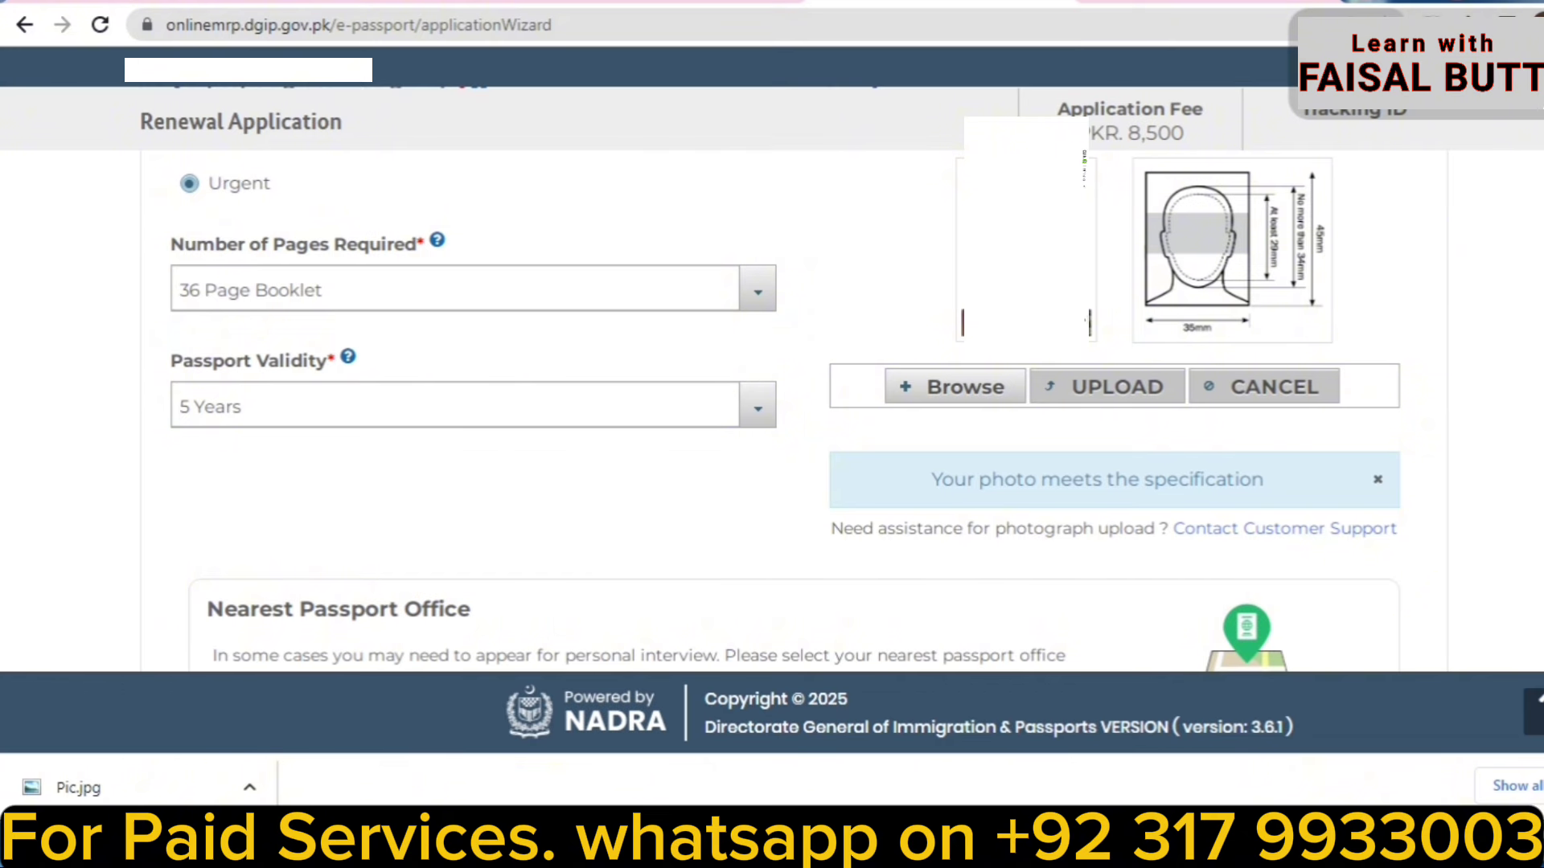
Choose Lahore Shadman as the nearest passport office and save the section.
{"action": "scroll", "coordinate": [836, 434], "scroll_direction": "down", "scroll_amount": 5}
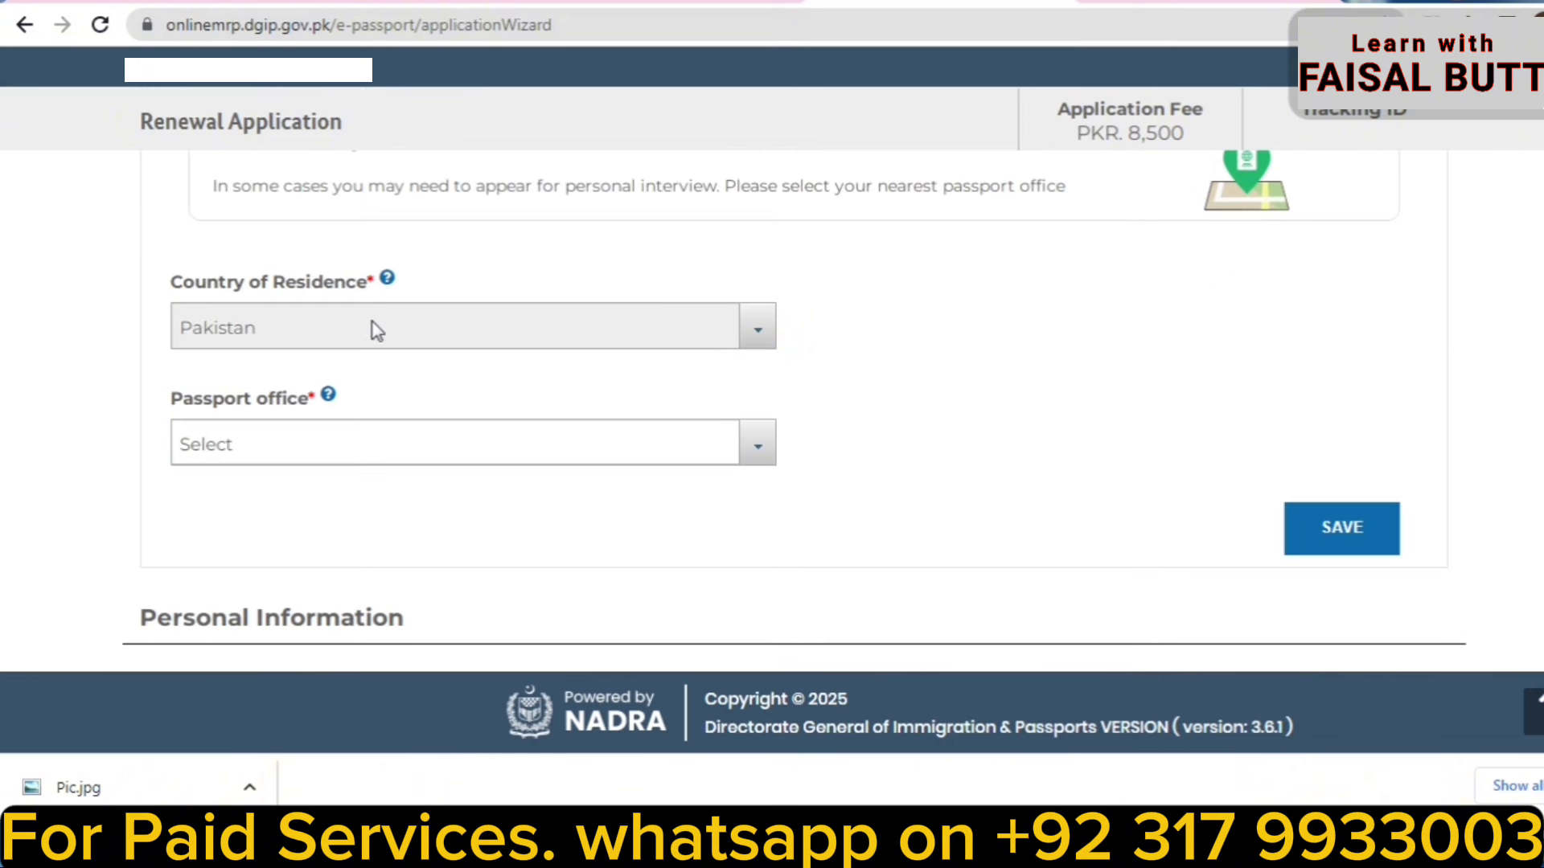
{"action": "left_click", "coordinate": [399, 447]}
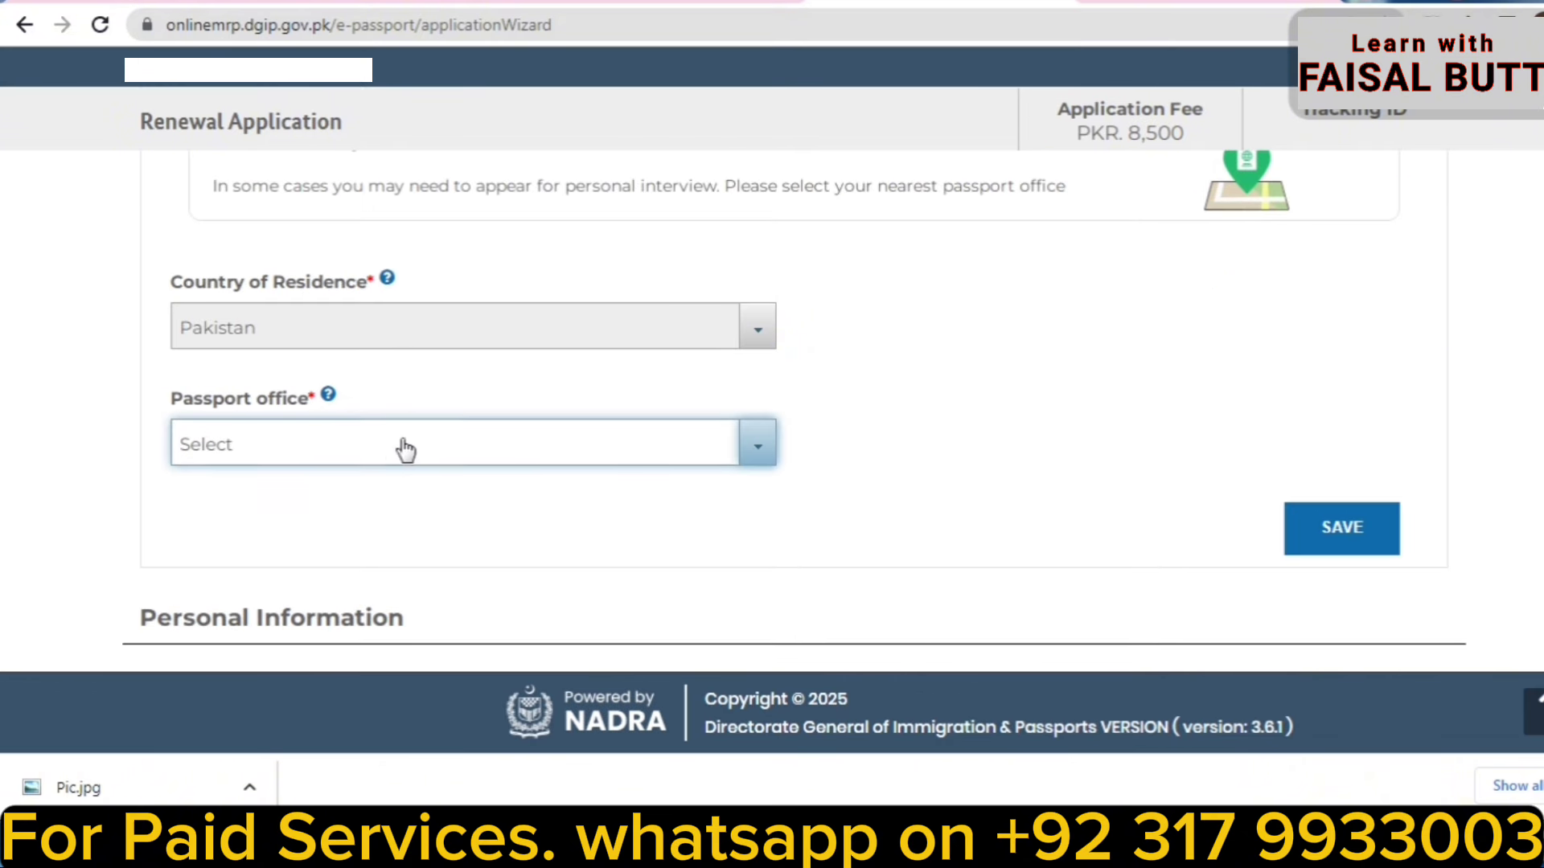
{"action": "left_click", "coordinate": [318, 451]}
{"action": "left_click", "coordinate": [410, 561]}
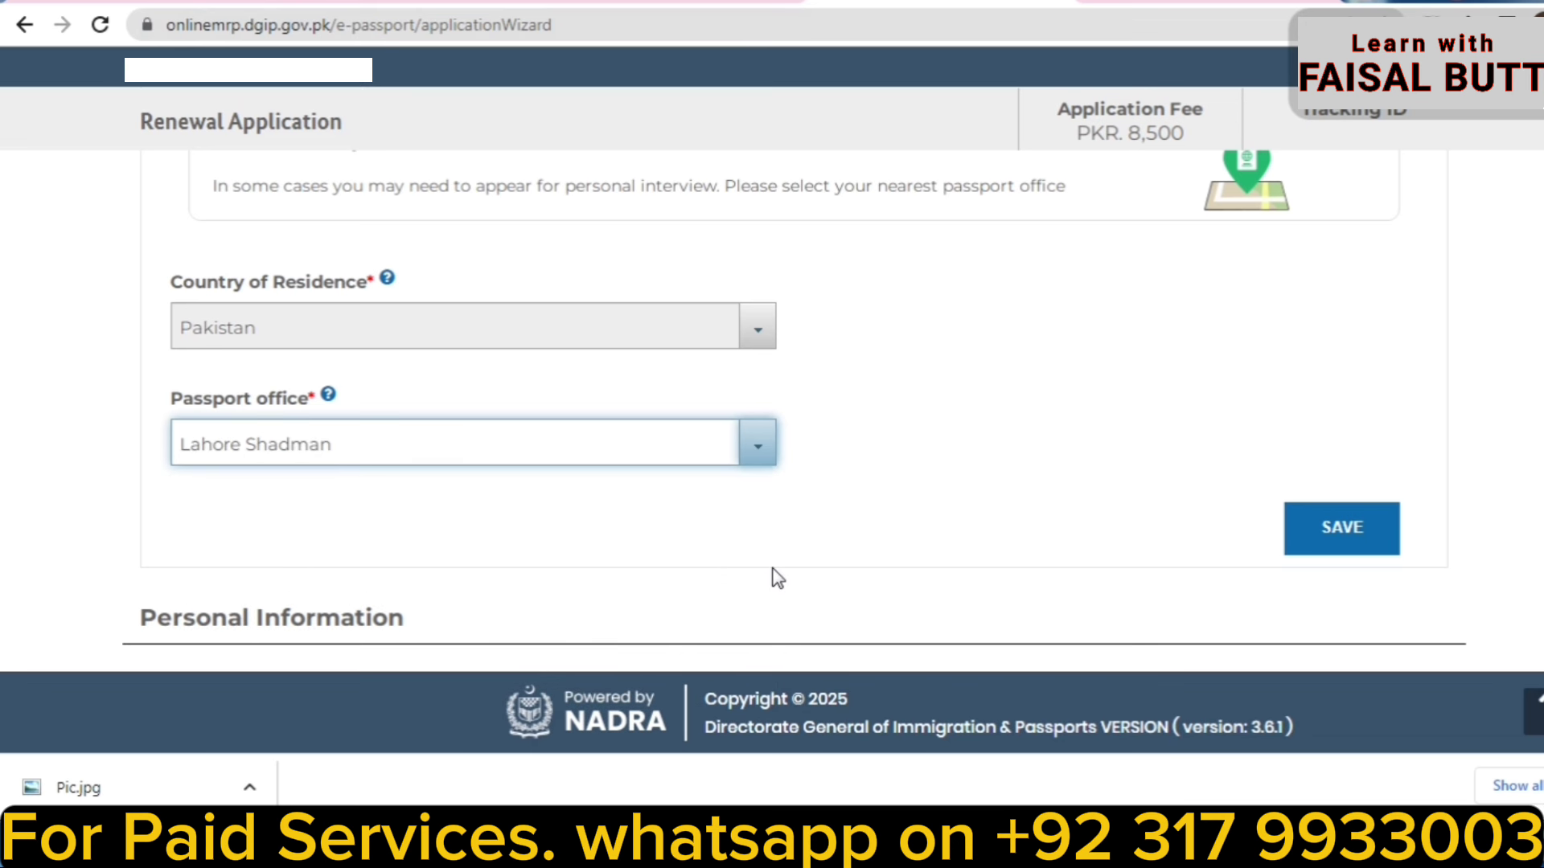
{"action": "left_click", "coordinate": [1341, 529]}
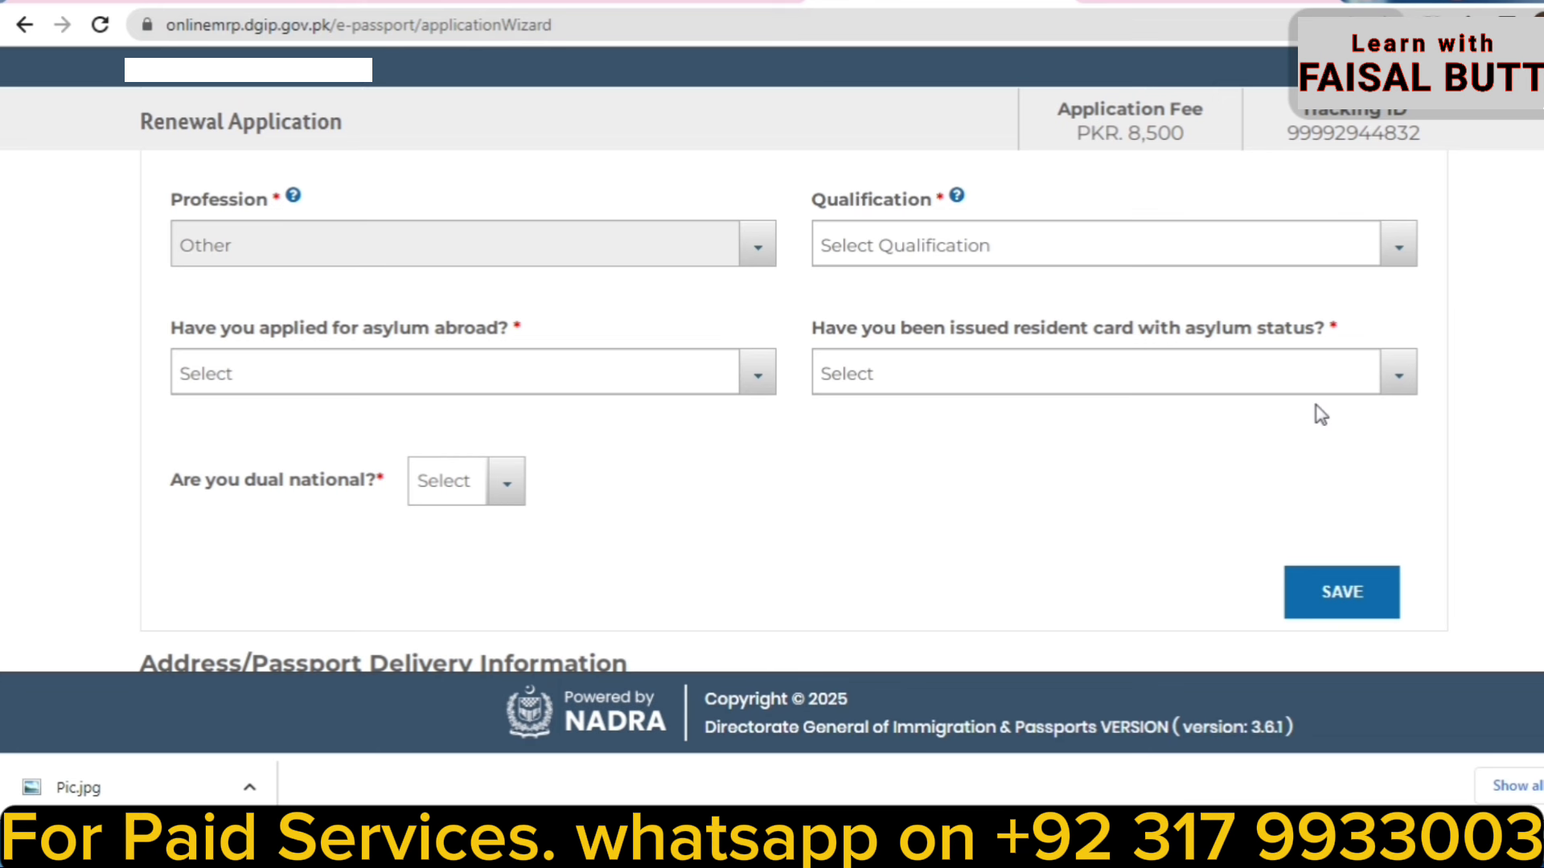
Set the qualification to Below Primary and answer No to both the asylum application and the asylum resident card questions.
{"action": "left_click", "coordinate": [1022, 263]}
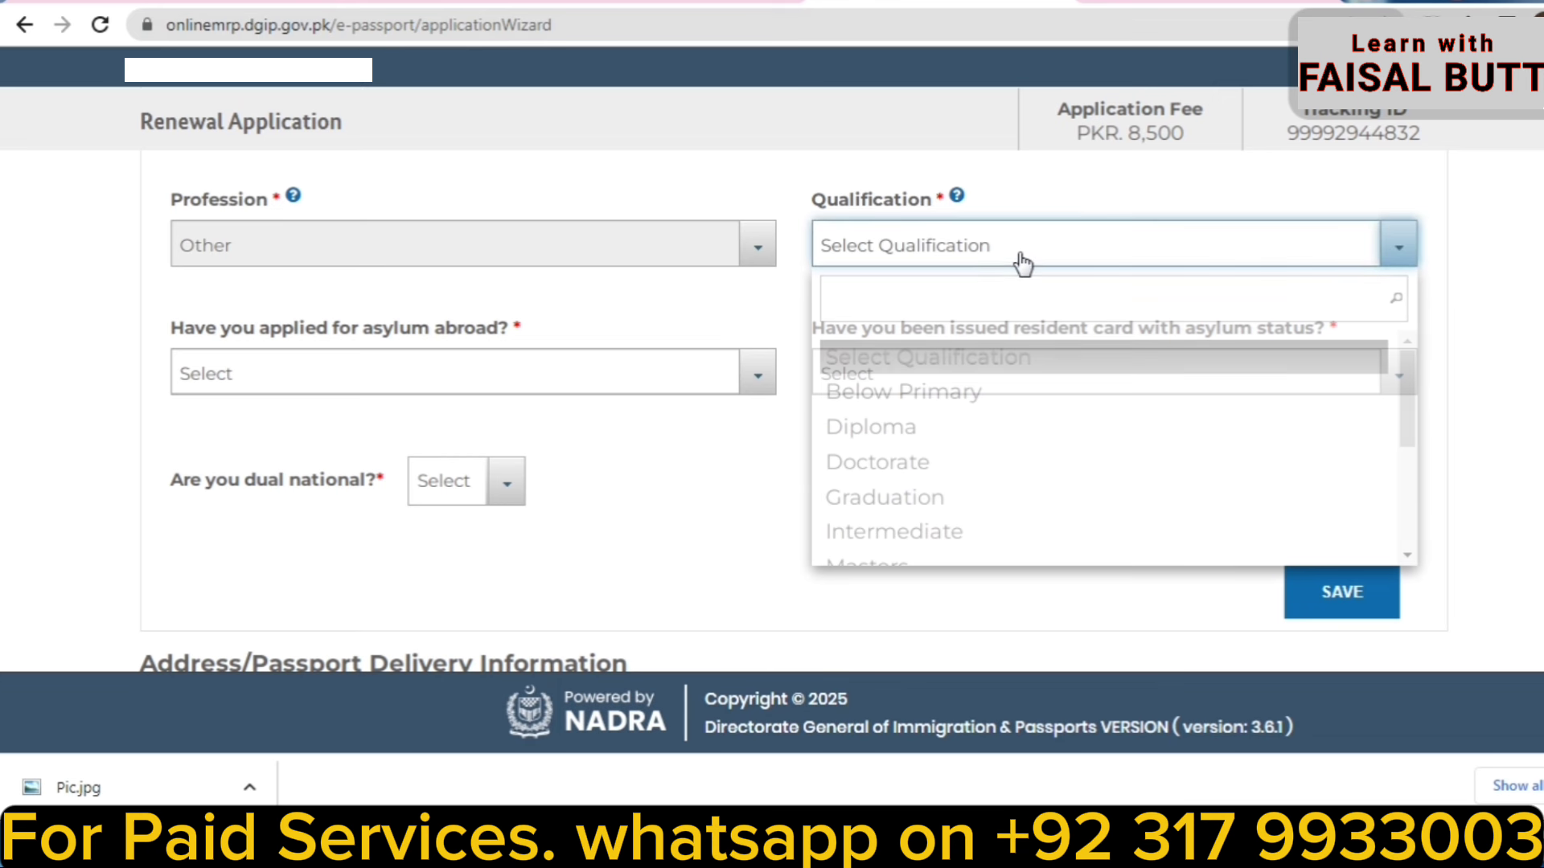
{"action": "left_click", "coordinate": [961, 394]}
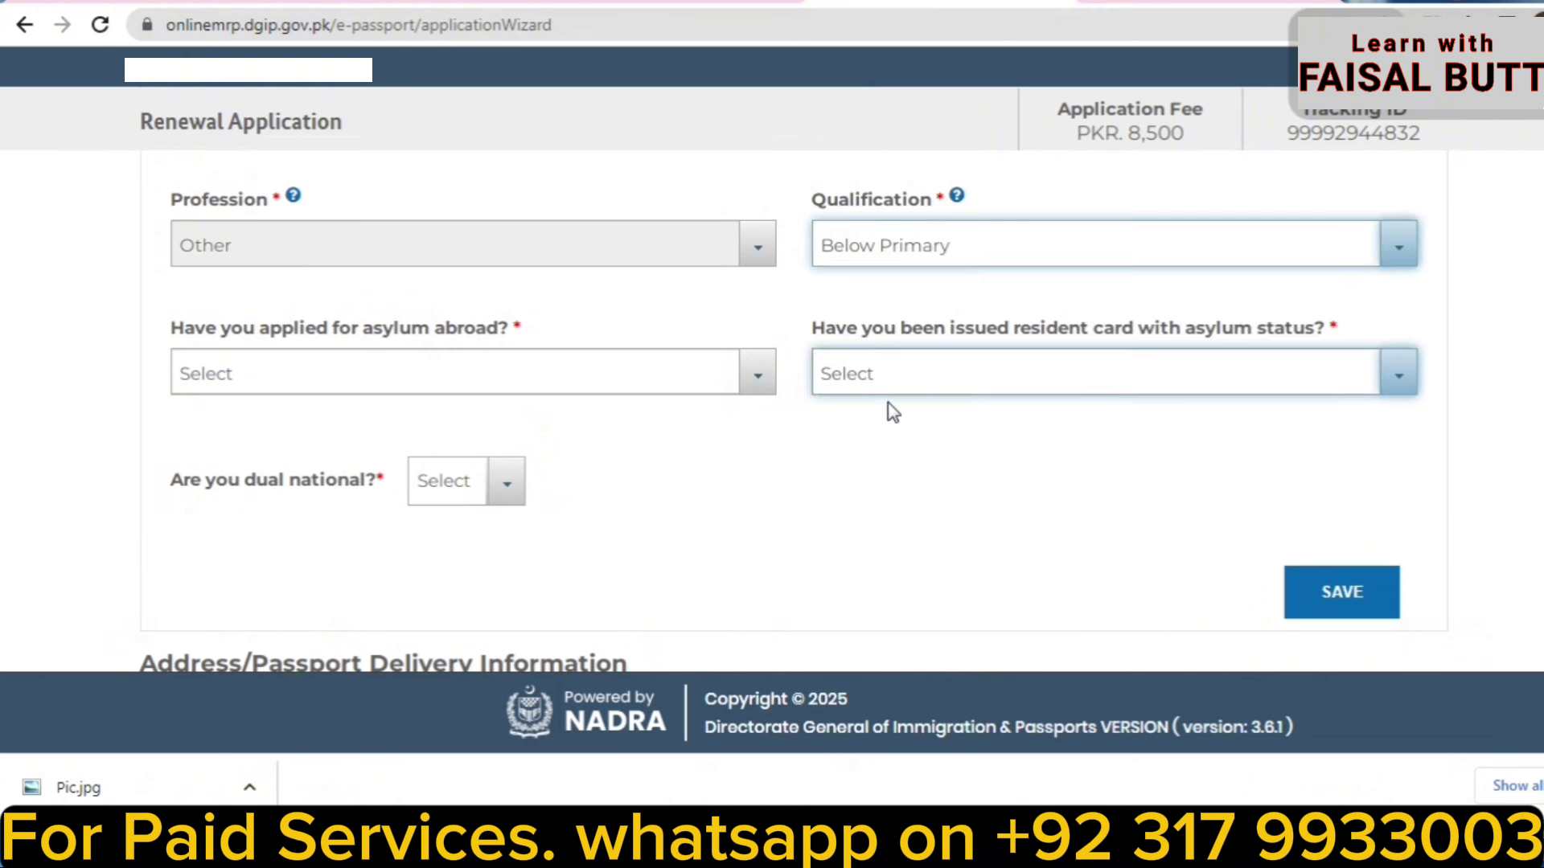
{"action": "left_click", "coordinate": [601, 385]}
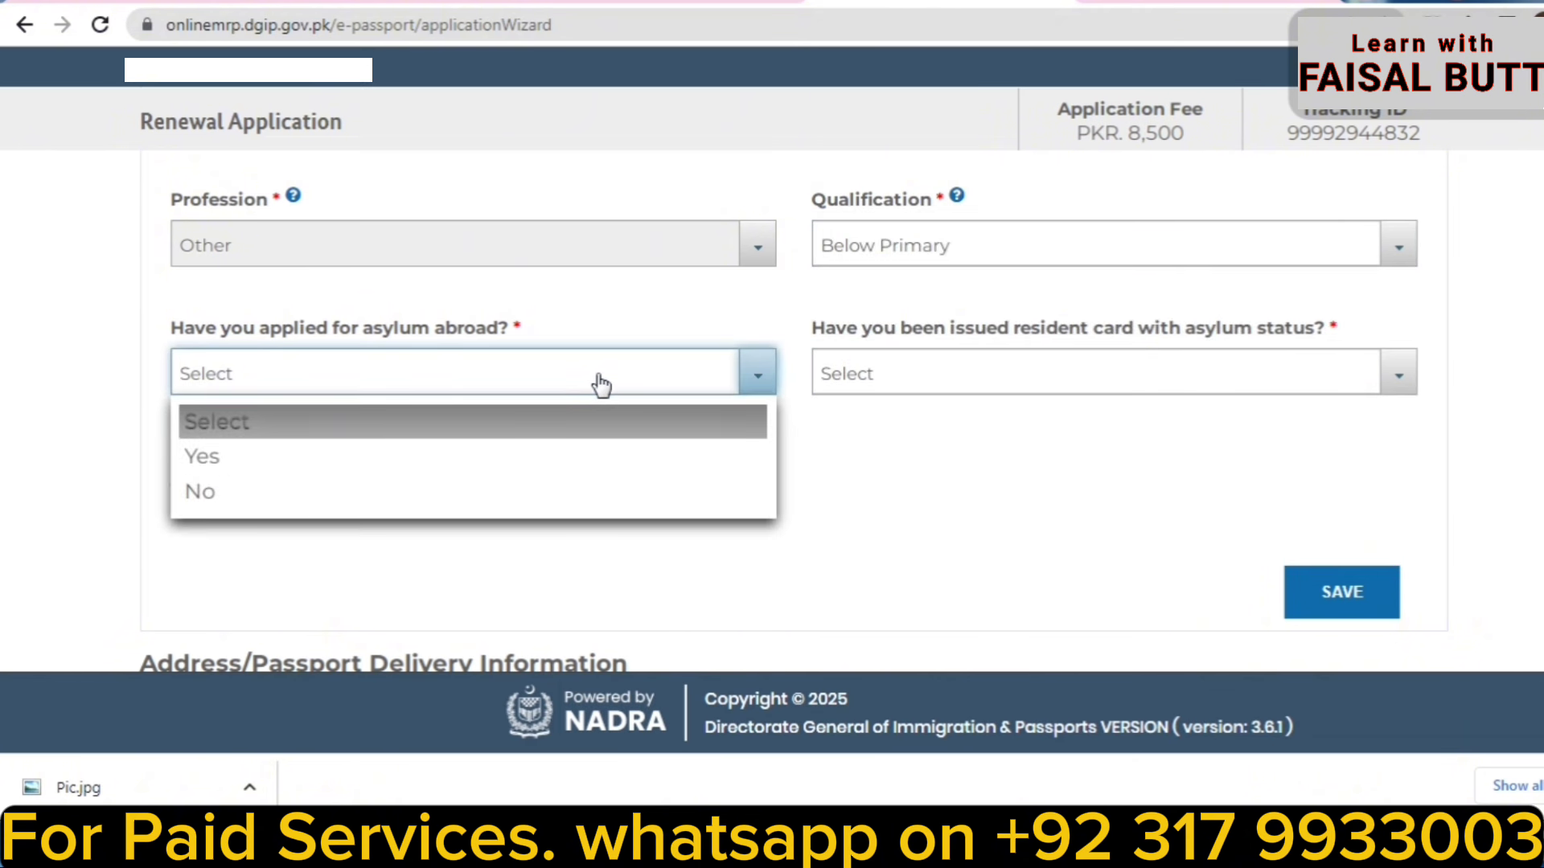
{"action": "left_click", "coordinate": [431, 491]}
{"action": "left_click", "coordinate": [1000, 378]}
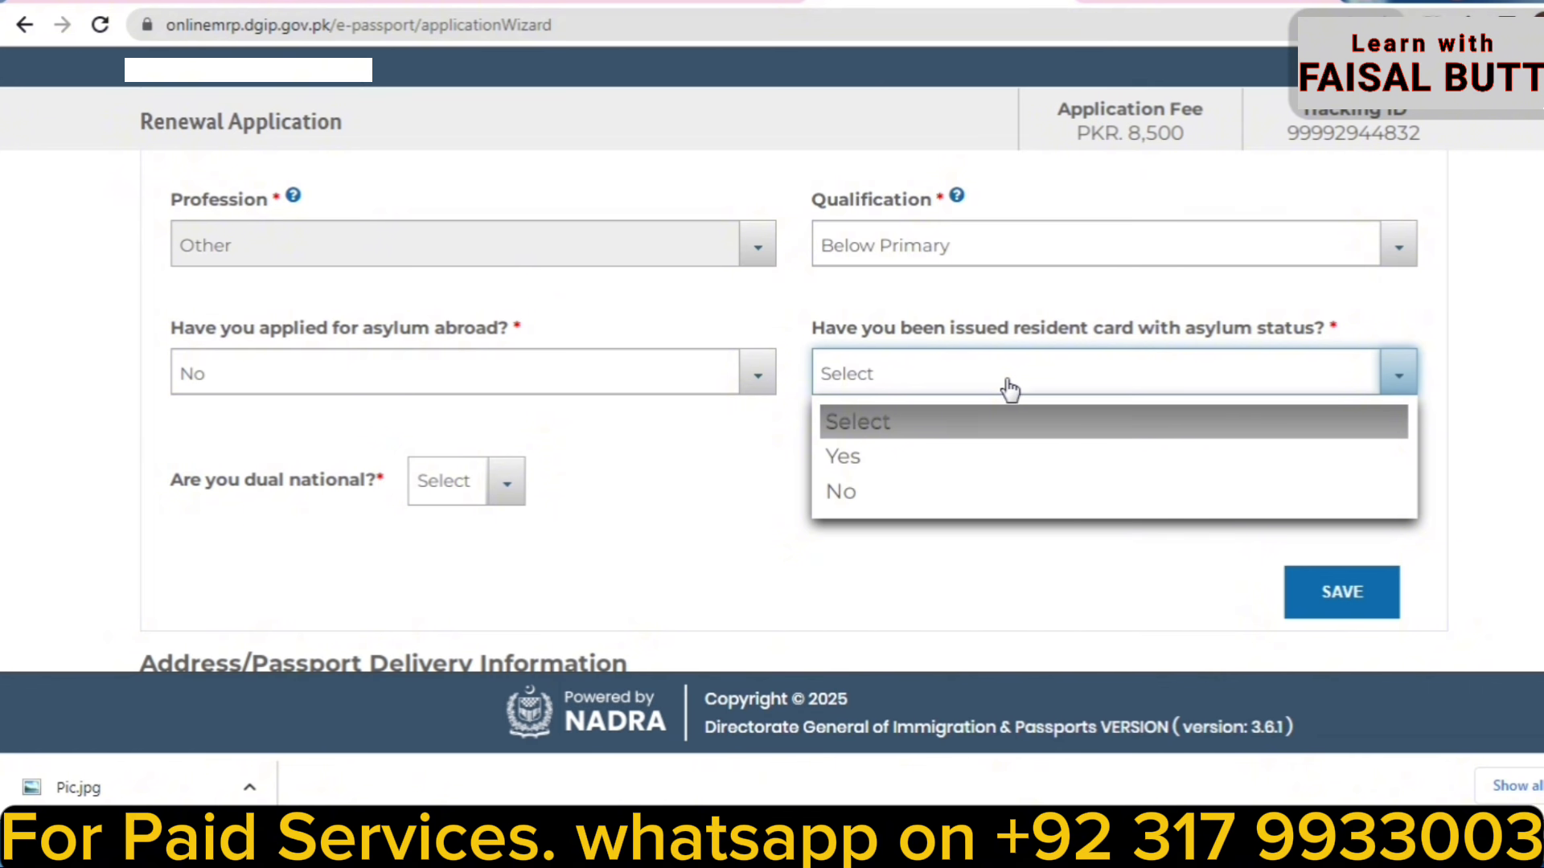
{"action": "left_click", "coordinate": [901, 500]}
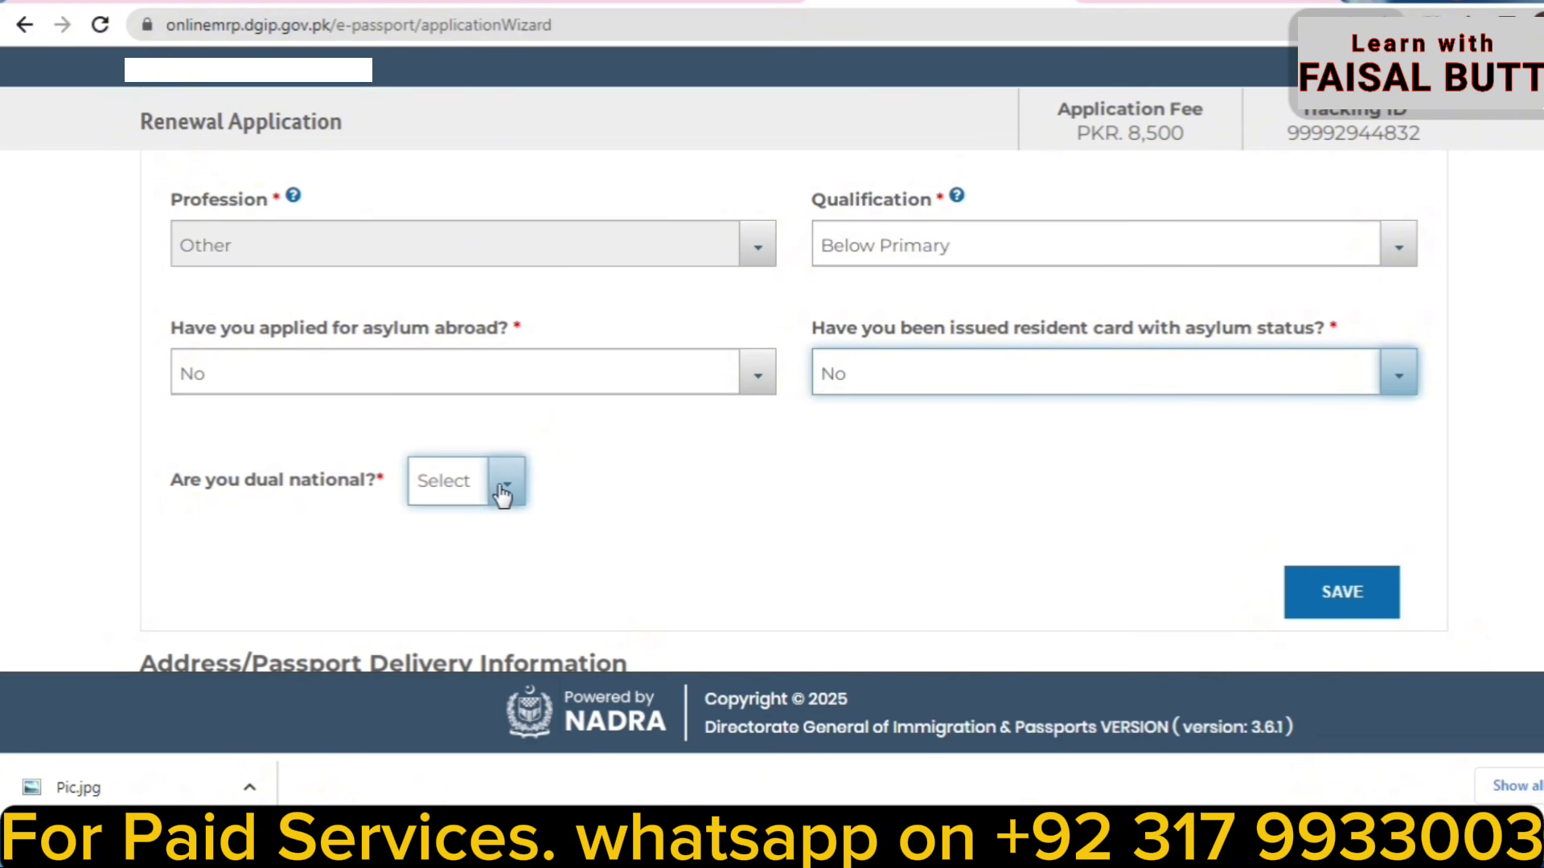
Answer No to the dual national question and save the personal information.
{"action": "left_click", "coordinate": [507, 492]}
{"action": "left_click", "coordinate": [506, 492]}
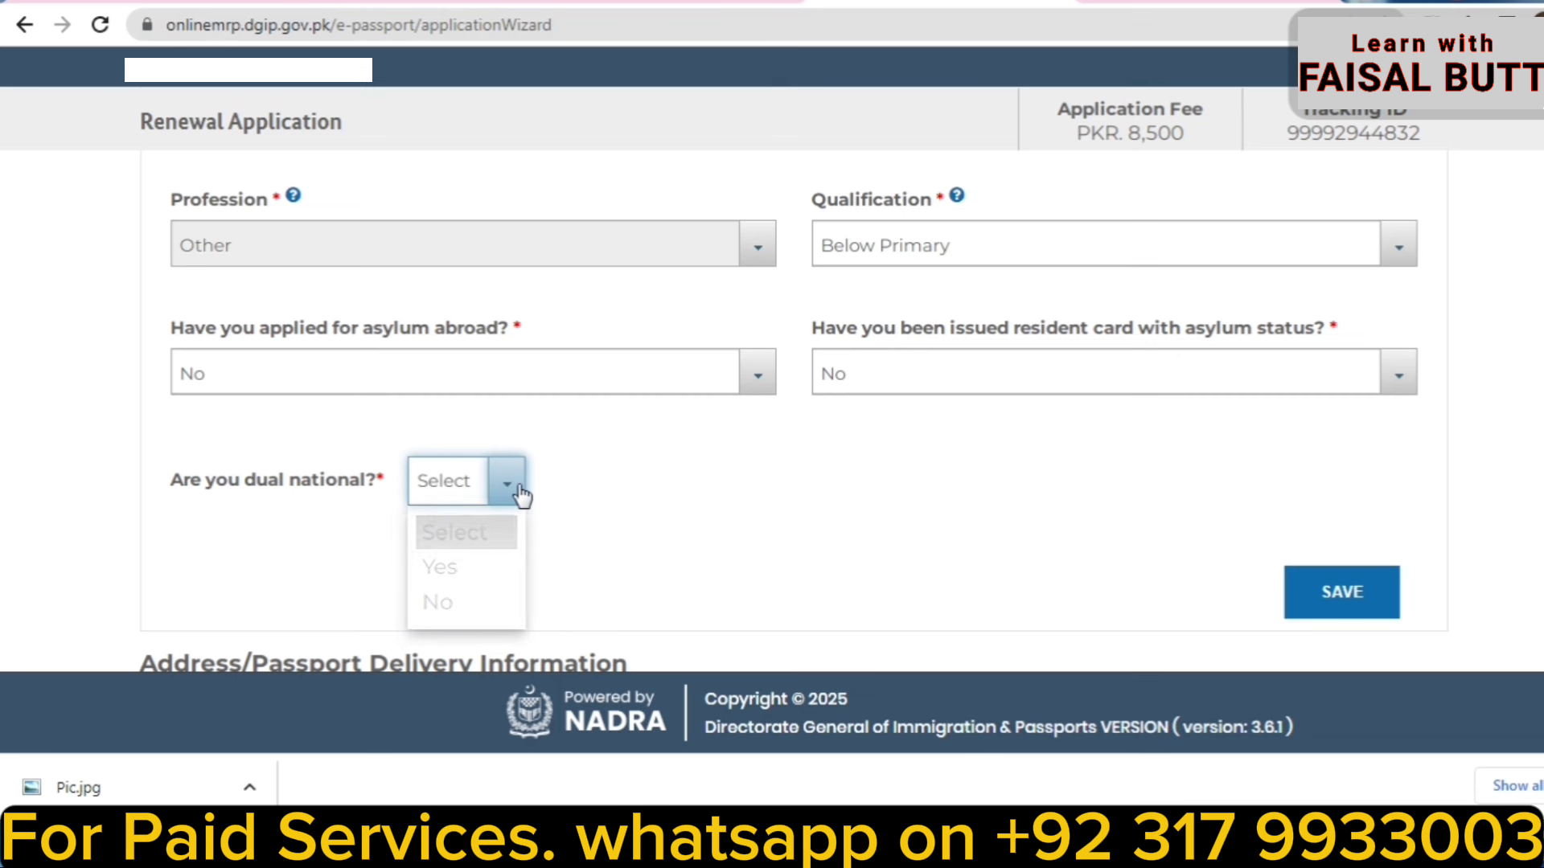
{"action": "left_click", "coordinate": [451, 601]}
{"action": "left_click", "coordinate": [1307, 591]}
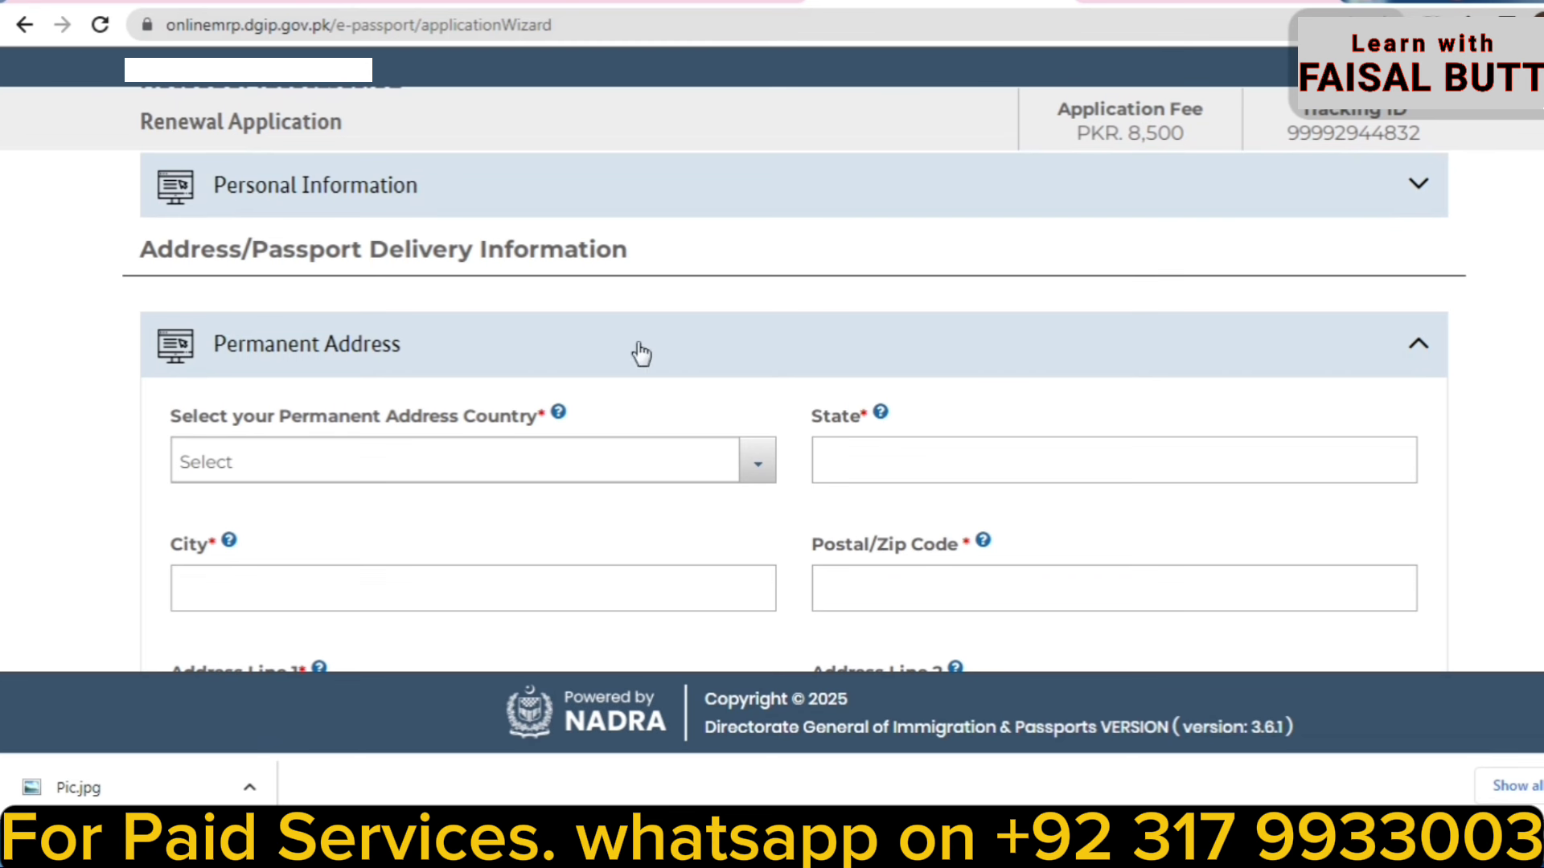
Complete the permanent address with Pakistan as the country and save the passport delivery section with the applicant's mobile number.
{"action": "left_click", "coordinate": [438, 473]}
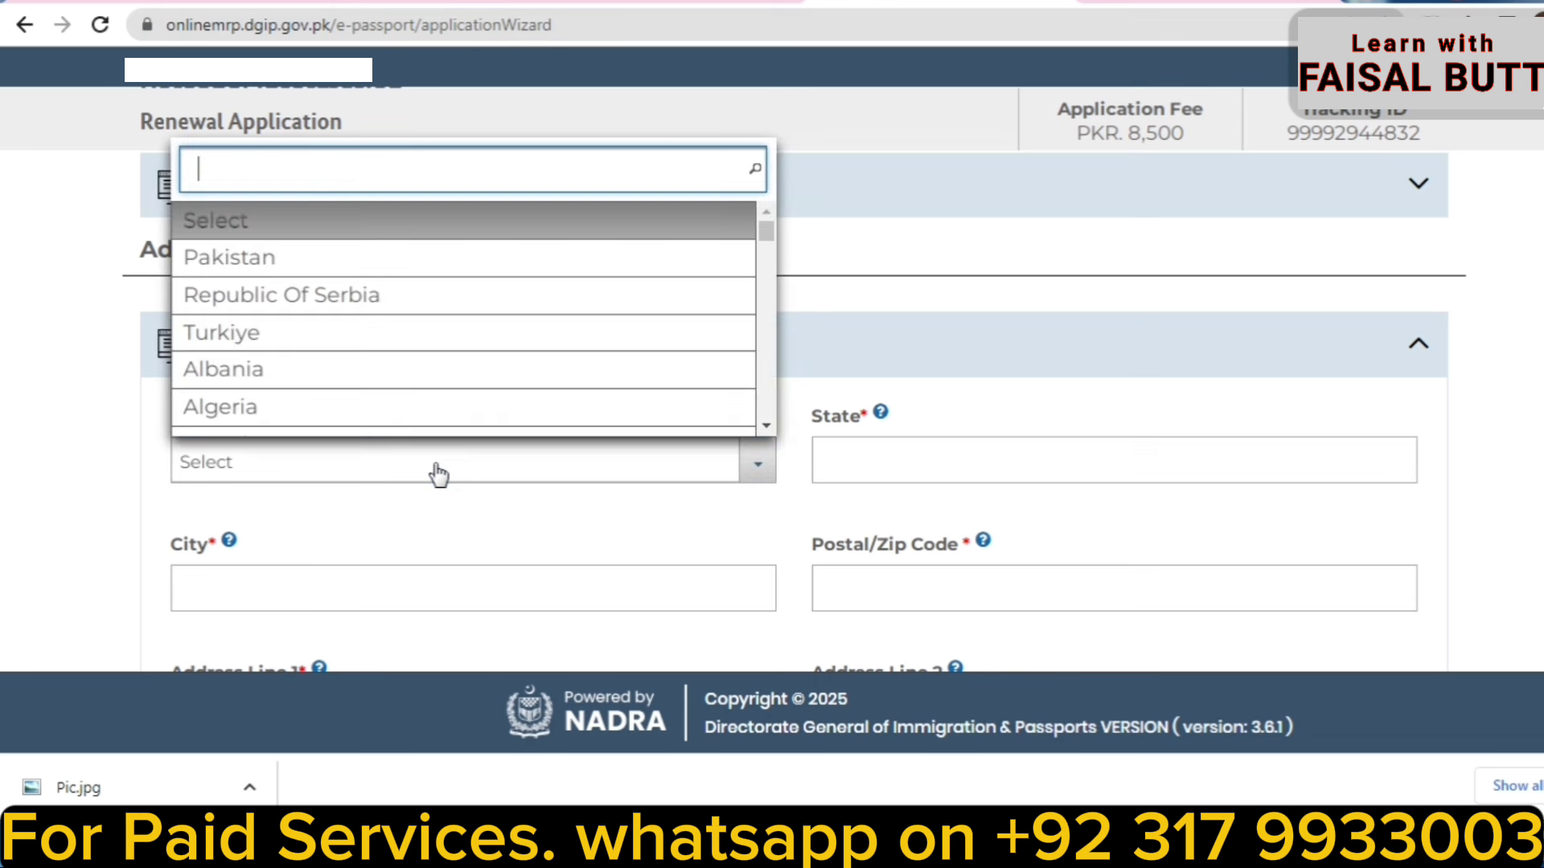
{"action": "left_click", "coordinate": [349, 266]}
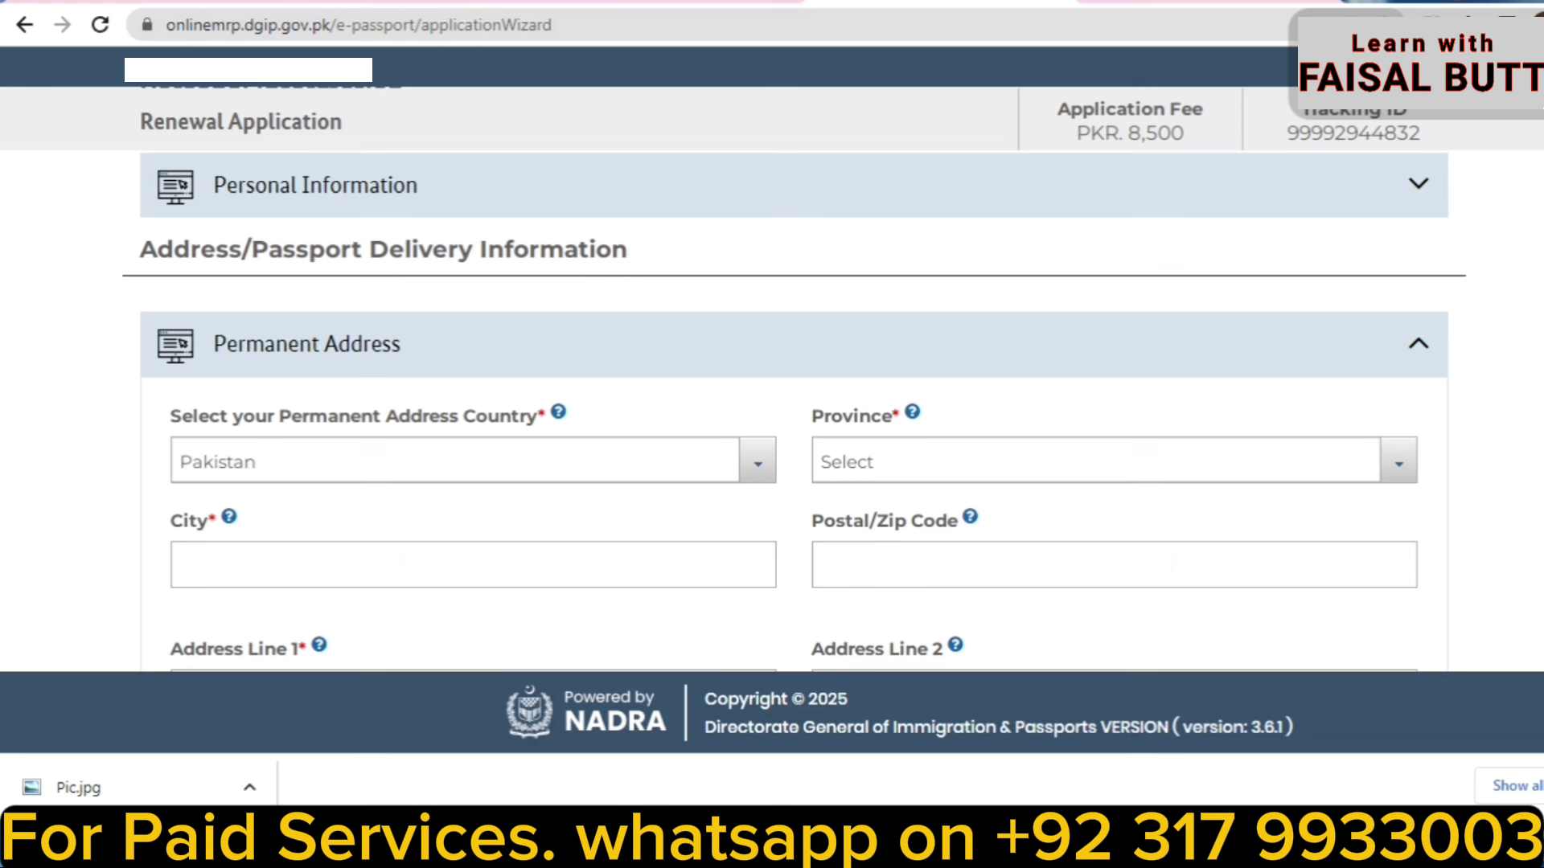
{"action": "scroll", "coordinate": [794, 402], "scroll_direction": "down", "scroll_amount": 3}
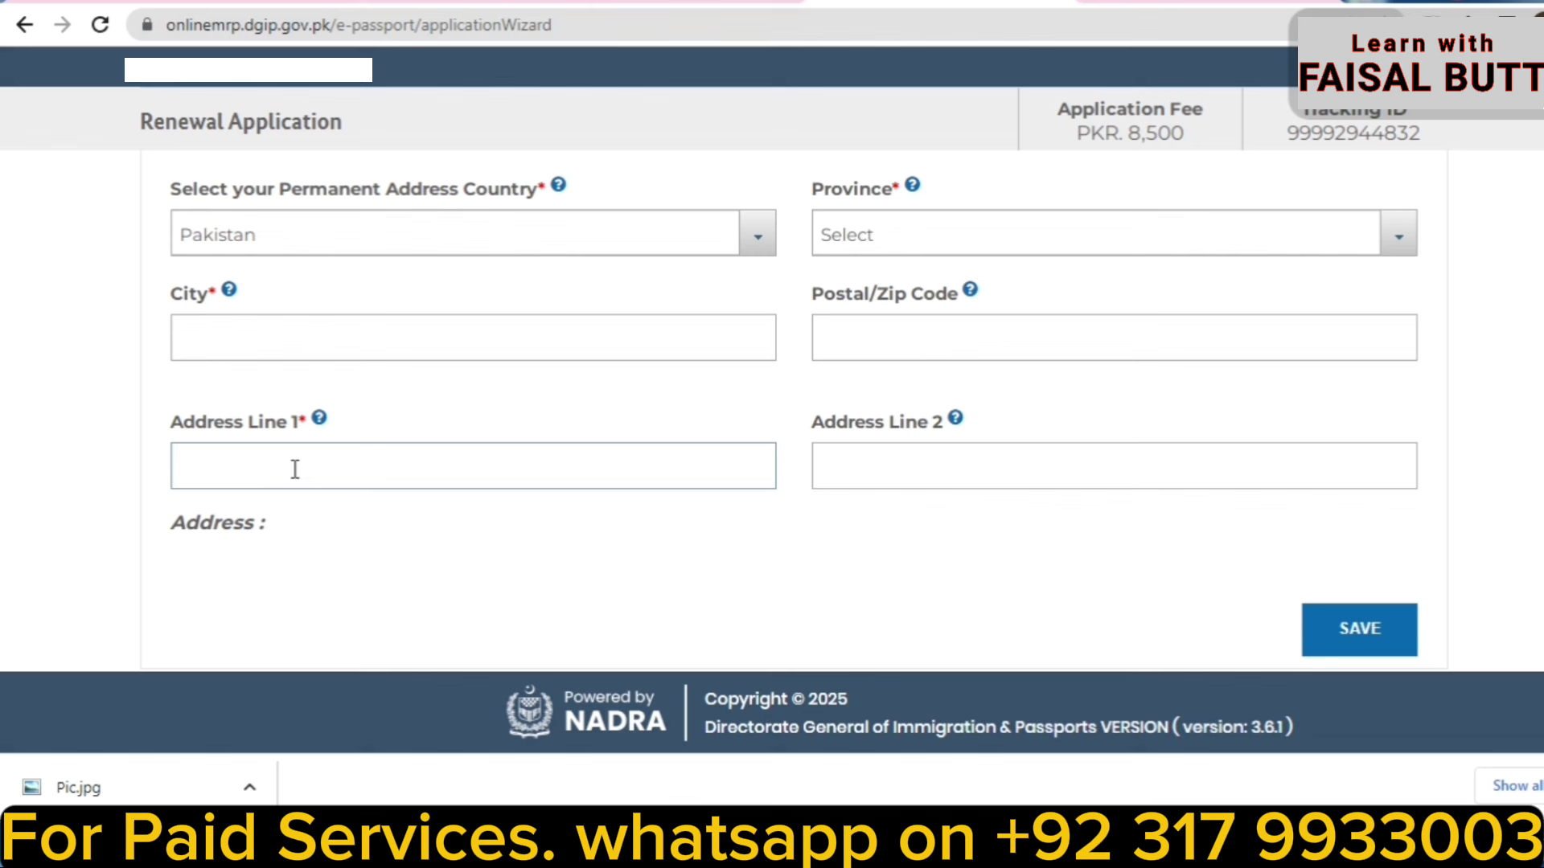
{"action": "left_click", "coordinate": [860, 469]}
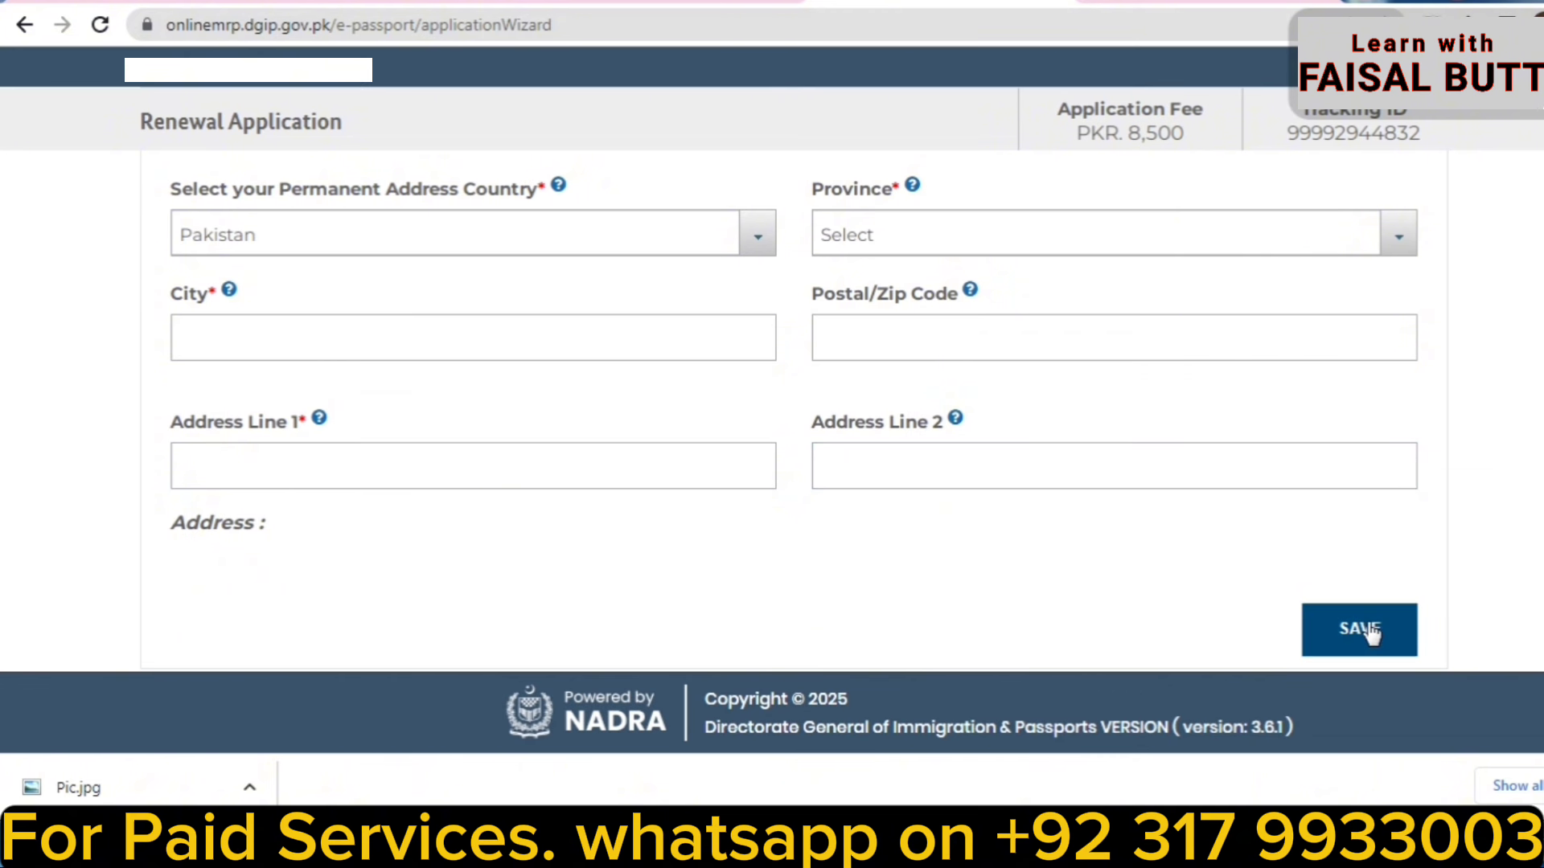
{"action": "left_click", "coordinate": [875, 239]}
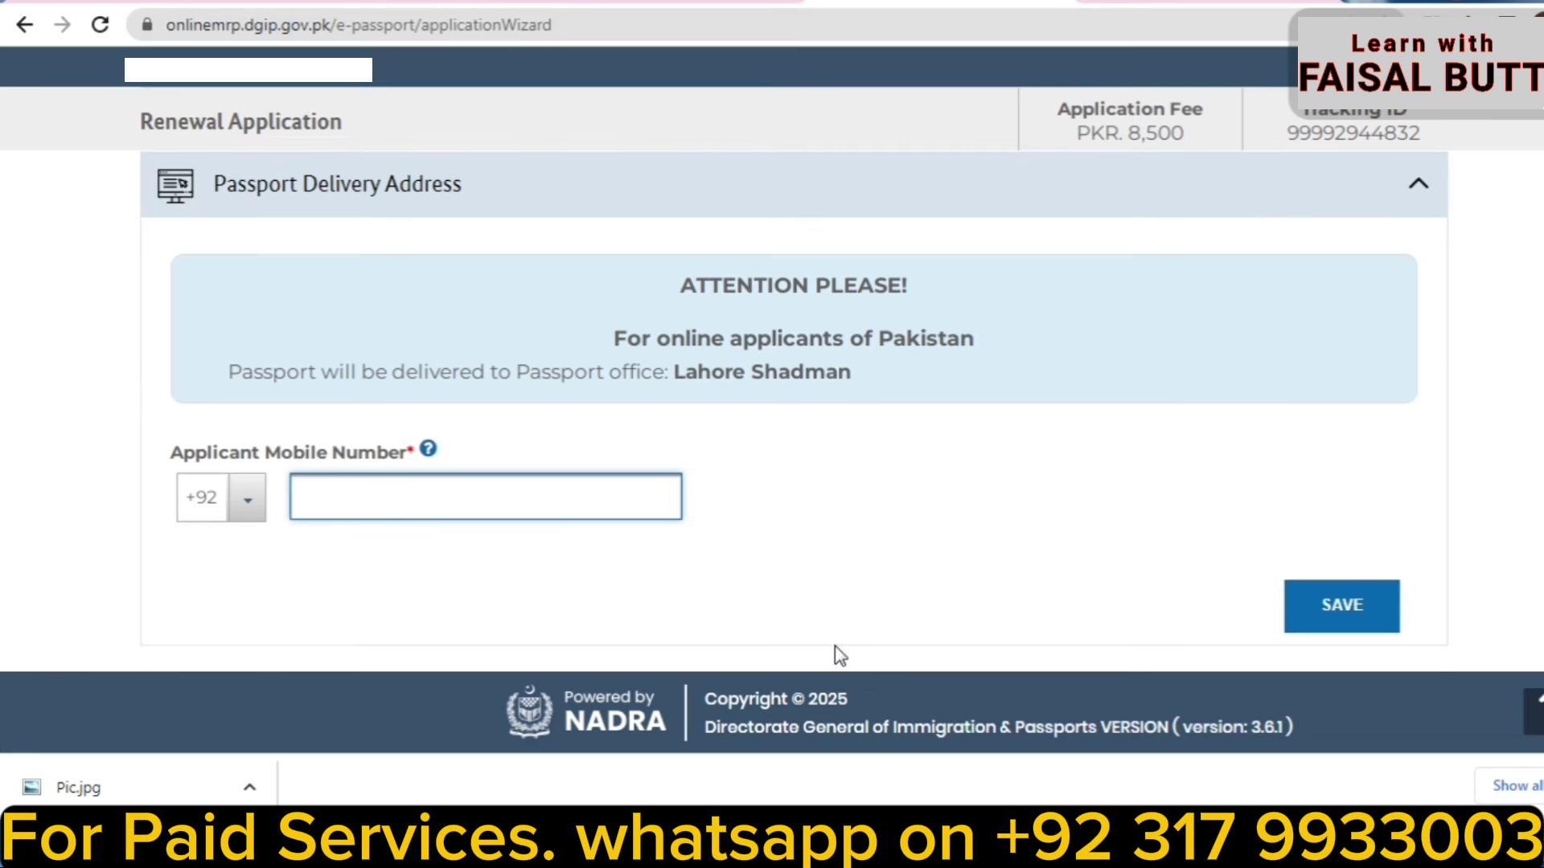
{"action": "left_click", "coordinate": [1337, 615]}
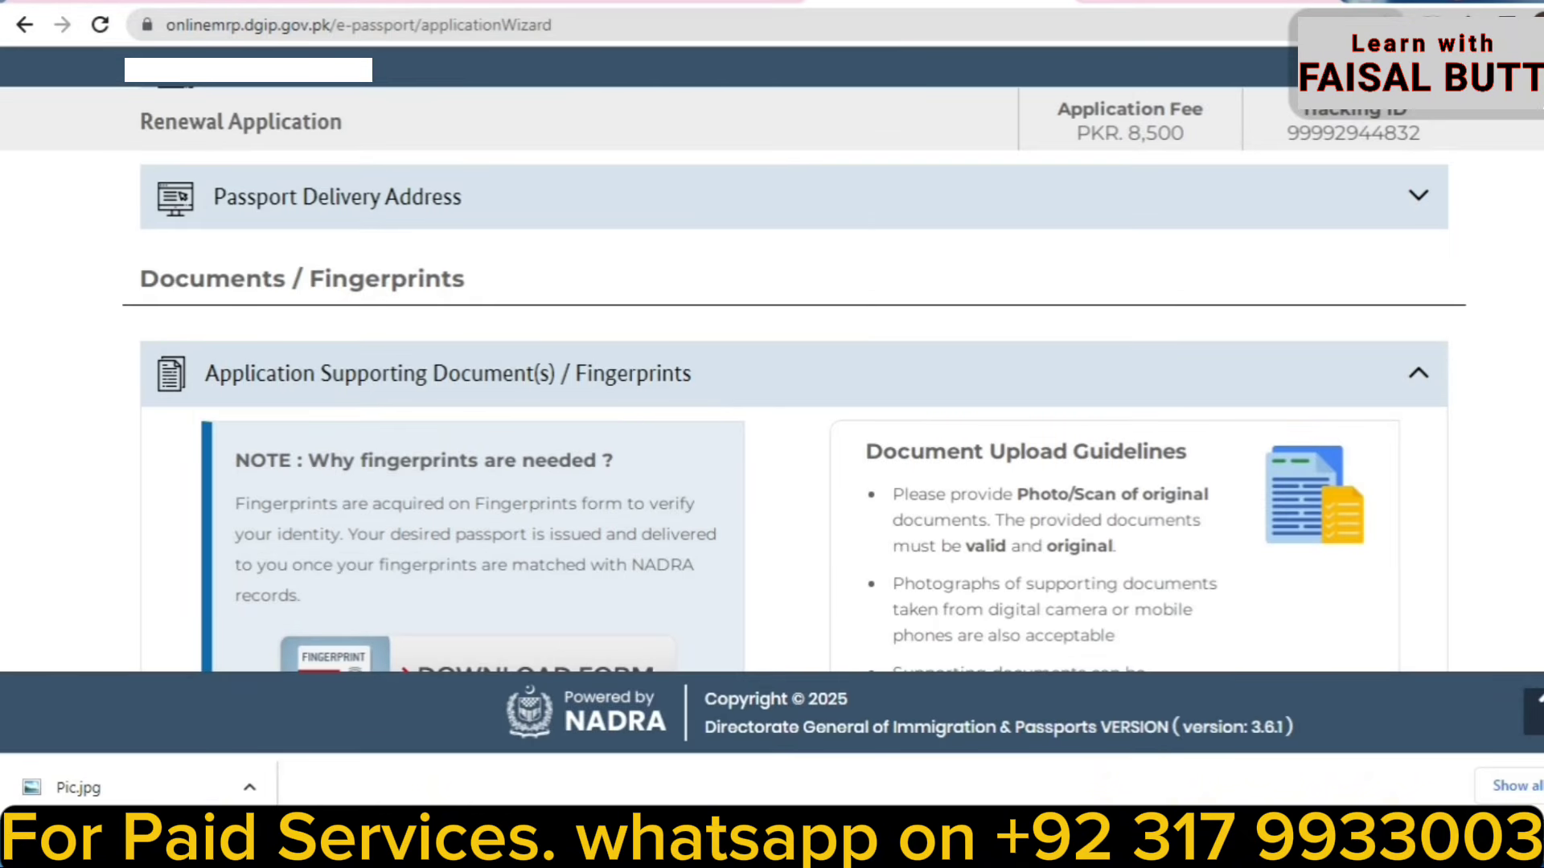
Download the fingerprint form from the supporting documents section and open the downloaded PDF.
{"action": "scroll", "coordinate": [772, 410], "scroll_direction": "down", "scroll_amount": 6}
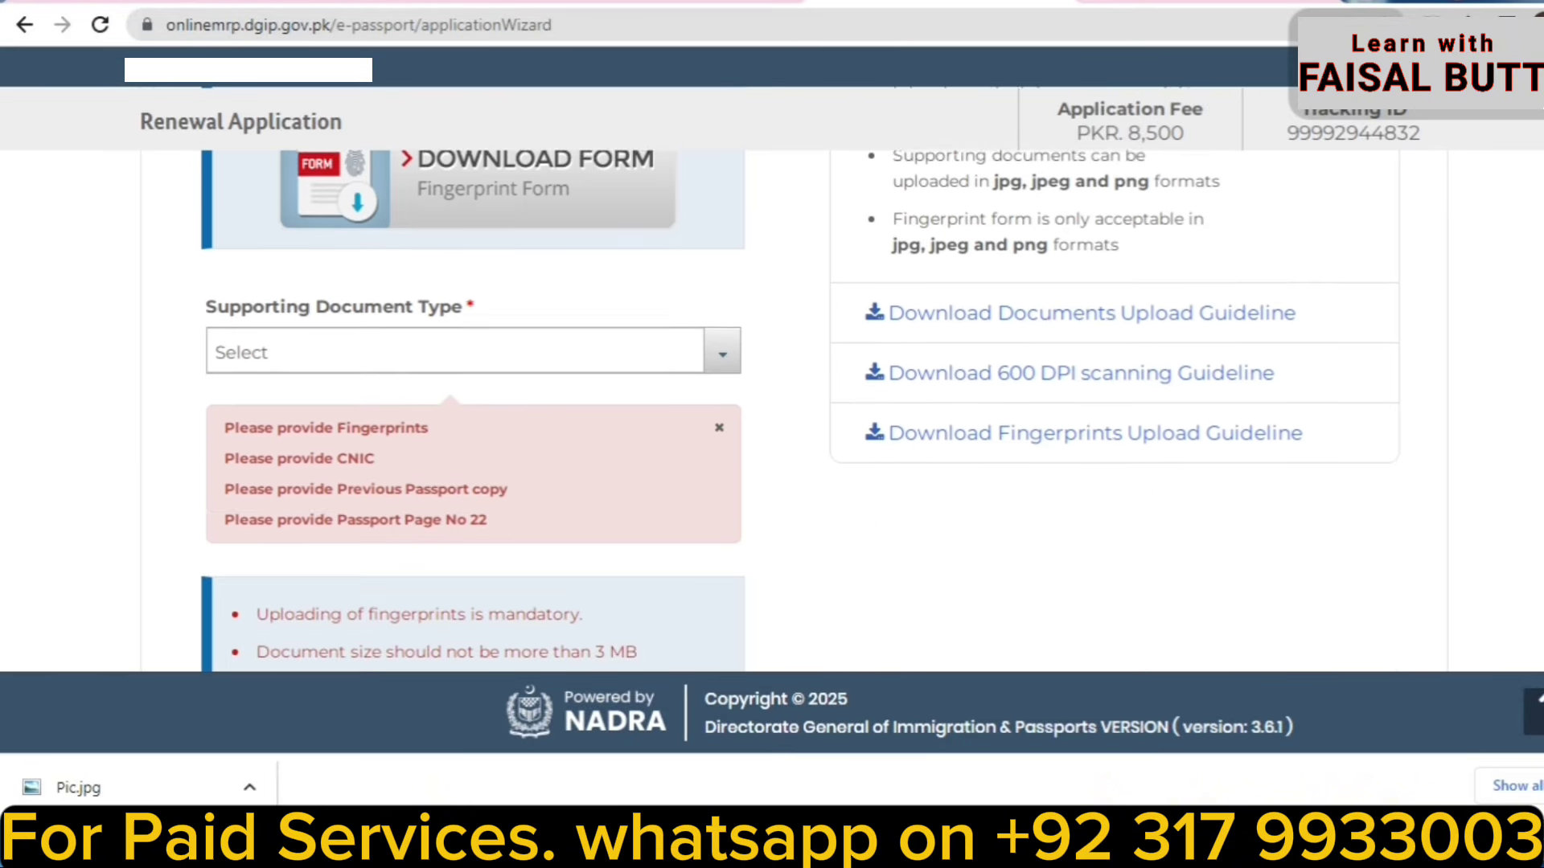
{"action": "scroll", "coordinate": [772, 410], "scroll_direction": "up", "scroll_amount": 2}
{"action": "scroll", "coordinate": [772, 410], "scroll_direction": "down", "scroll_amount": 1}
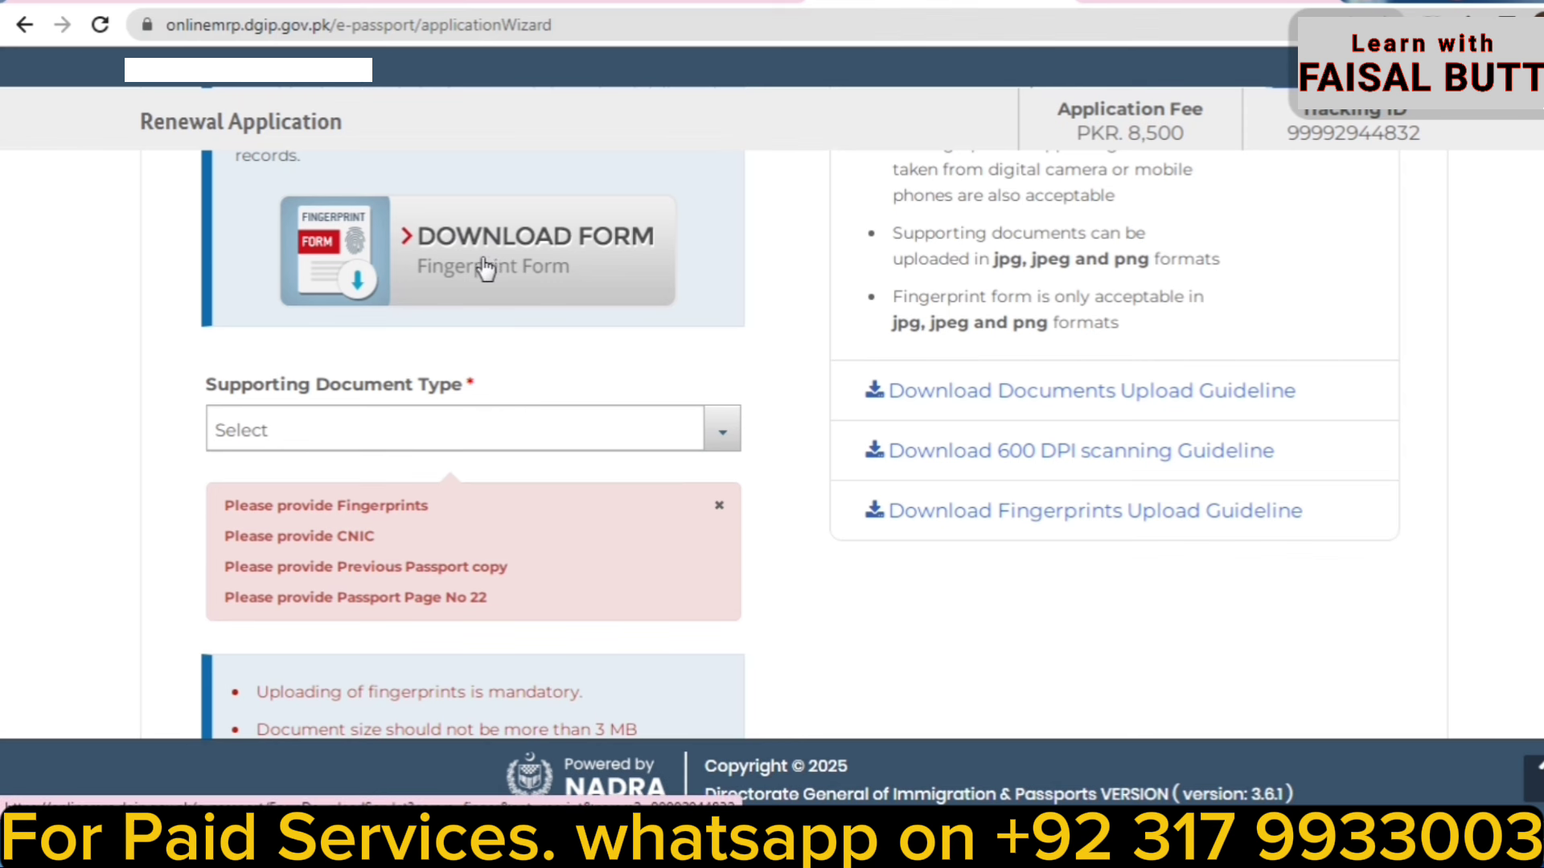
{"action": "left_click", "coordinate": [538, 266]}
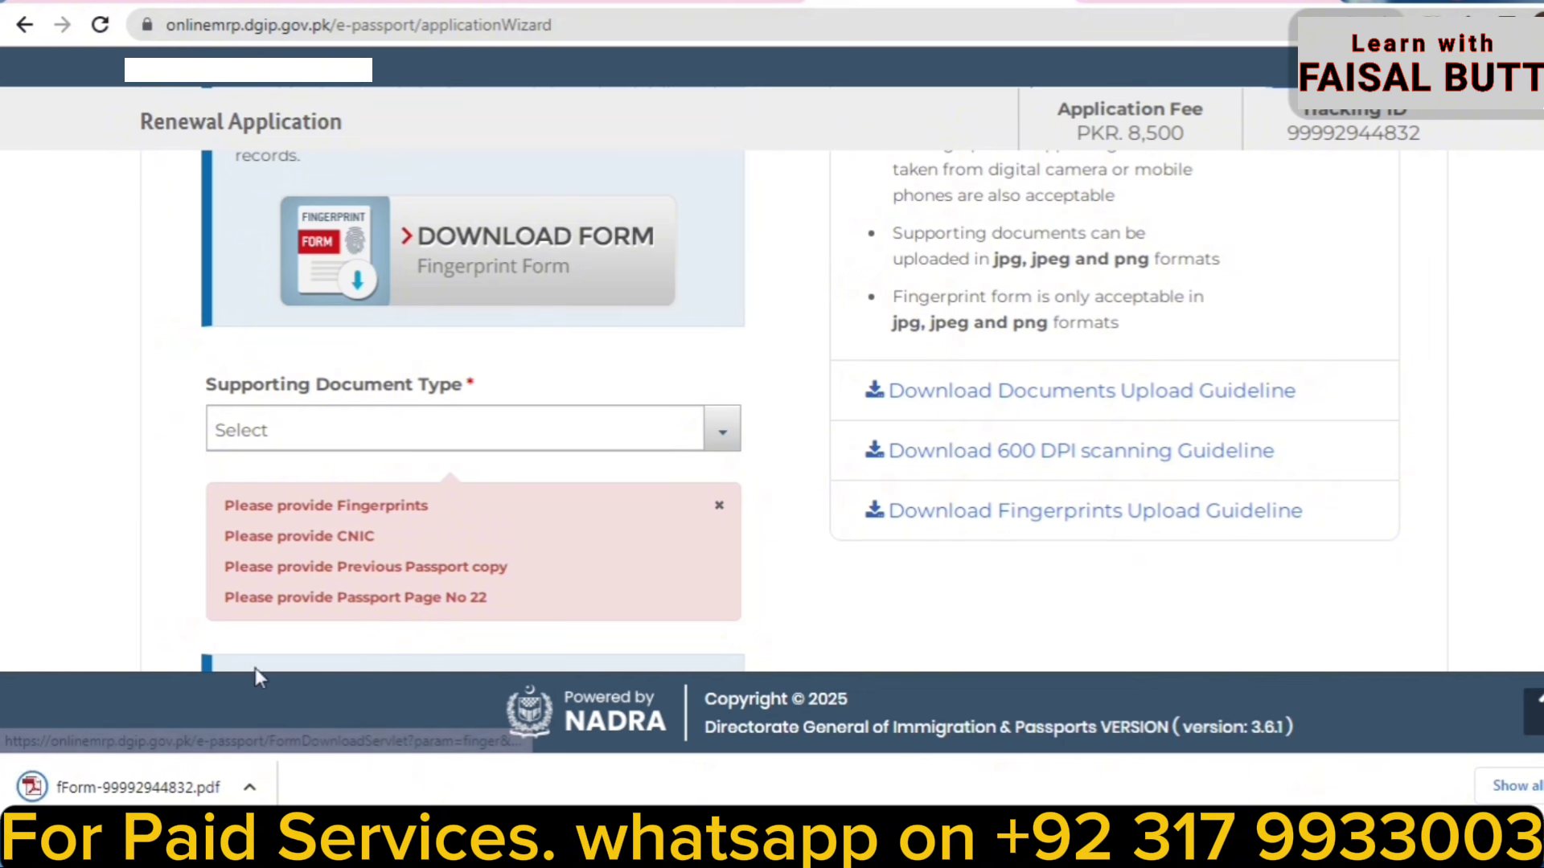
{"action": "left_click", "coordinate": [137, 788]}
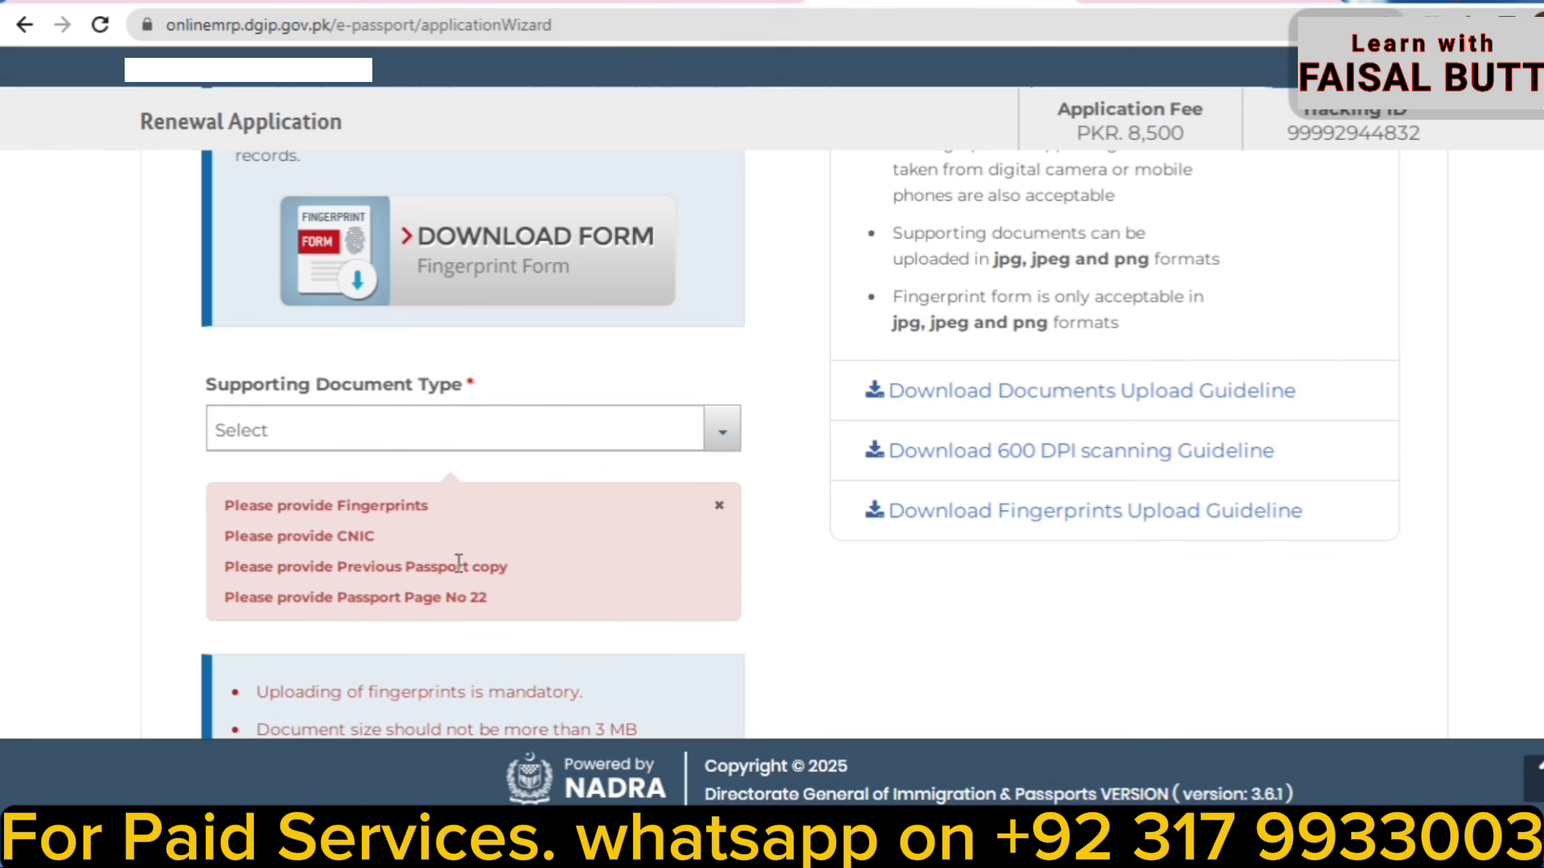
Upload the applicant's identity card image as a supporting document of type Copy of CNIC/NICOP.
{"action": "left_click", "coordinate": [426, 436]}
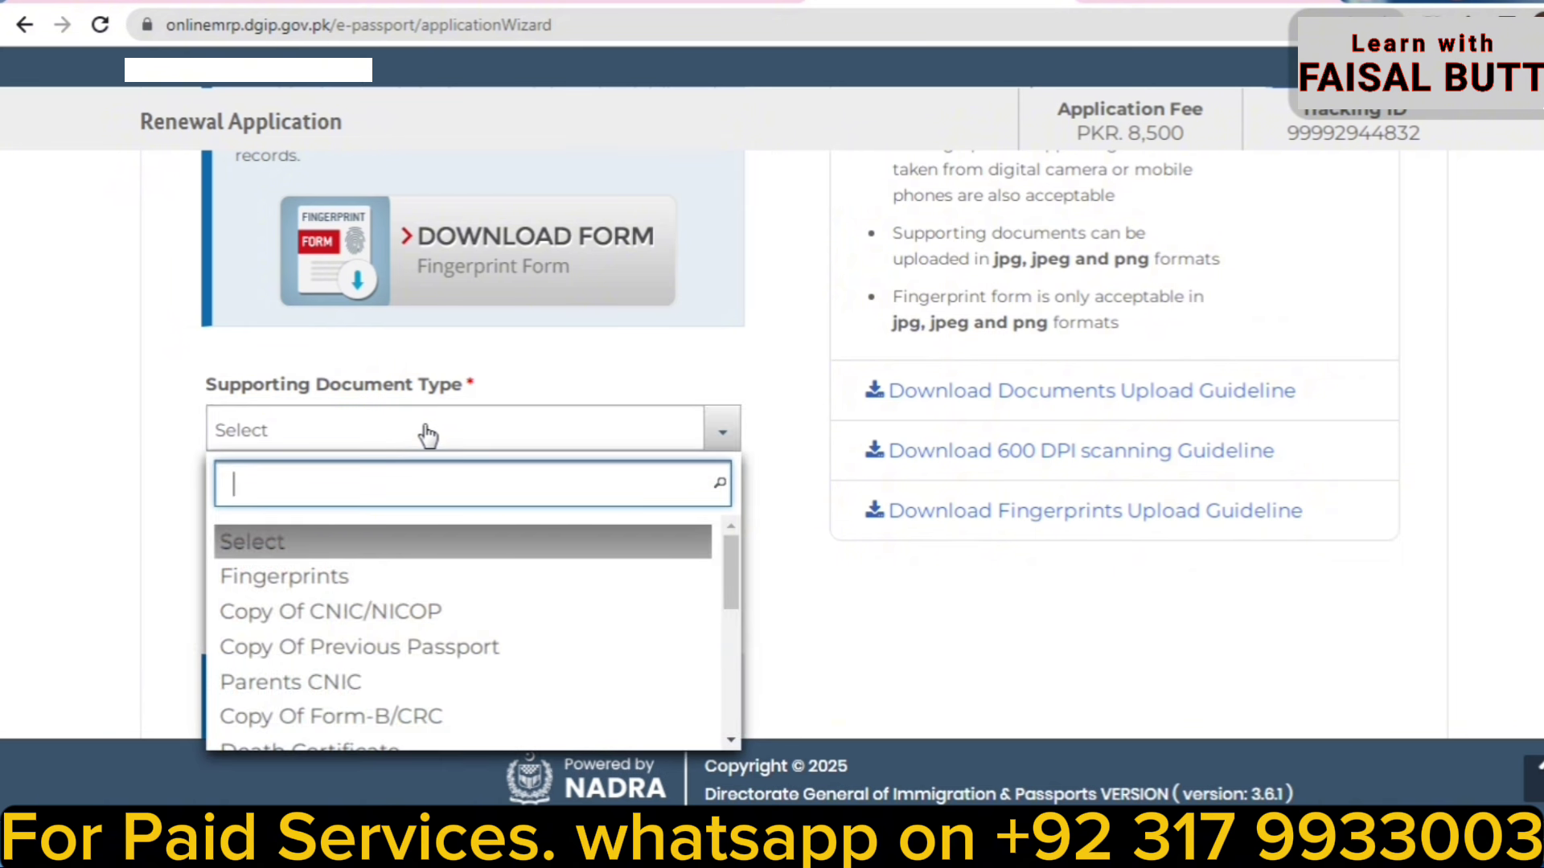
{"action": "left_click", "coordinate": [418, 613]}
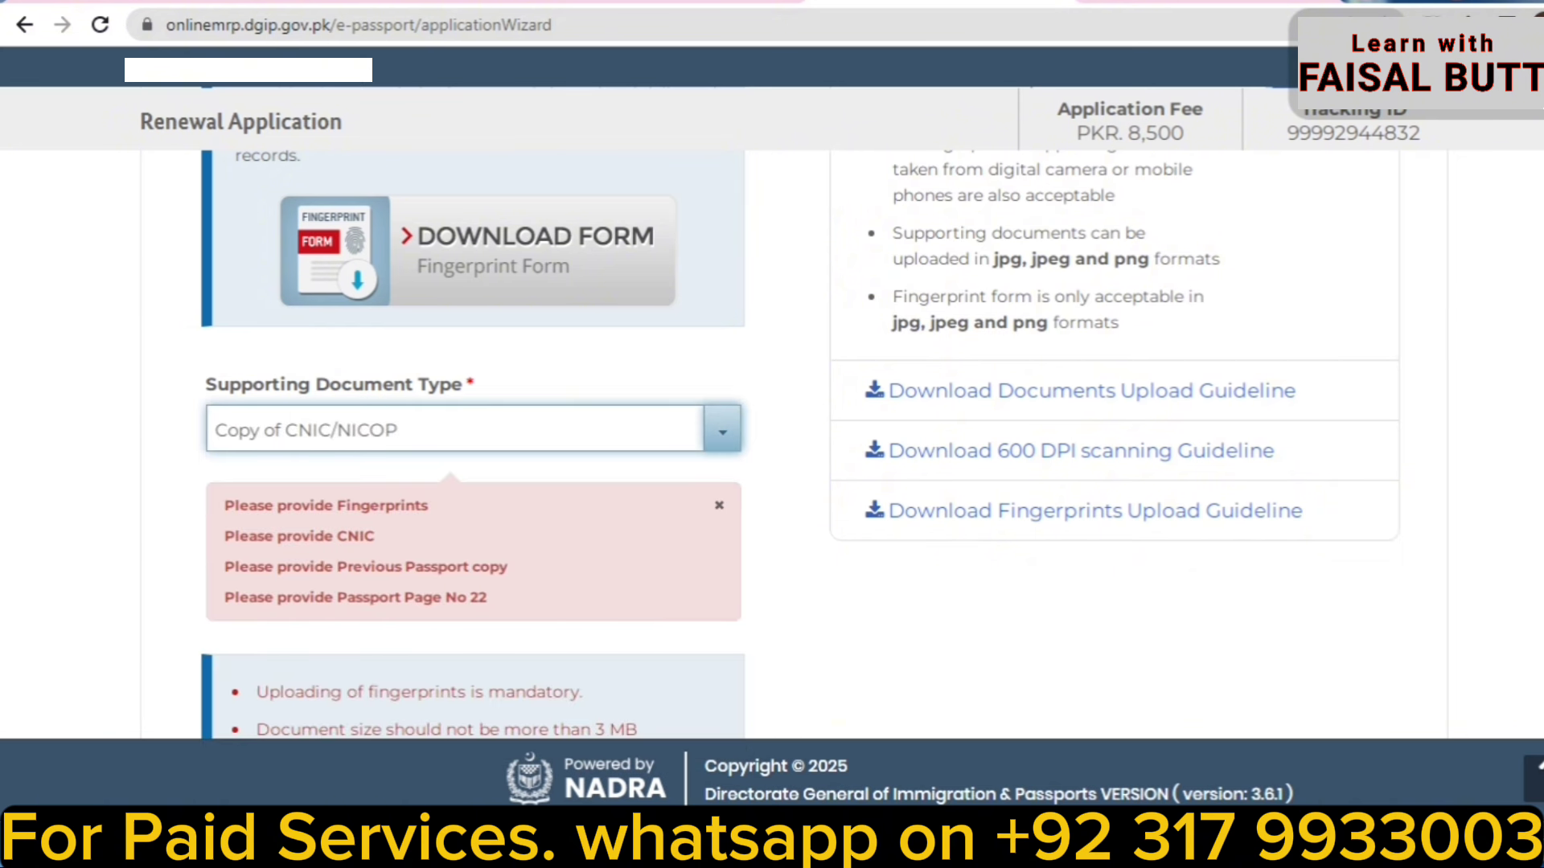
{"action": "scroll", "coordinate": [1279, 561], "scroll_direction": "down", "scroll_amount": 3}
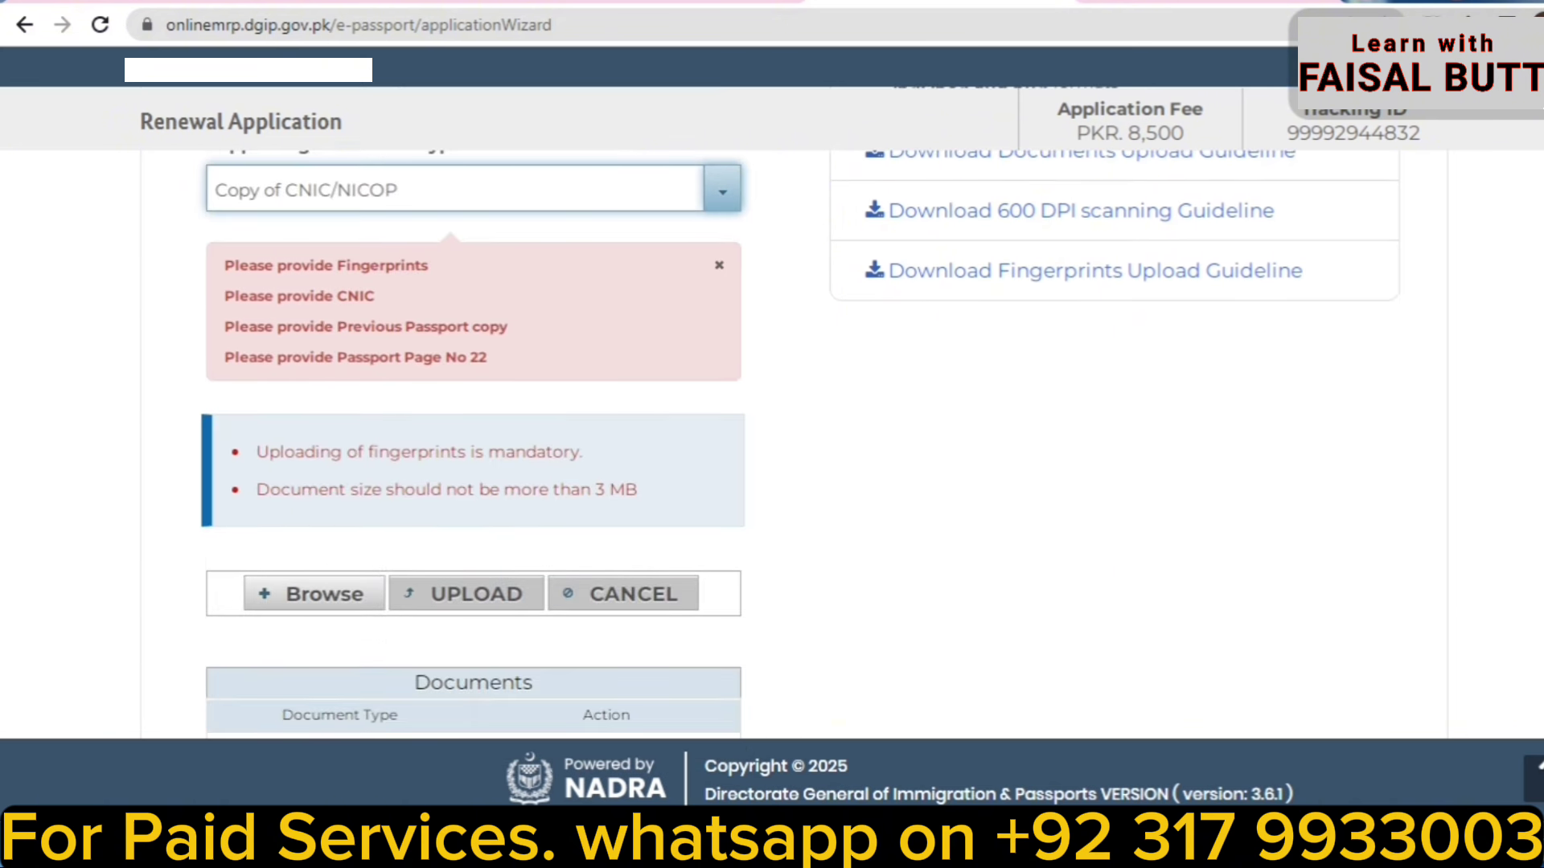
{"action": "left_click", "coordinate": [347, 593]}
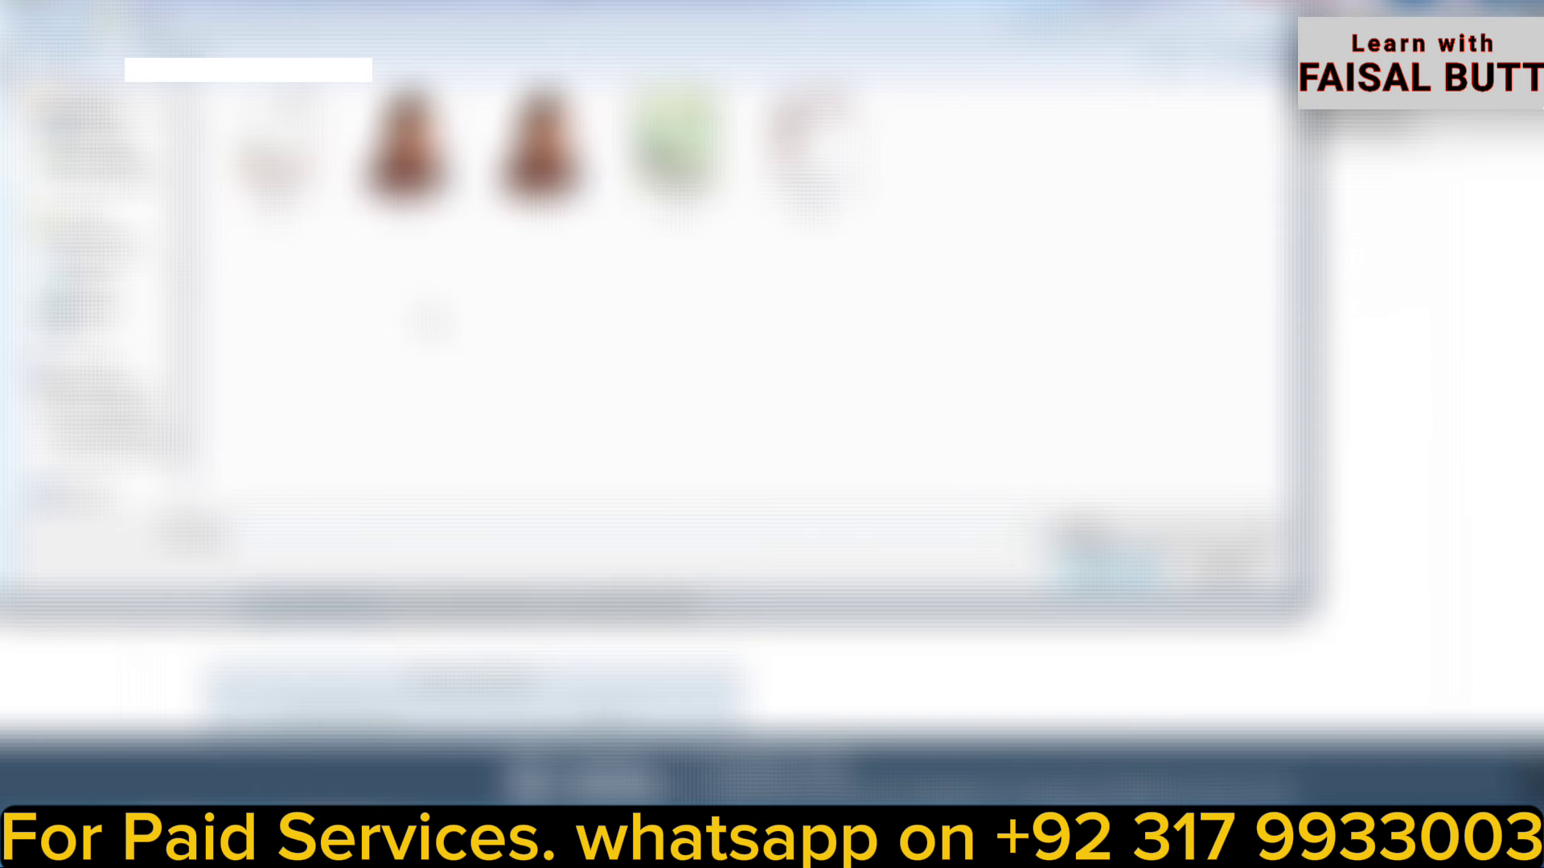
{"action": "double_click", "coordinate": [275, 153]}
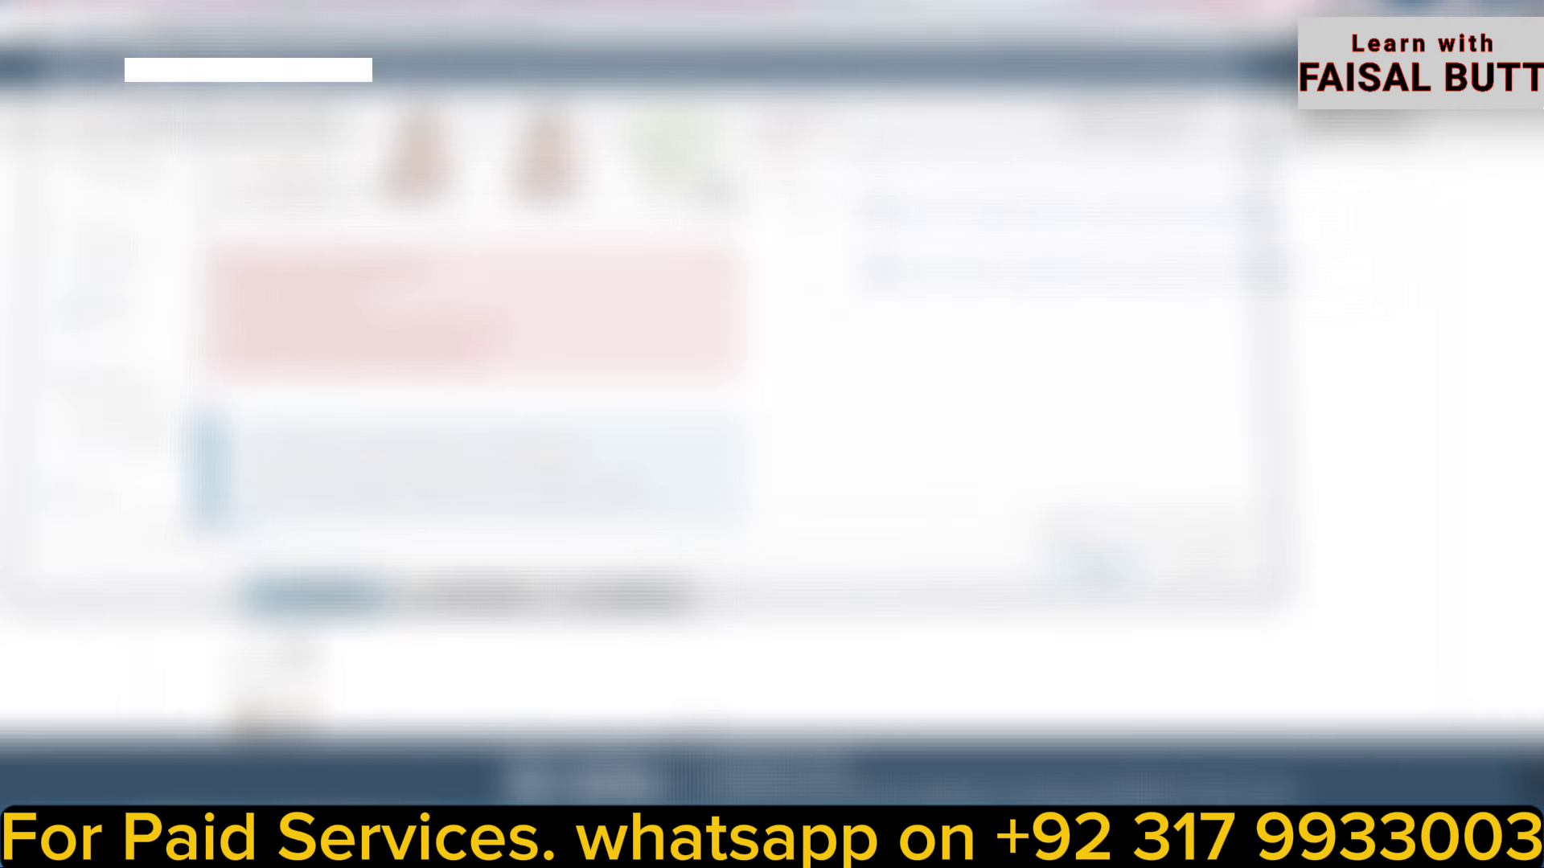
{"action": "left_click", "coordinate": [469, 596]}
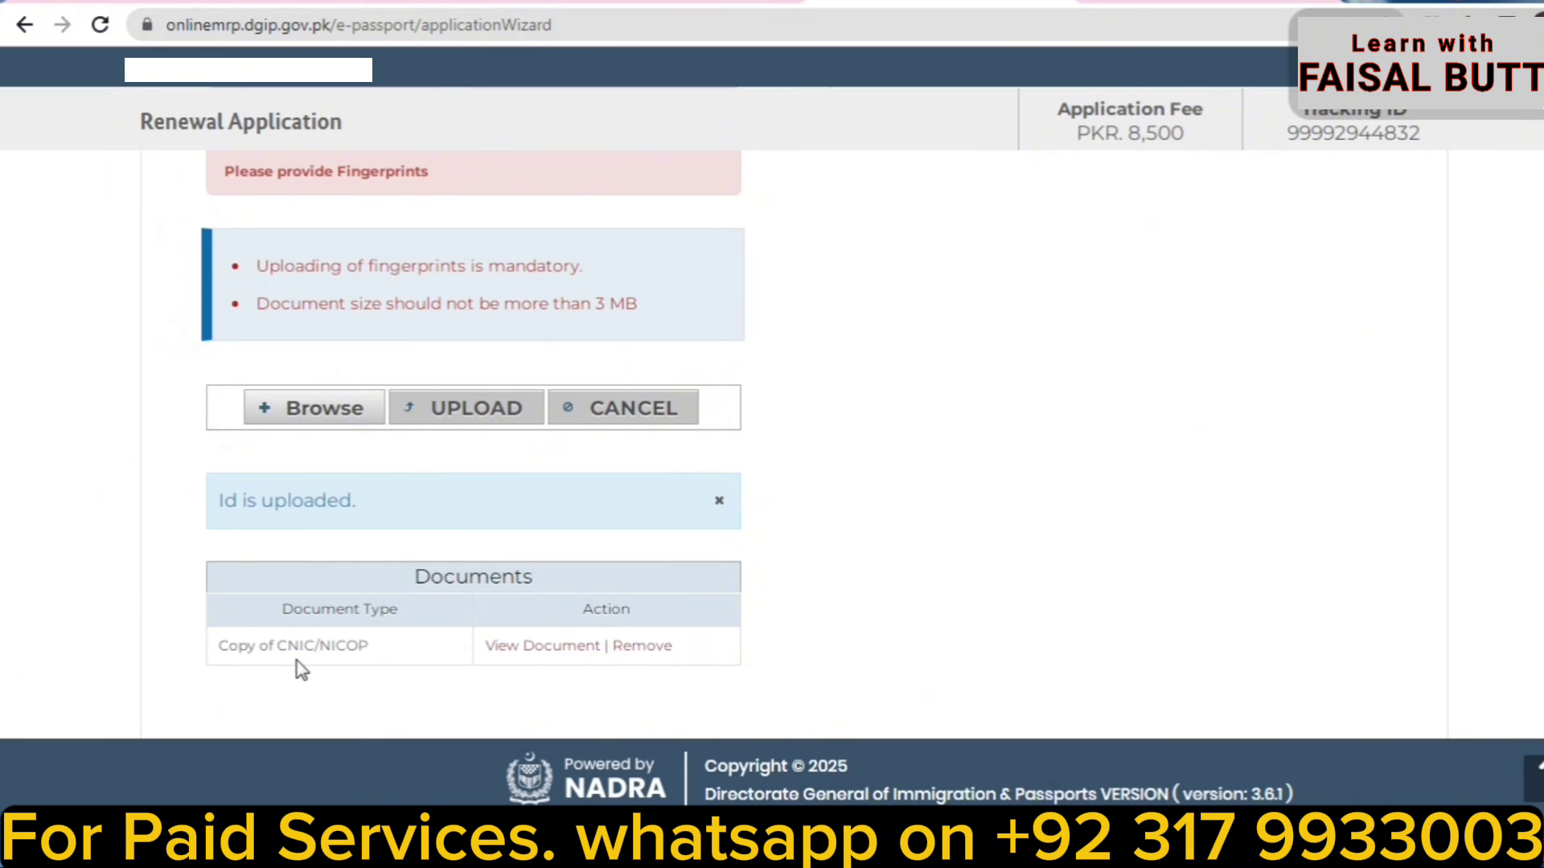
{"action": "left_click", "coordinate": [615, 650]}
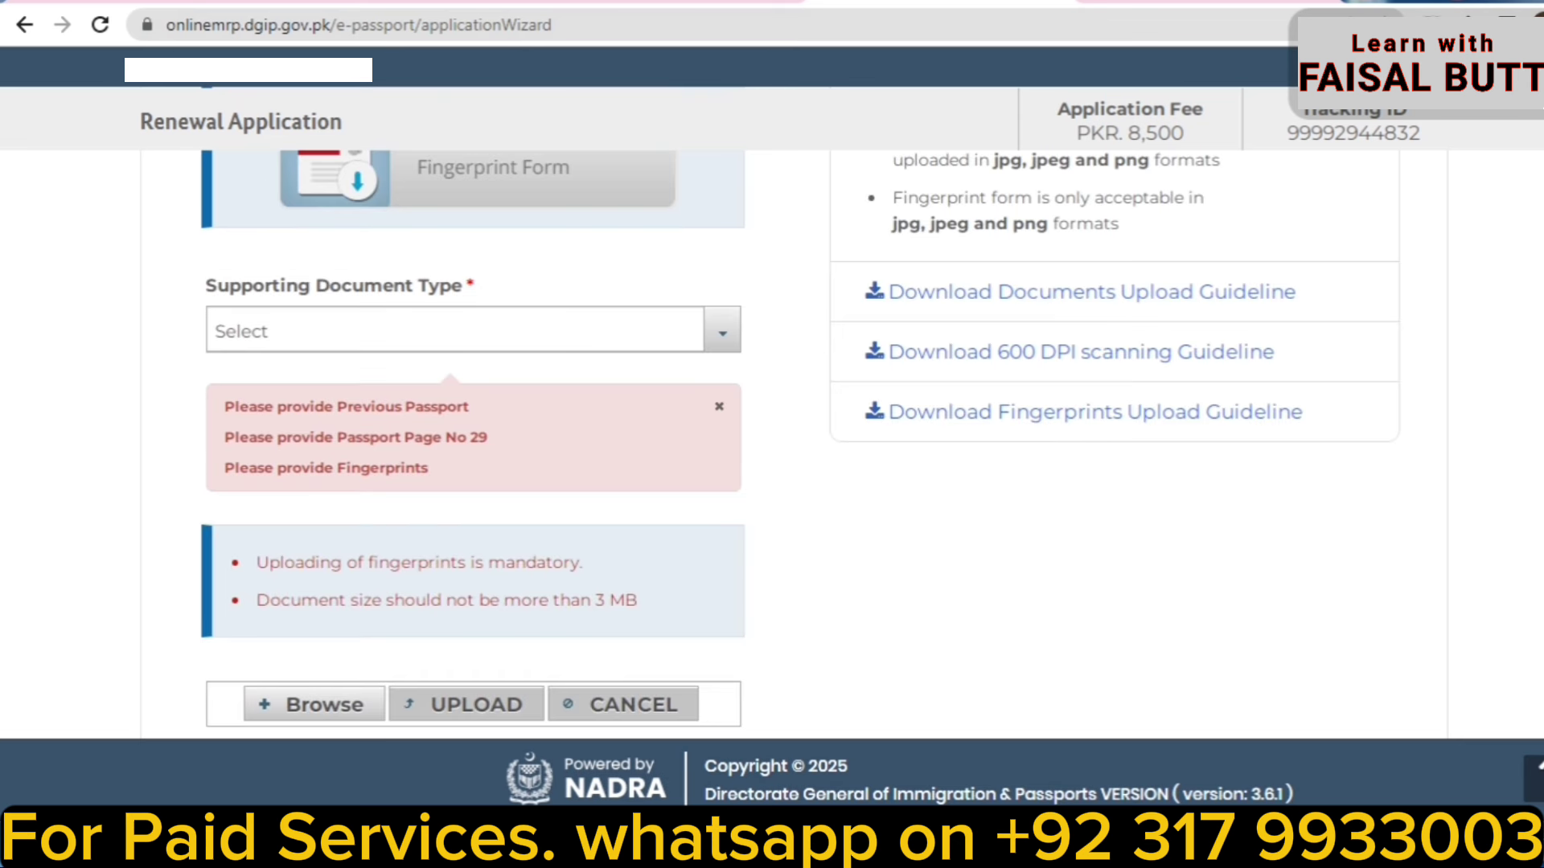